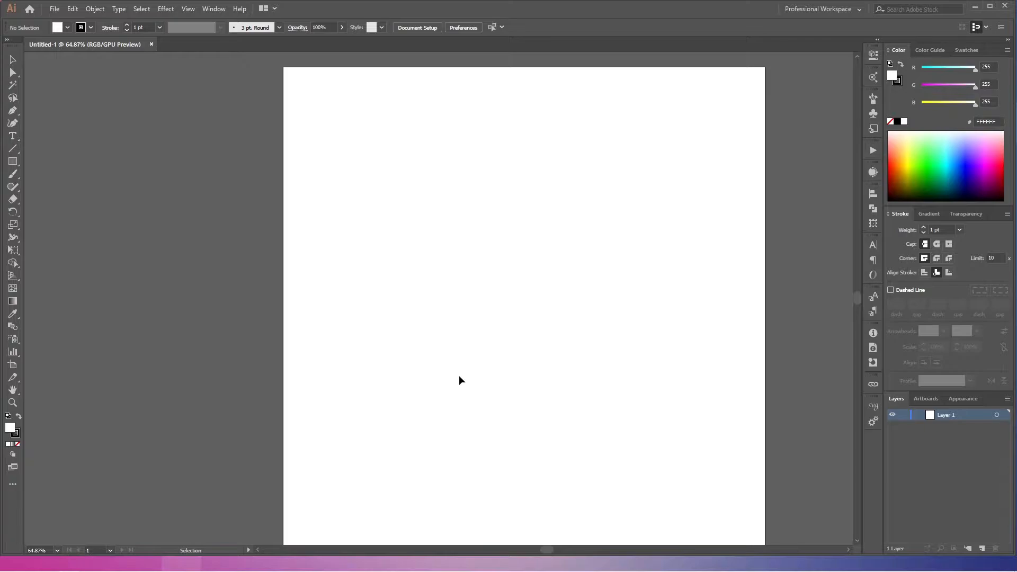
# Draw a circle about 390 px in diameter slightly above the centre of the artboard.
pyautogui.click(990, 6)
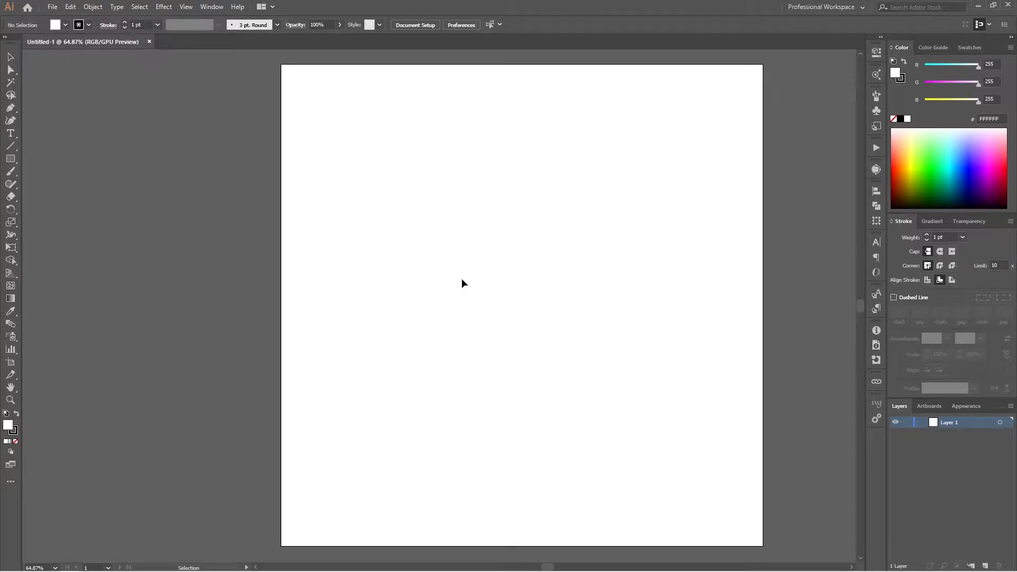
pyautogui.hotkey('ctrl', '0')
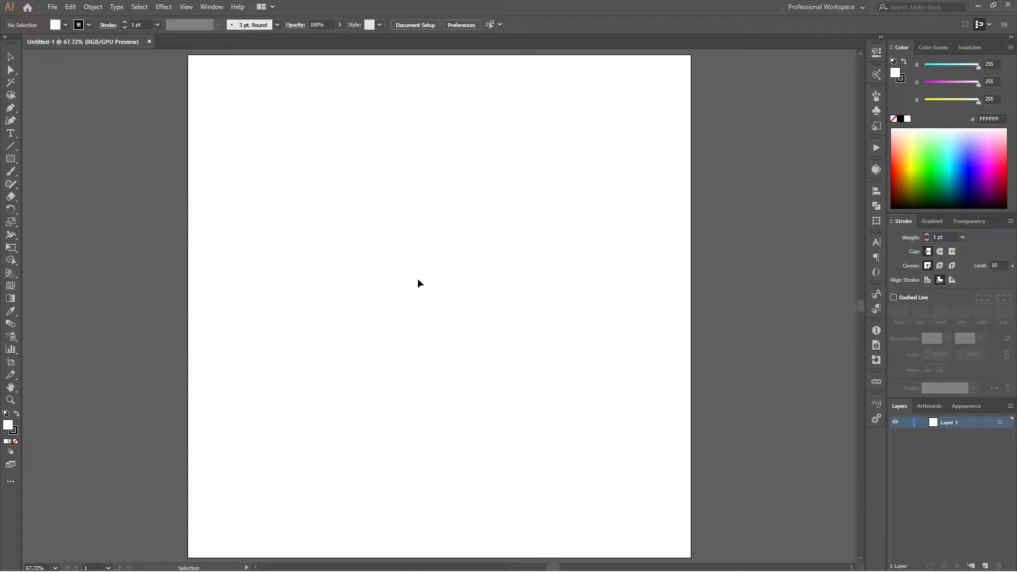
pyautogui.press('l')
pyautogui.moveTo(448, 257)
pyautogui.mouseDown()
pyautogui.moveTo(470, 295)
pyautogui.moveTo(534, 339)
pyautogui.moveTo(529, 357)
pyautogui.mouseUp()
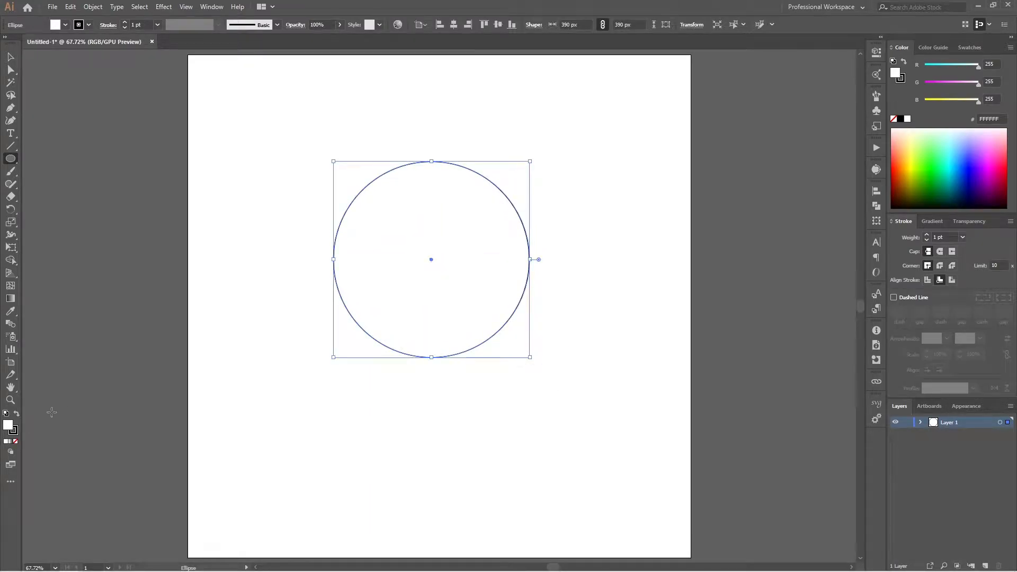
# Remove the circle's stroke and fill it with a light grey swatch.
pyautogui.click(902, 83)
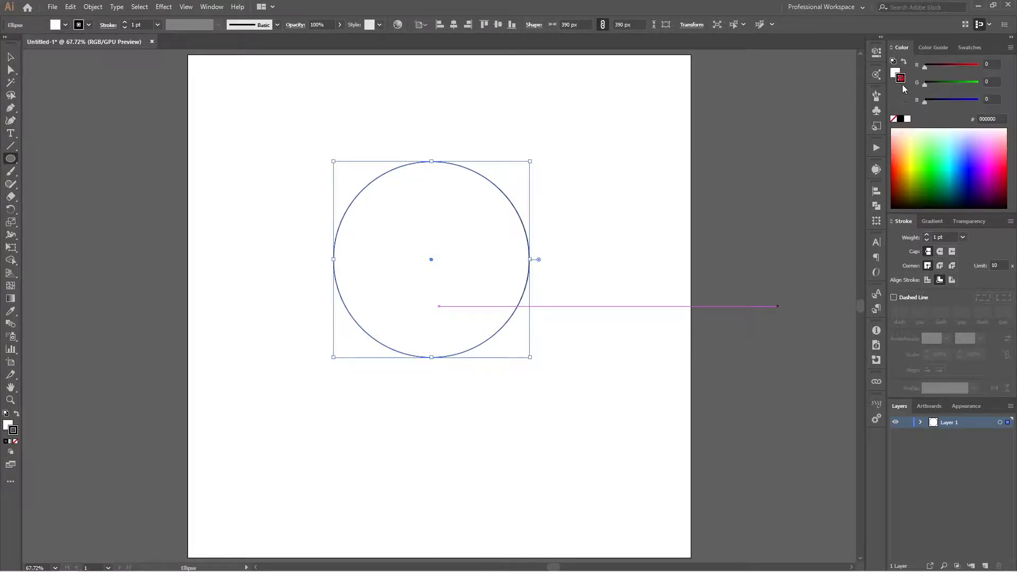
pyautogui.click(894, 119)
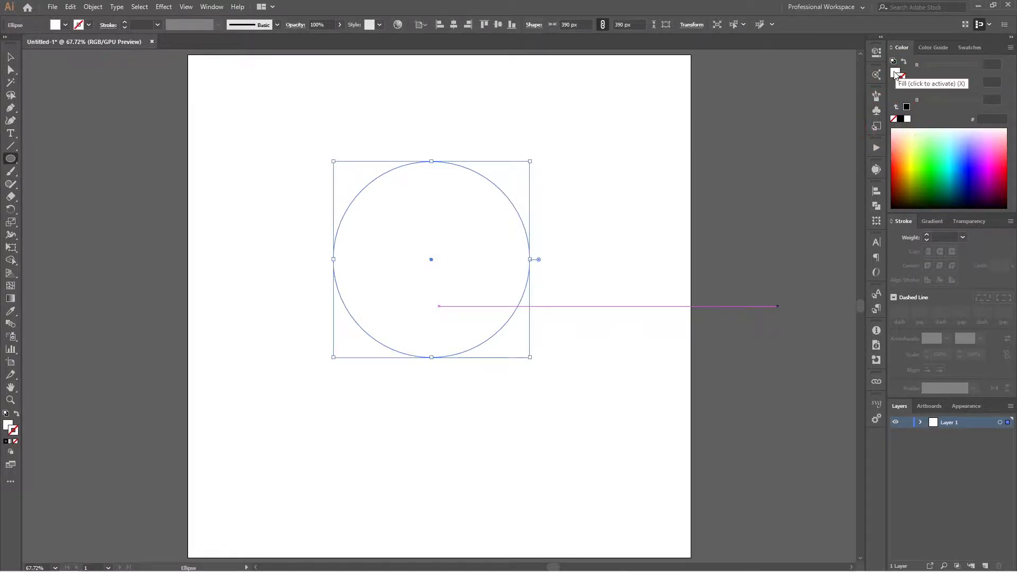
pyautogui.click(895, 75)
pyautogui.click(900, 119)
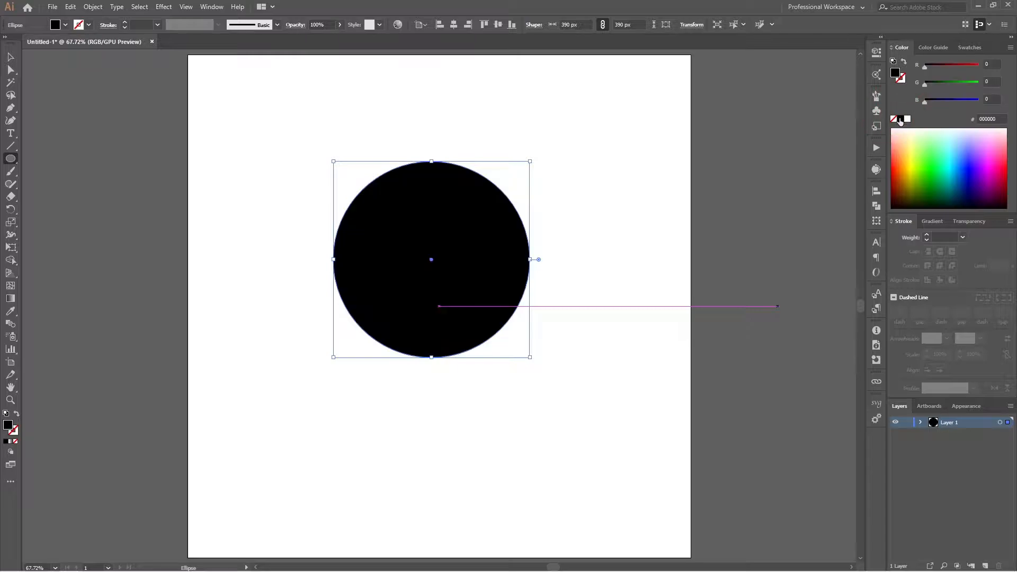
pyautogui.click(968, 47)
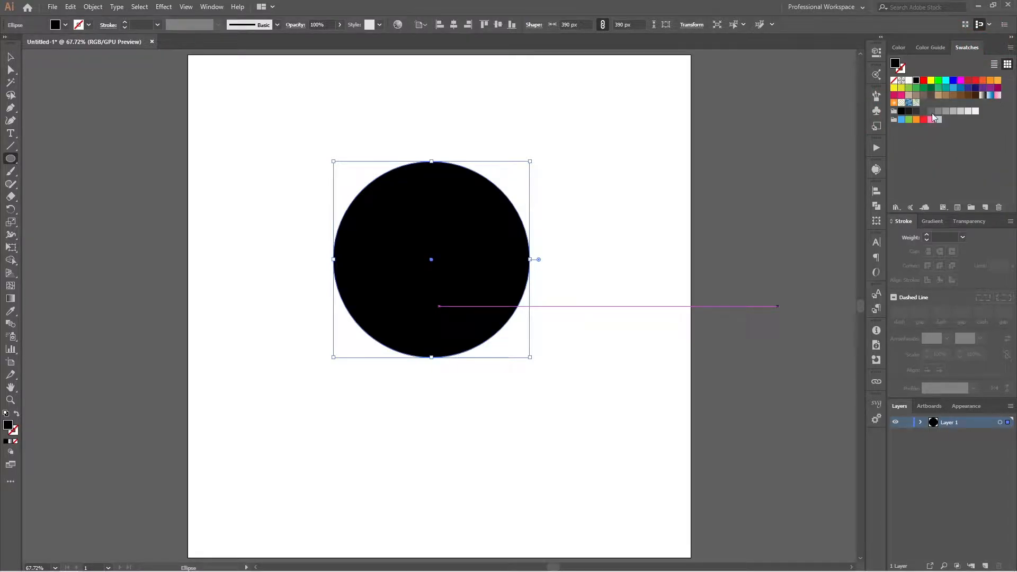
pyautogui.click(931, 111)
pyautogui.click(938, 111)
pyautogui.click(946, 111)
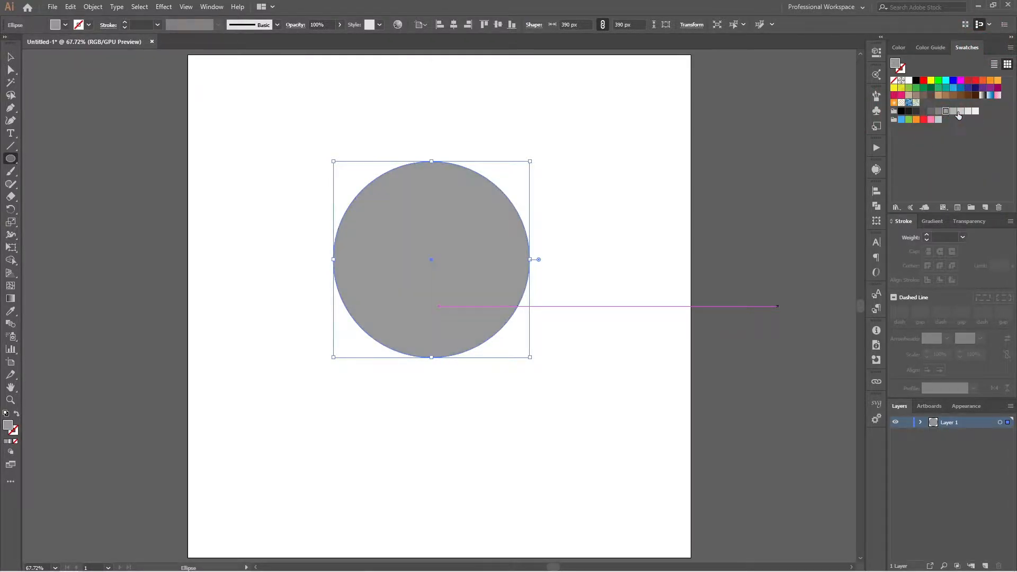
pyautogui.click(961, 111)
pyautogui.press('v')
pyautogui.click(577, 177)
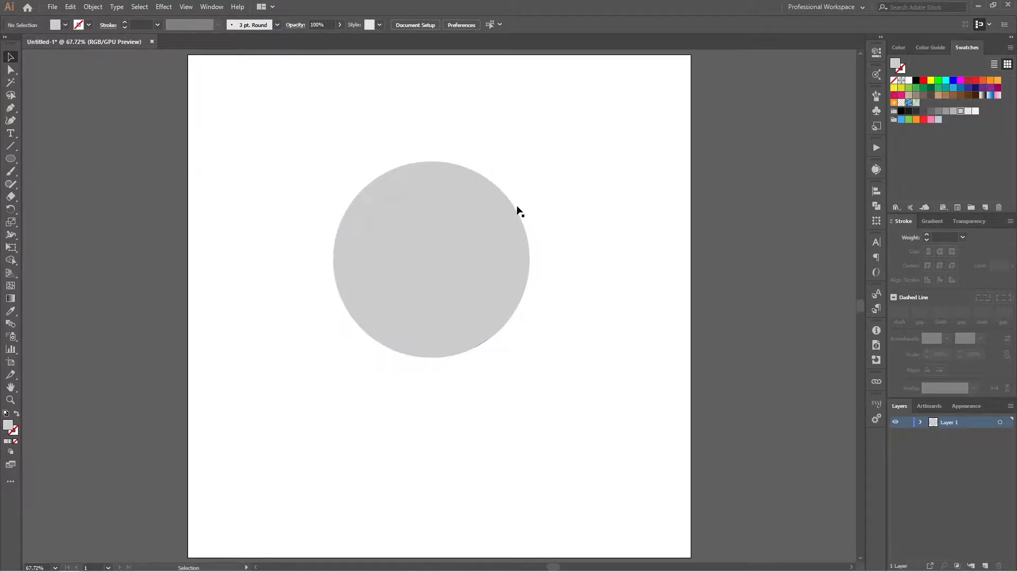
# Start a Zig Zag distort effect on the grey circle with the live preview turned on.
pyautogui.click(443, 253)
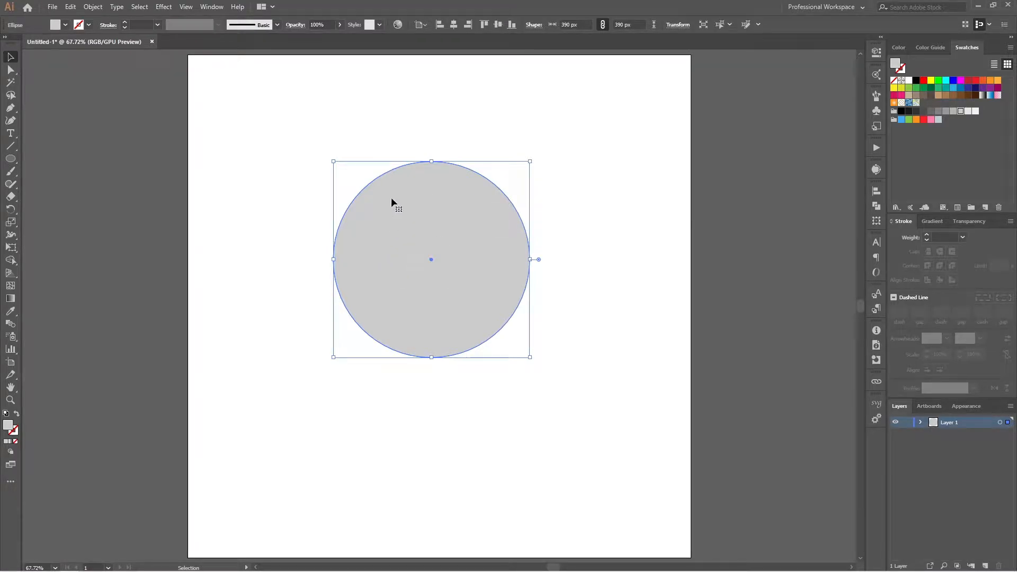
pyautogui.click(162, 7)
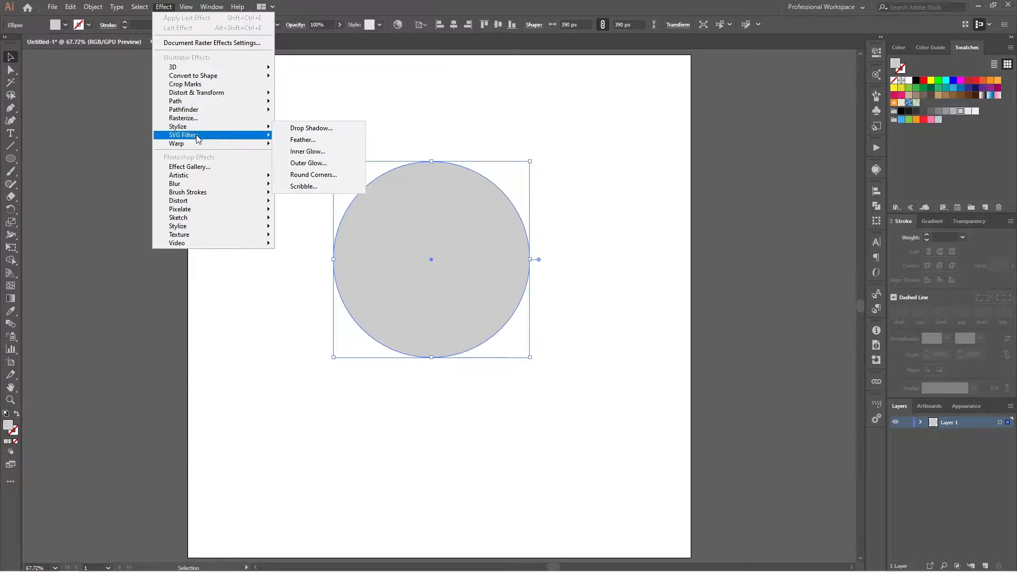
pyautogui.moveTo(214, 95)
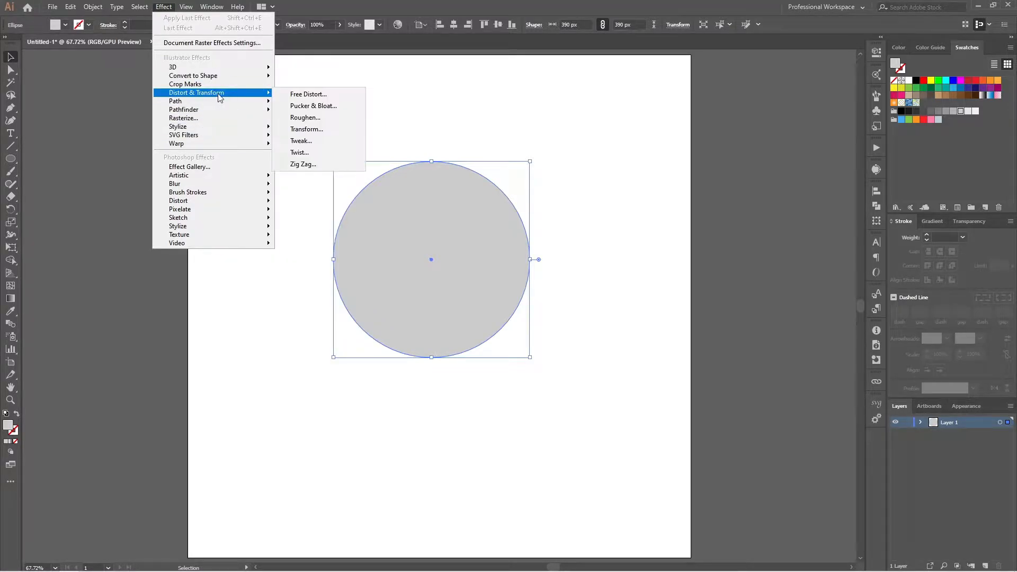
pyautogui.click(303, 165)
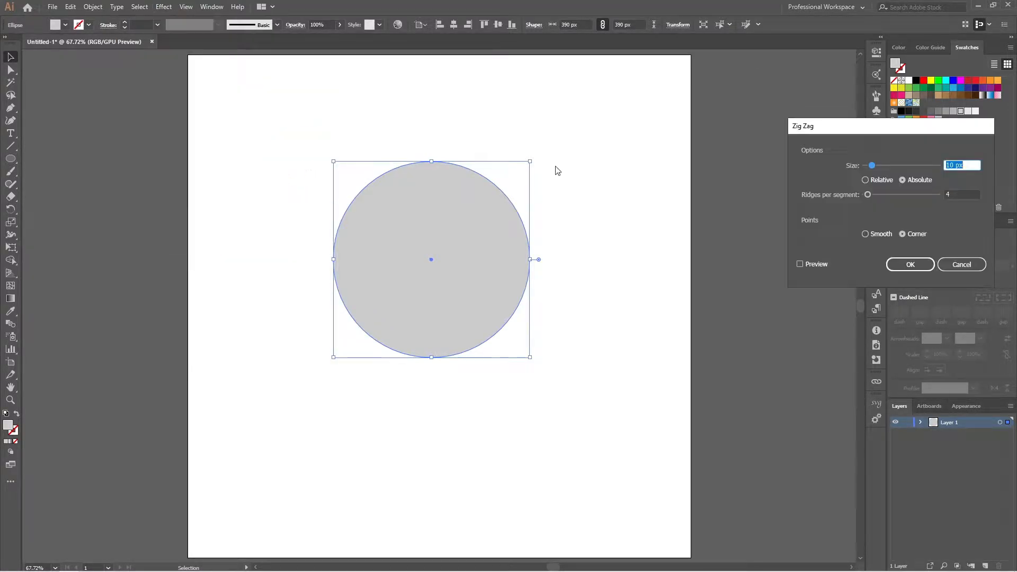
pyautogui.moveTo(912, 129); pyautogui.dragTo(809, 126)
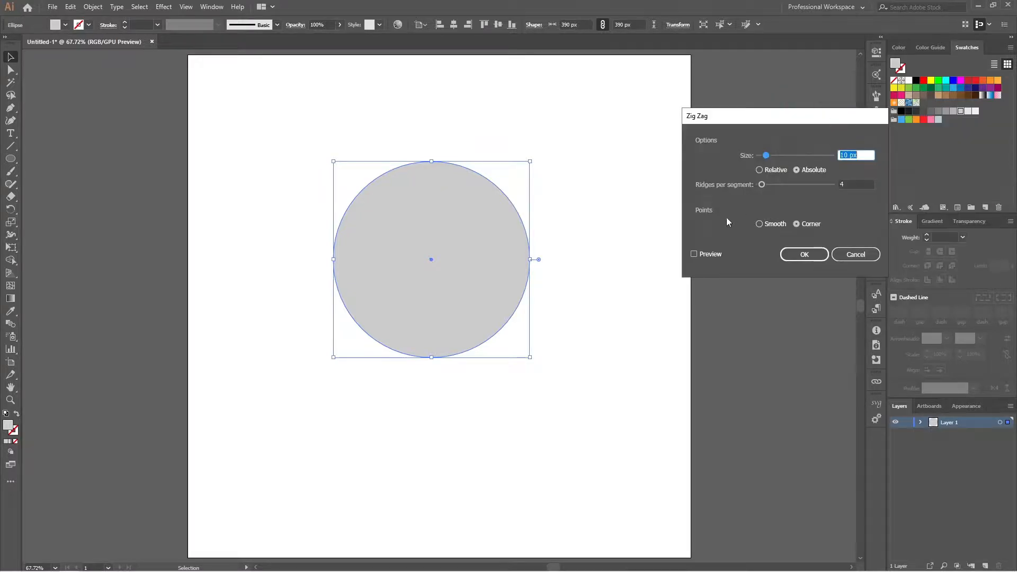
pyautogui.click(694, 254)
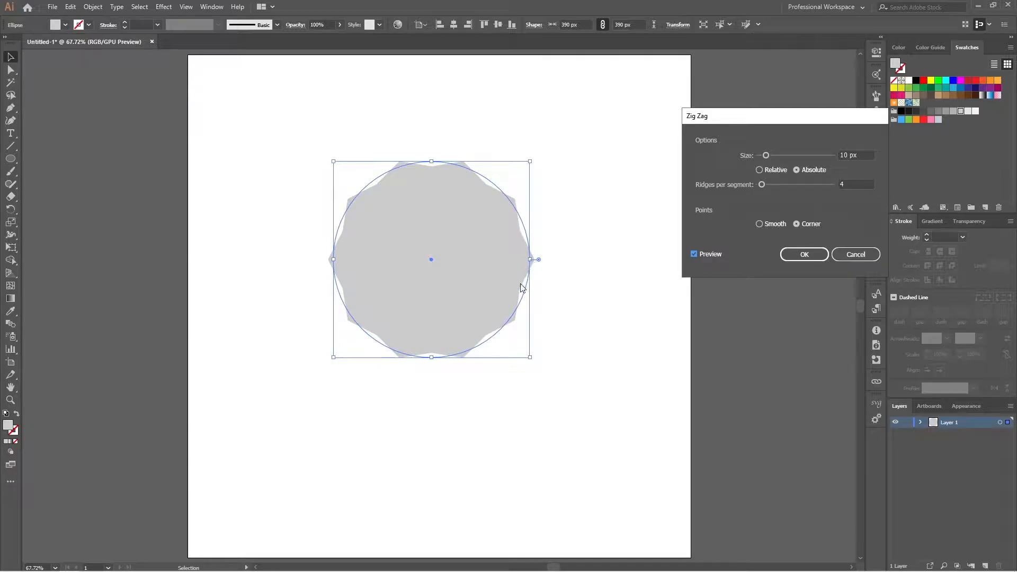
# Try larger Zig Zag sizes such as 25 px and Relative sizing, restoring the effect to 10 px Absolute.
pyautogui.click(853, 156)
pyautogui.press('Up')
pyautogui.press('Up')
pyautogui.press('Up')
pyautogui.press('Up')
pyautogui.press('Up')
pyautogui.press('Up')
pyautogui.press('Up')
pyautogui.press('Up')
pyautogui.press('Up')
pyautogui.press('Up')
pyautogui.press('Up')
pyautogui.press('Up')
pyautogui.press('Up')
pyautogui.press('Up')
pyautogui.press('Up')
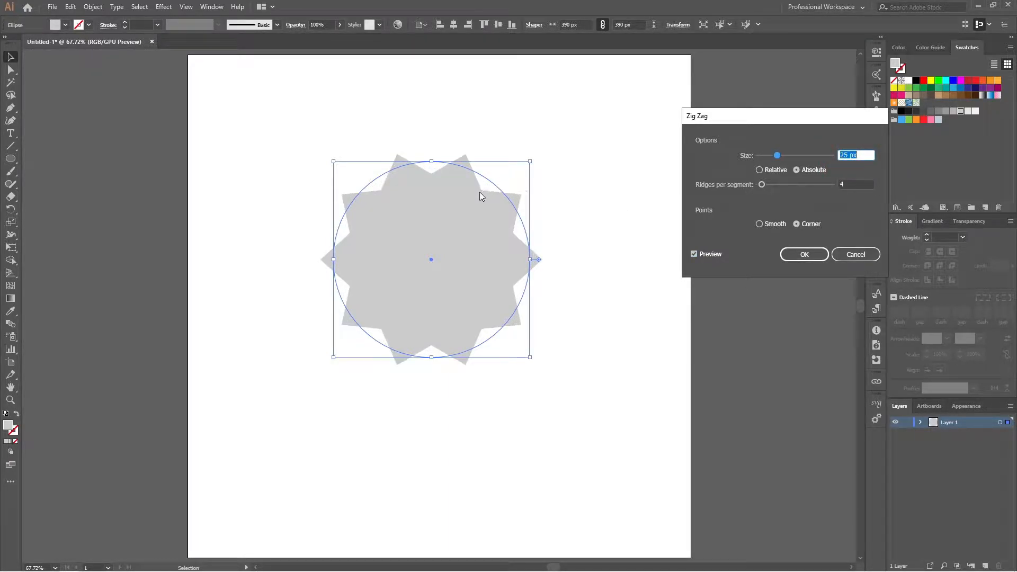
pyautogui.scroll(11, 849, 155)
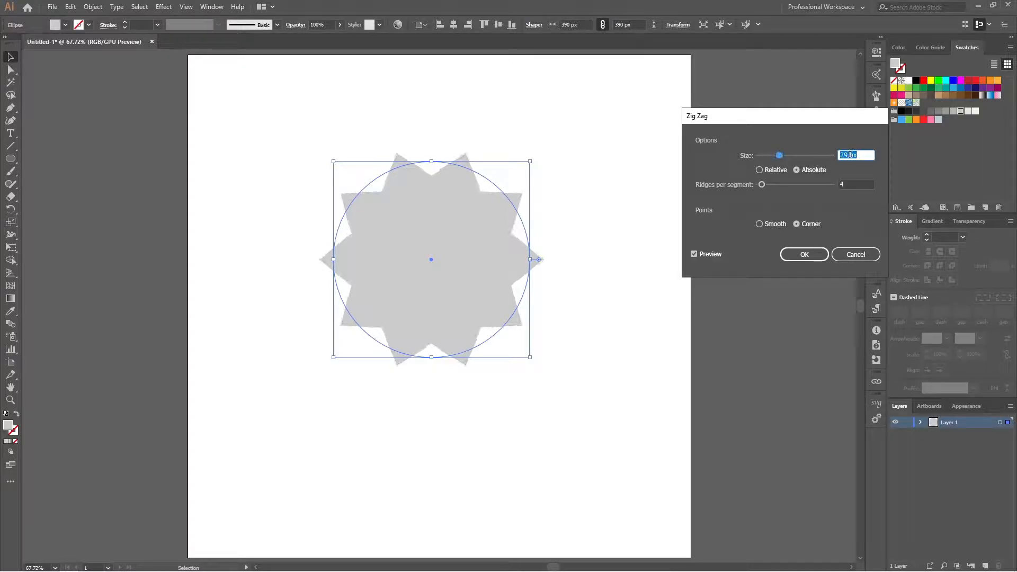
pyautogui.scroll(-18, 850, 155)
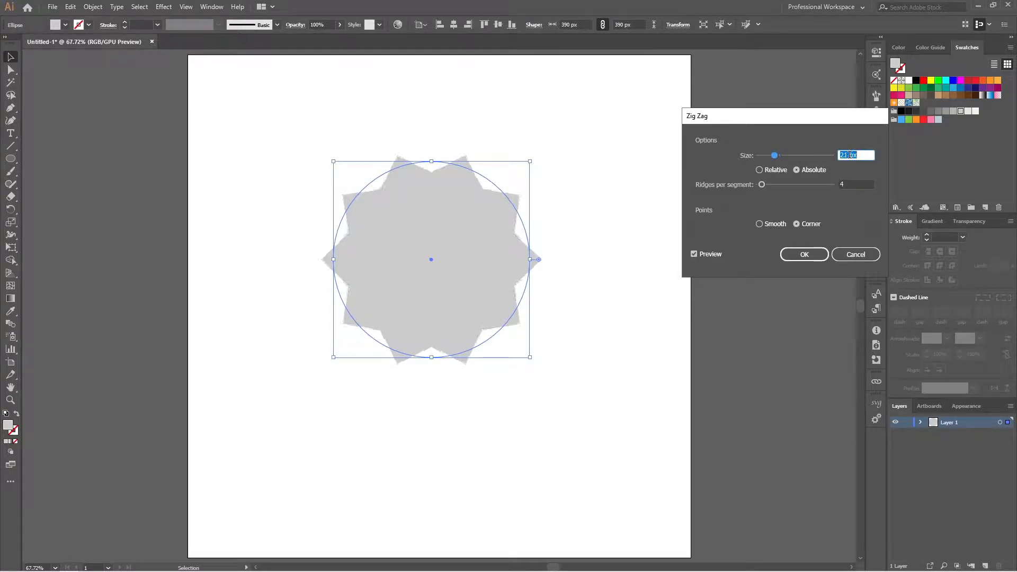
pyautogui.scroll(-8, 849, 155)
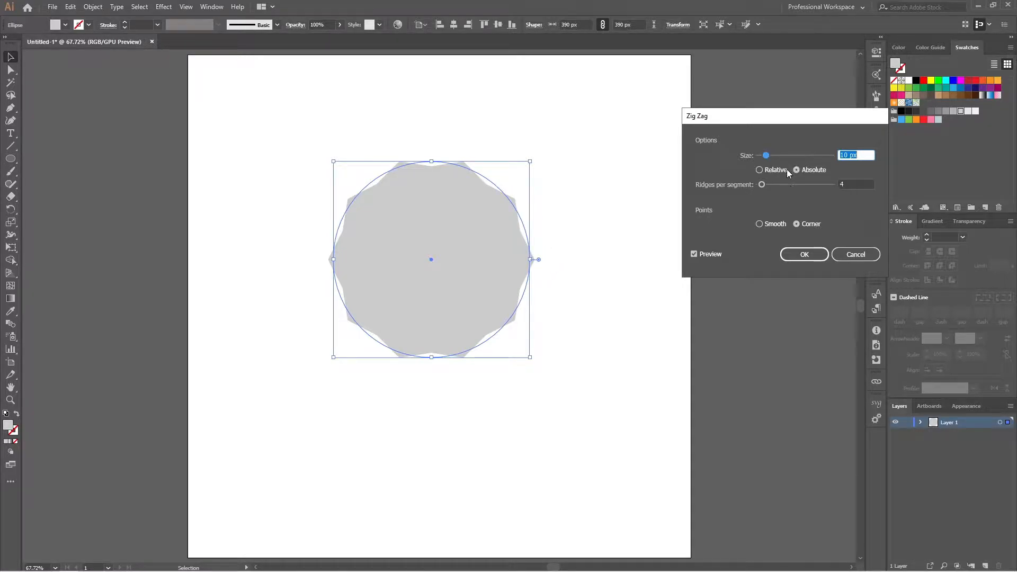
pyautogui.click(760, 170)
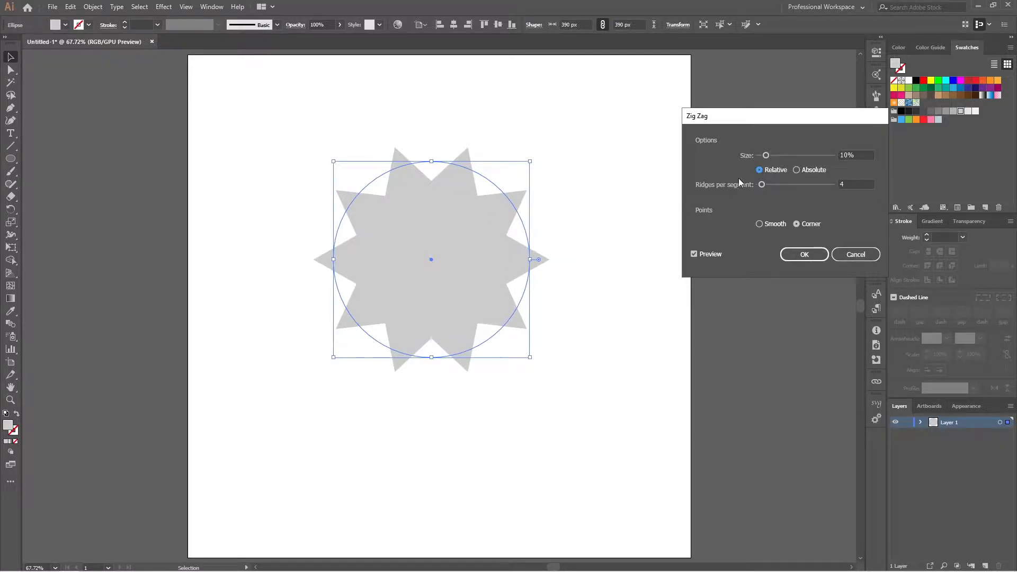
pyautogui.click(795, 170)
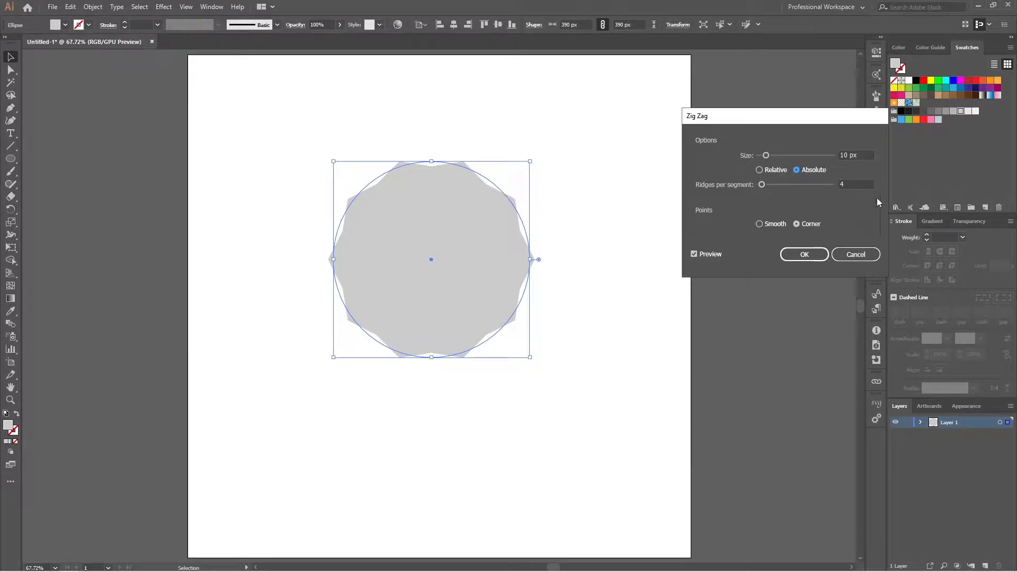
# Set the Zig Zag effect to 9 ridges per segment with smooth points.
pyautogui.click(858, 184)
pyautogui.press('Up')
pyautogui.press('Up')
pyautogui.press('Up')
pyautogui.press('Up')
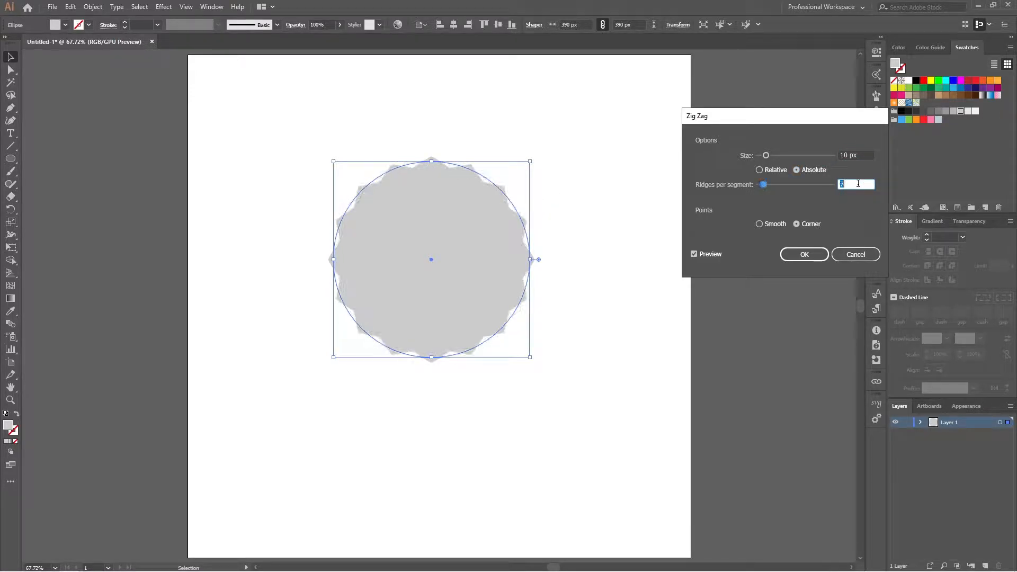
pyautogui.press('Up')
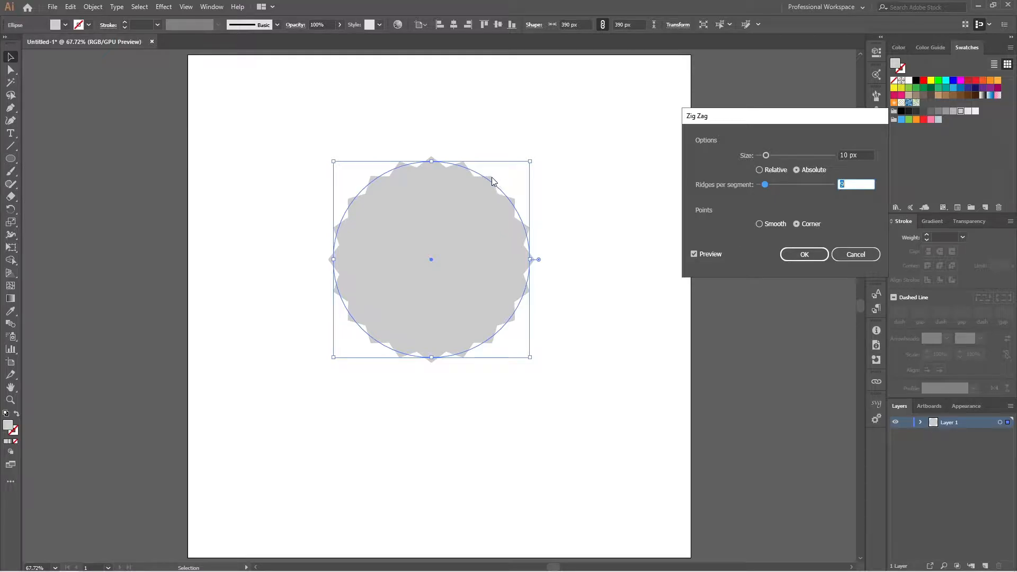
pyautogui.click(759, 224)
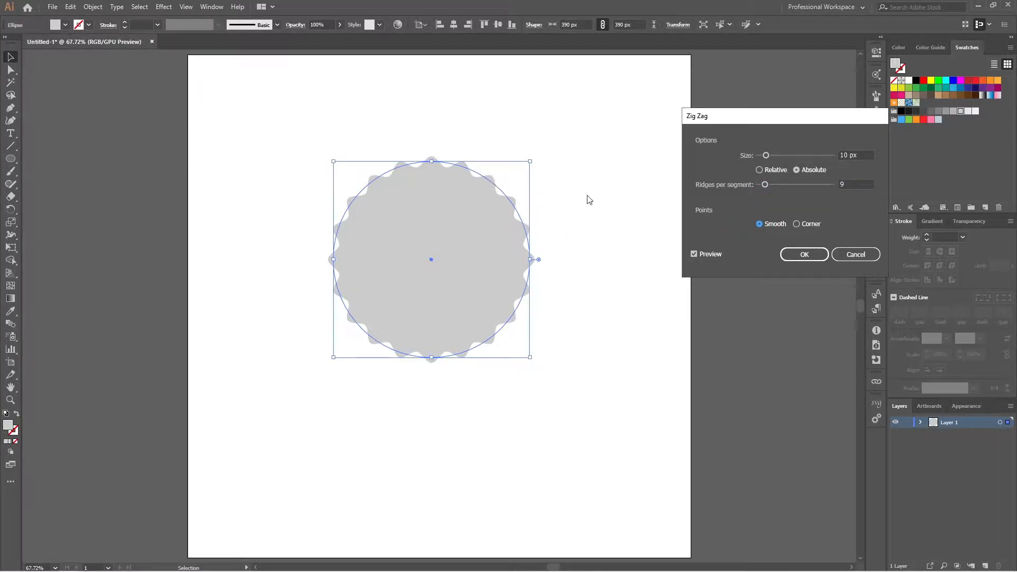
# Reduce the Zig Zag size to 6 px.
pyautogui.click(863, 155)
pyautogui.press('Down')
pyautogui.press('Down')
pyautogui.press('Down')
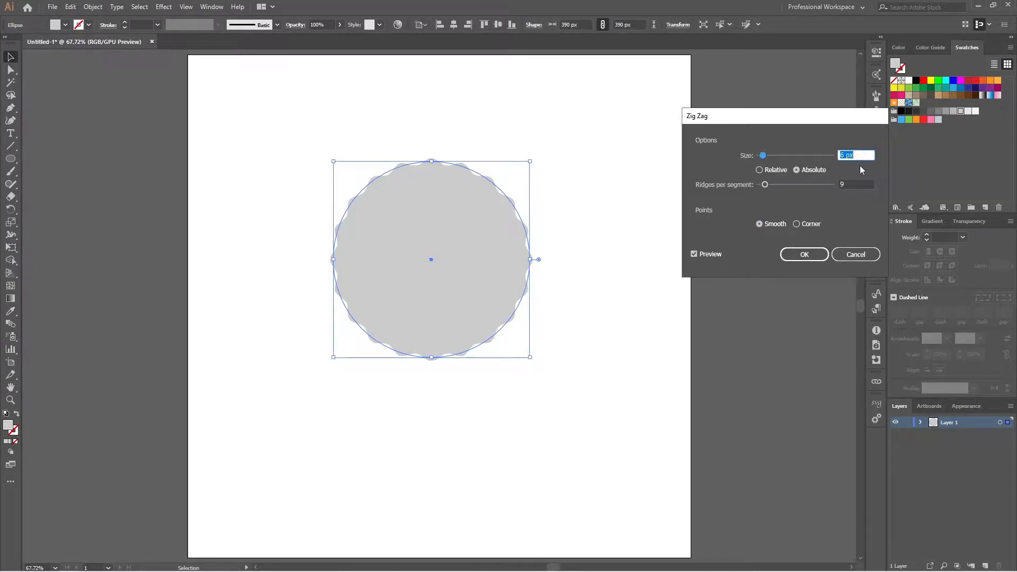
# Set the ridges per segment to 10 and apply the Zig Zag effect to the circle.
pyautogui.click(856, 184)
pyautogui.press('Up')
pyautogui.press('Up')
pyautogui.press('Up')
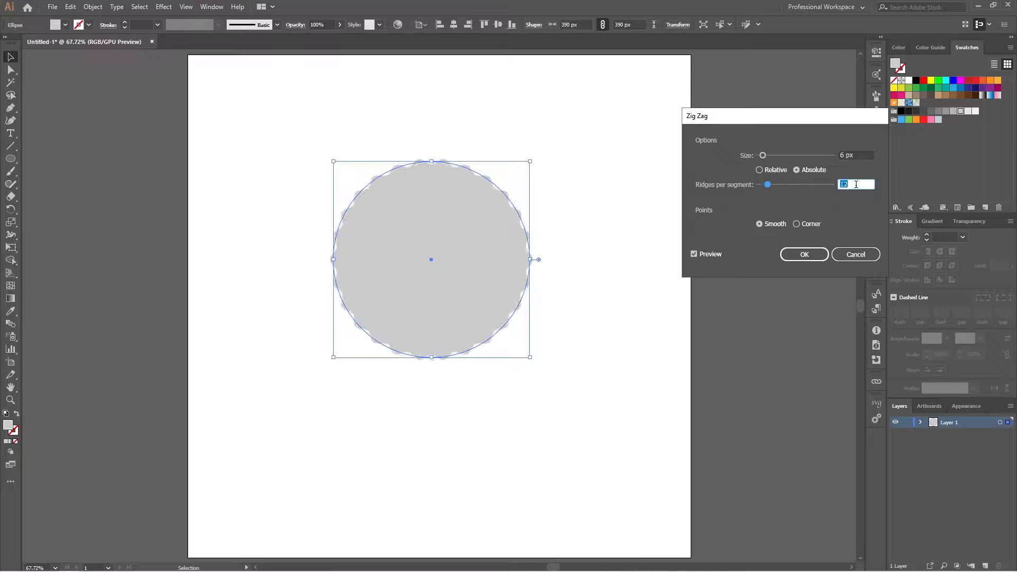
pyautogui.press('Down')
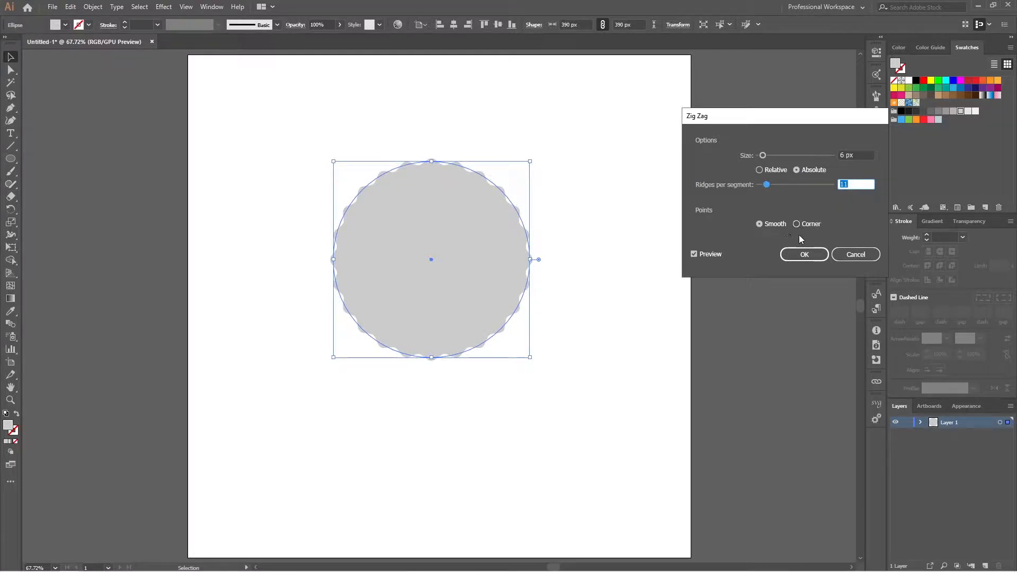
pyautogui.press('Down')
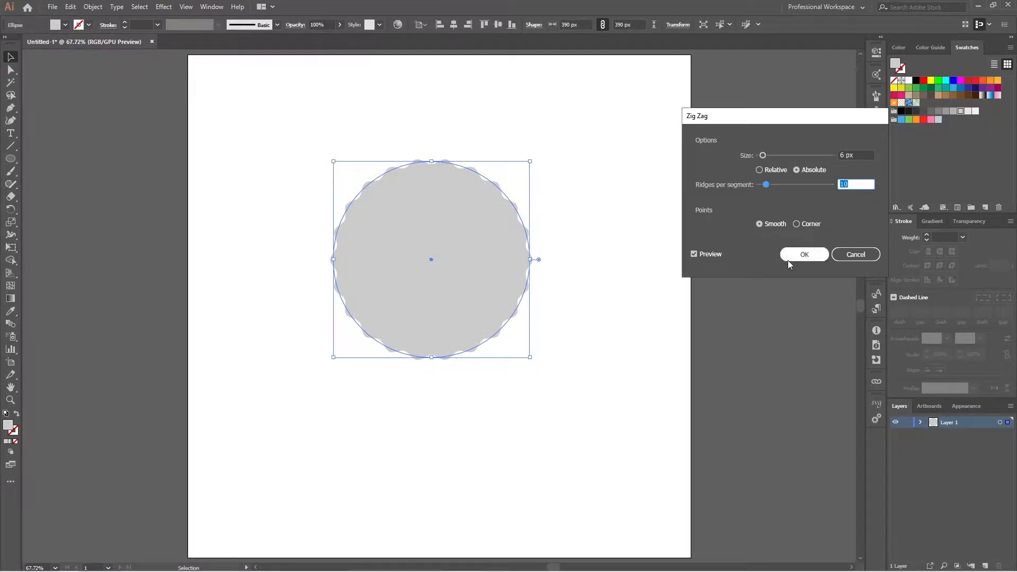
pyautogui.click(802, 255)
pyautogui.click(604, 251)
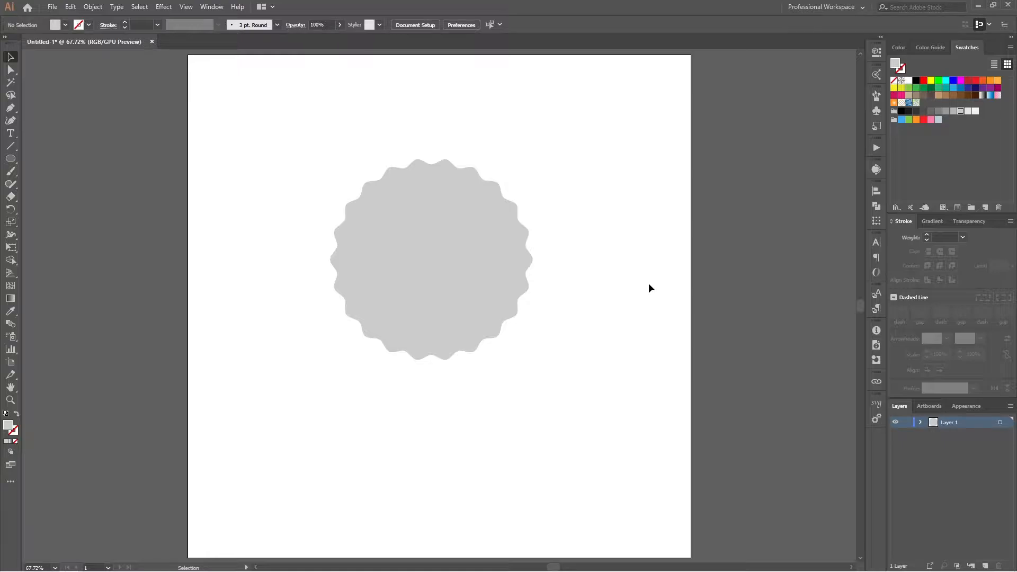
# Check the underlying path of the scalloped circle in outline view and return to the normal preview.
pyautogui.hotkey('ctrl', 'y')
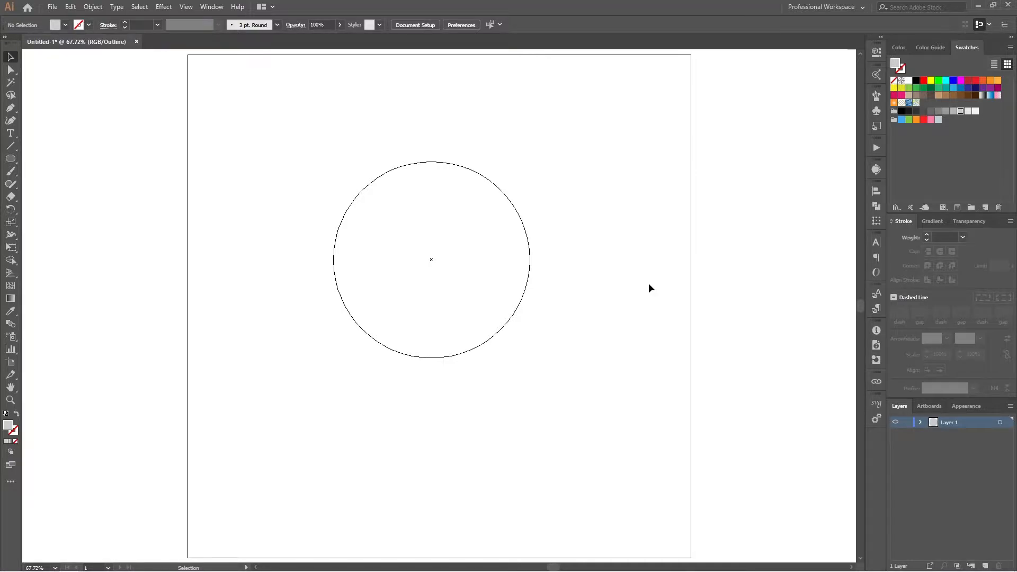
pyautogui.press('ctrl')
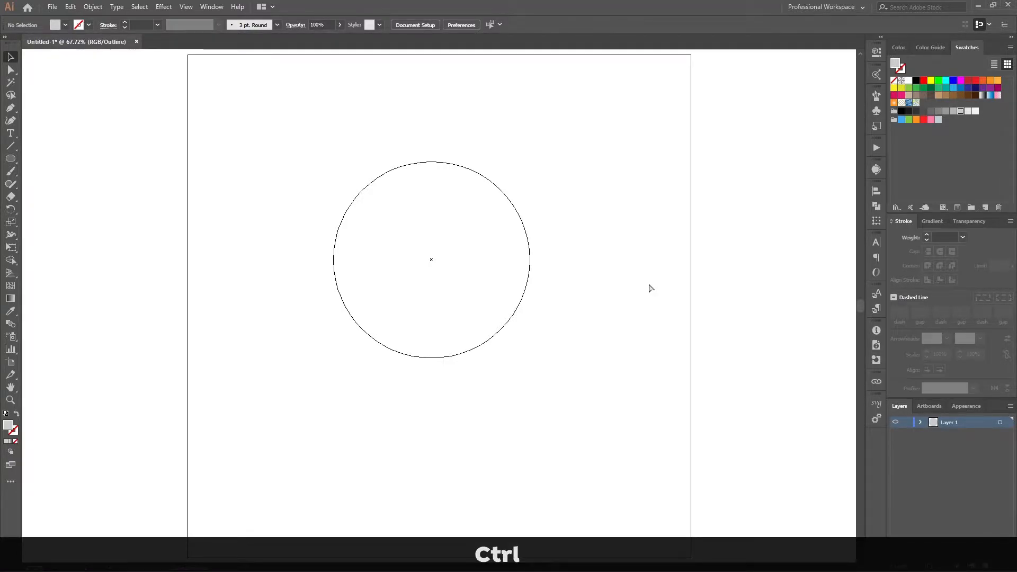
pyautogui.hotkey('ctrl', 'y')
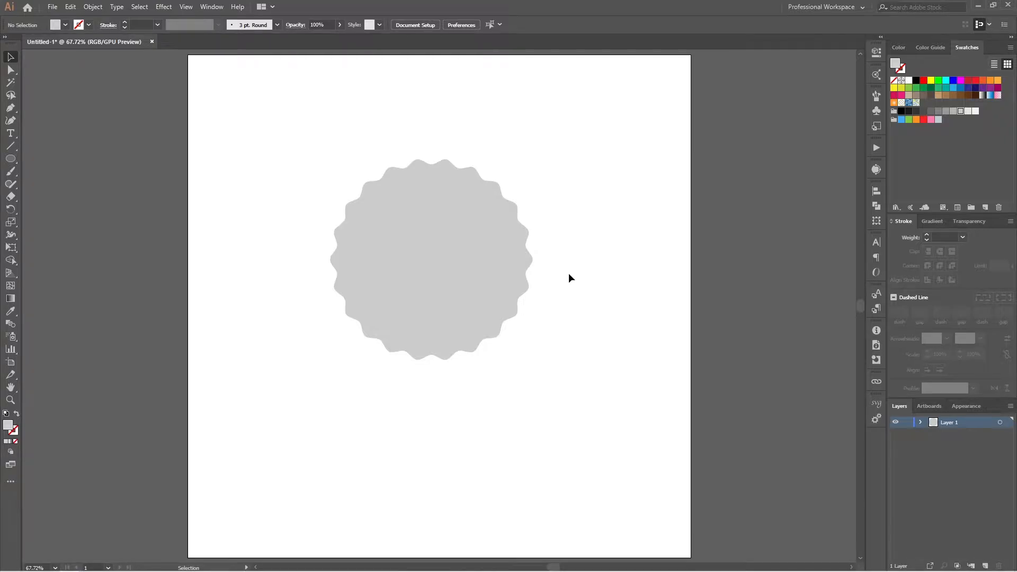
# Expand the appearance of the scalloped circle so the Zig Zag effect becomes real path geometry.
pyautogui.click(466, 249)
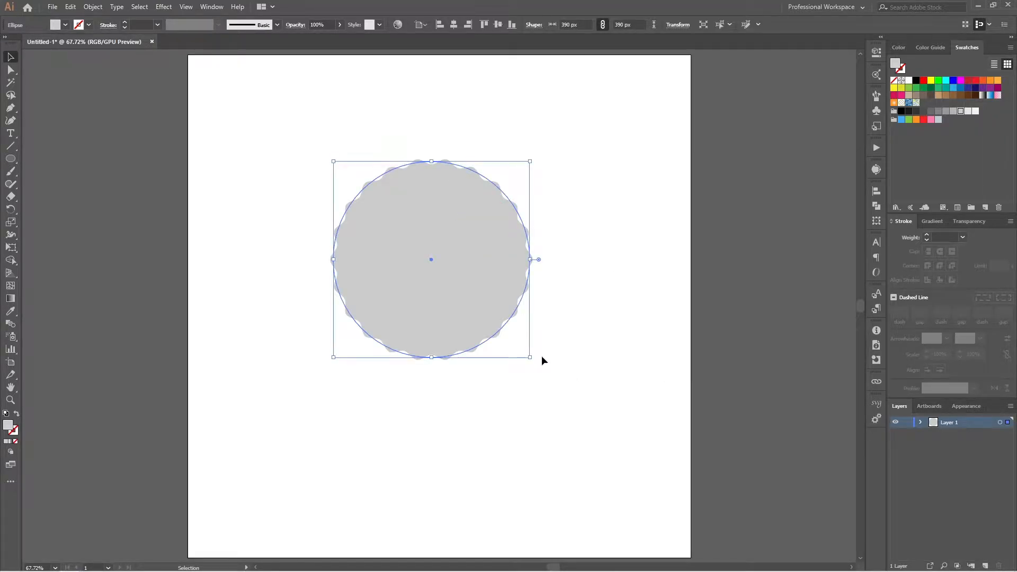
pyautogui.click(967, 406)
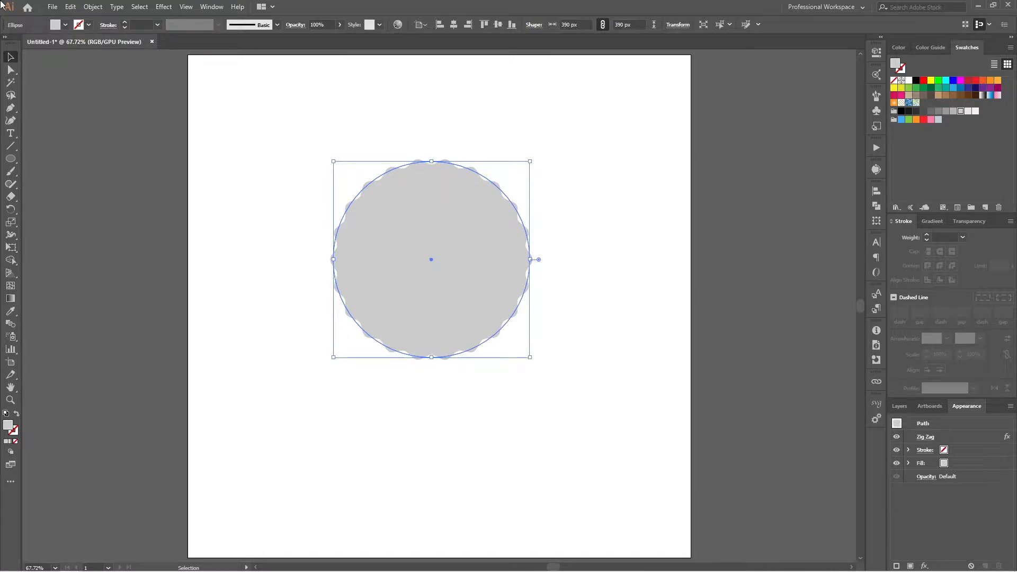
pyautogui.click(89, 7)
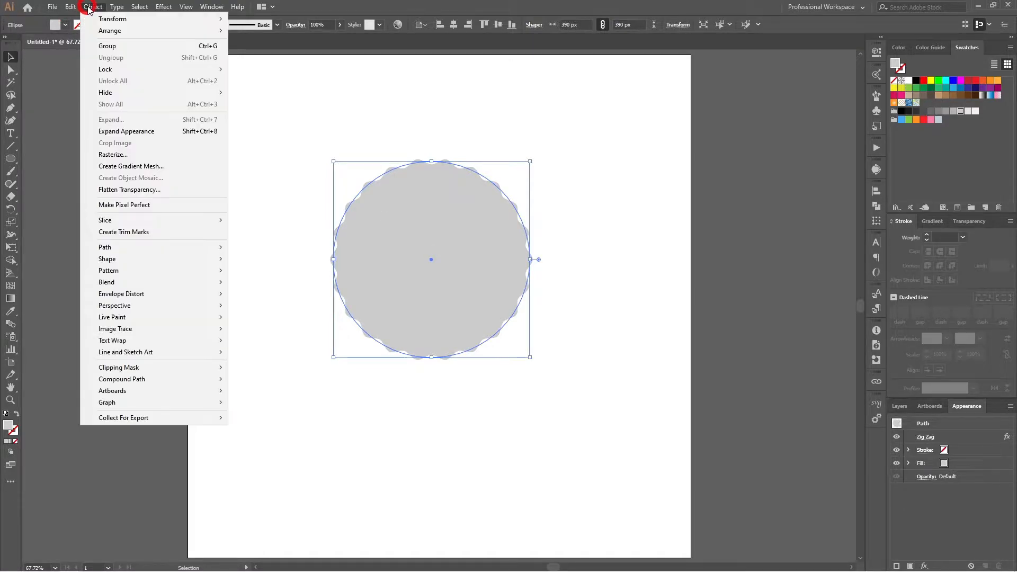
pyautogui.click(128, 131)
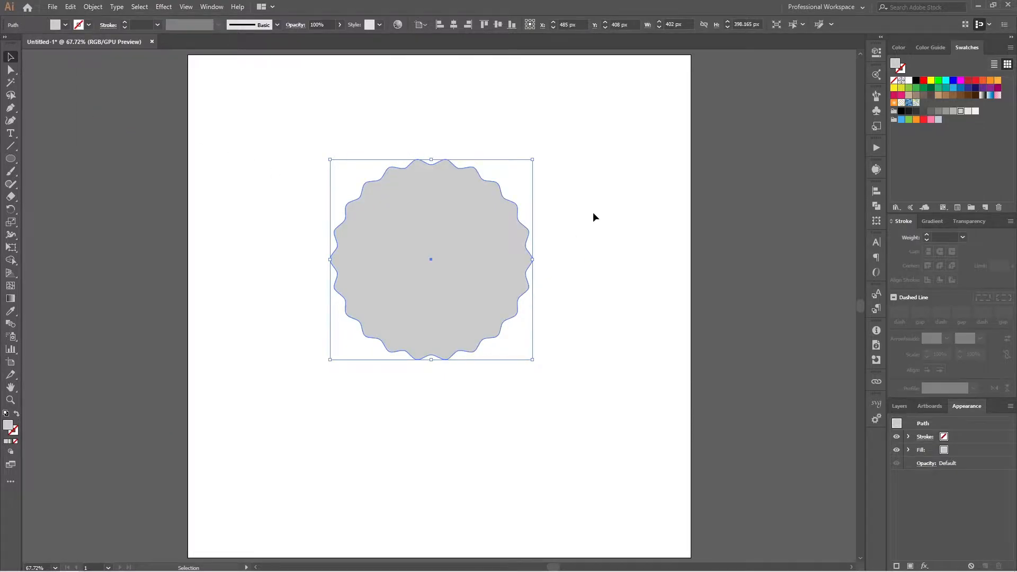
# Inspect the expanded badge's path in outline view, deselect it and return to the normal preview.
pyautogui.hotkey('ctrl', 'y')
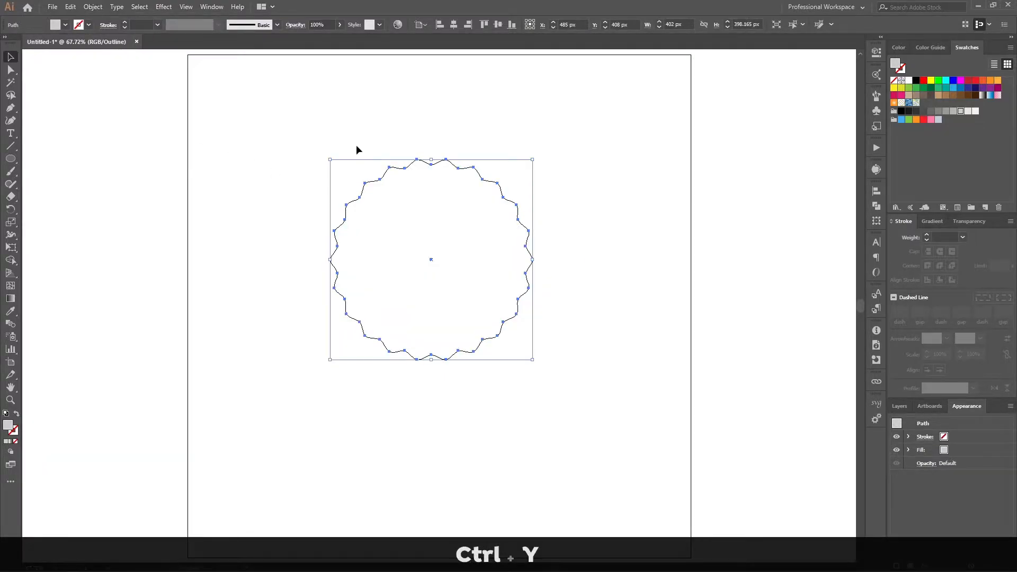
pyautogui.click(579, 163)
pyautogui.hotkey('ctrl', 'y')
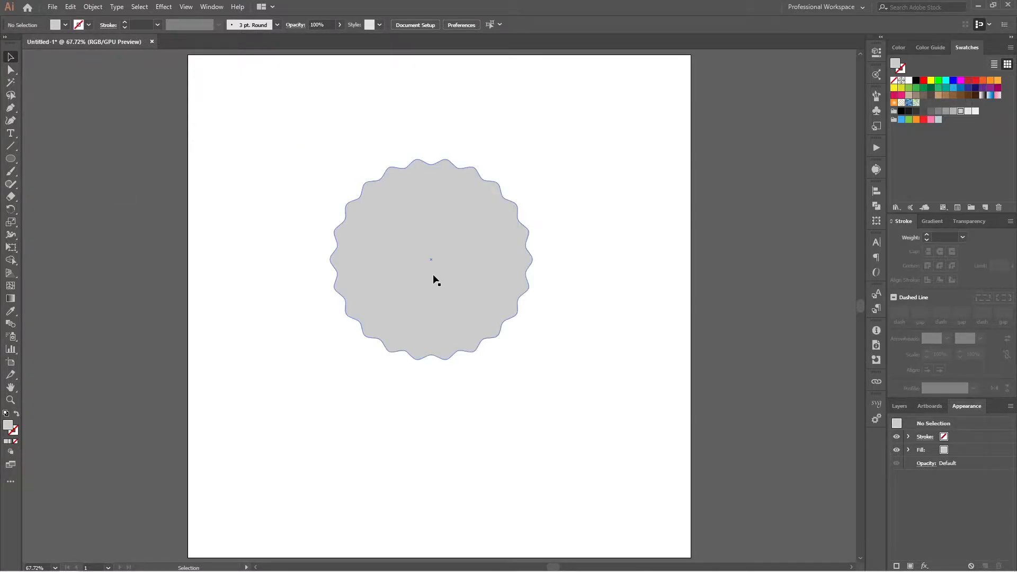
# Add the text "vintage" above the scalloped badge and enlarge it to about 63 pt.
pyautogui.click(10, 133)
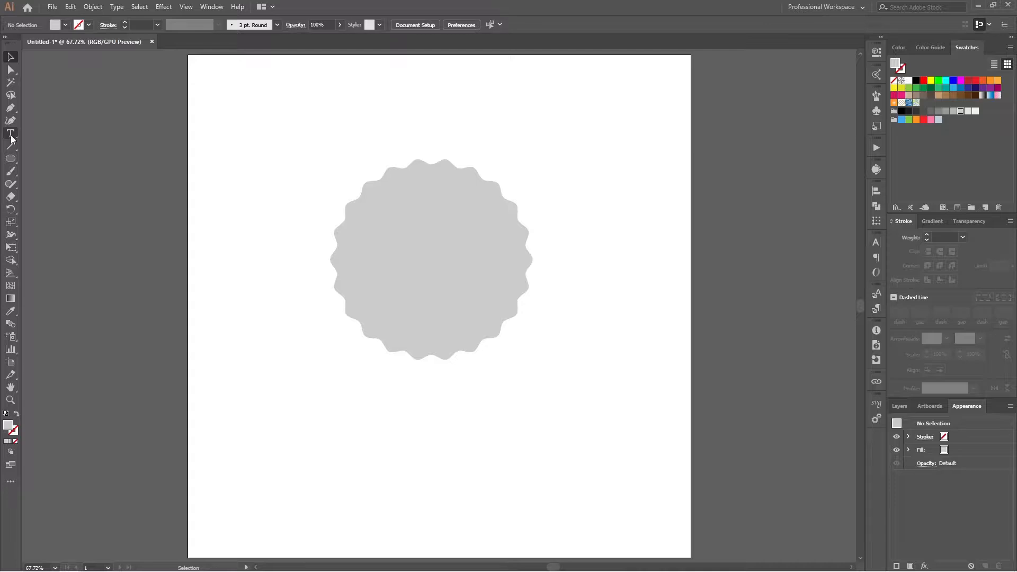
pyautogui.click(312, 121)
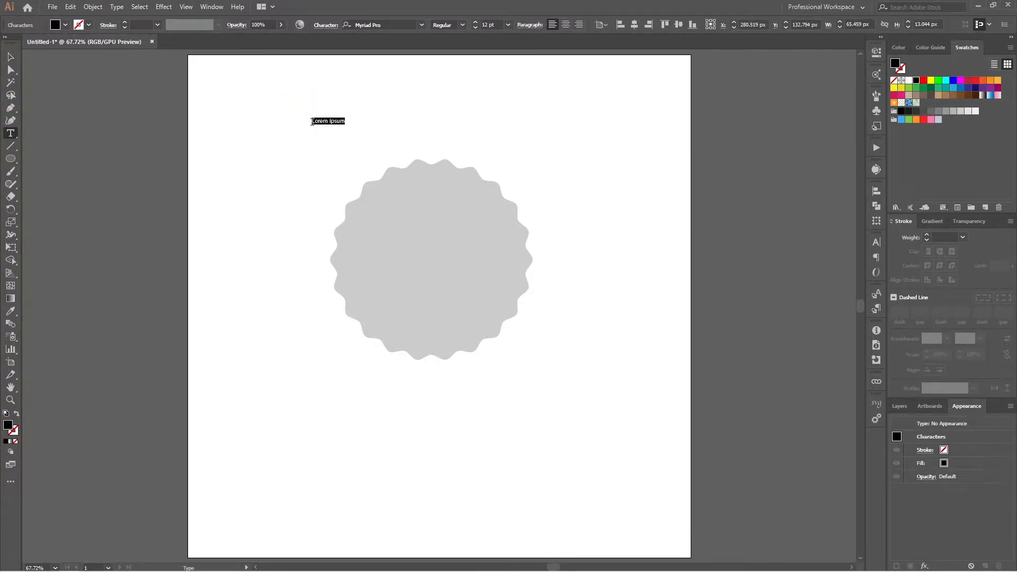
pyautogui.write('Vintage')
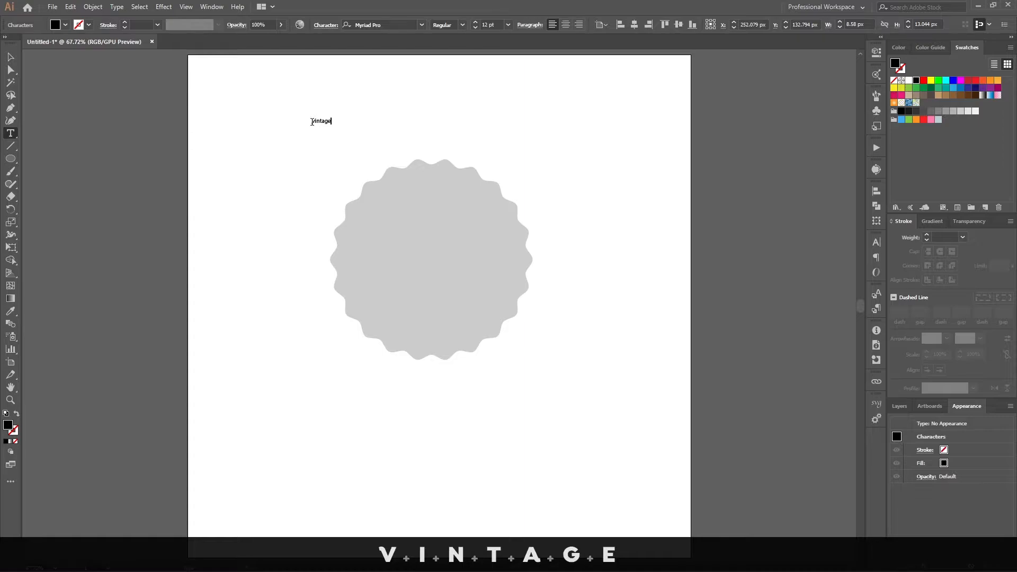
pyautogui.click(11, 56)
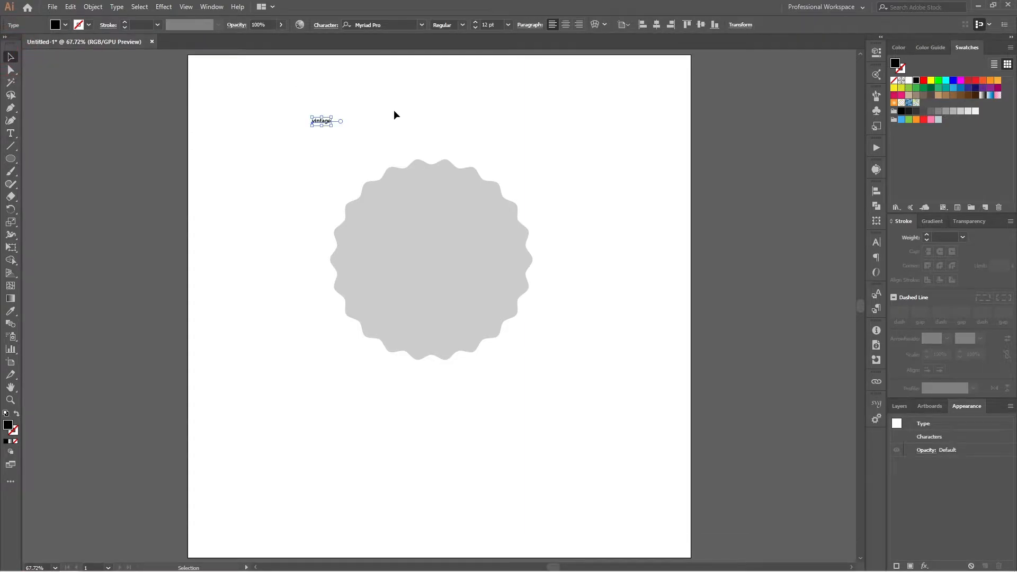
pyautogui.moveTo(331, 125); pyautogui.dragTo(390, 109)
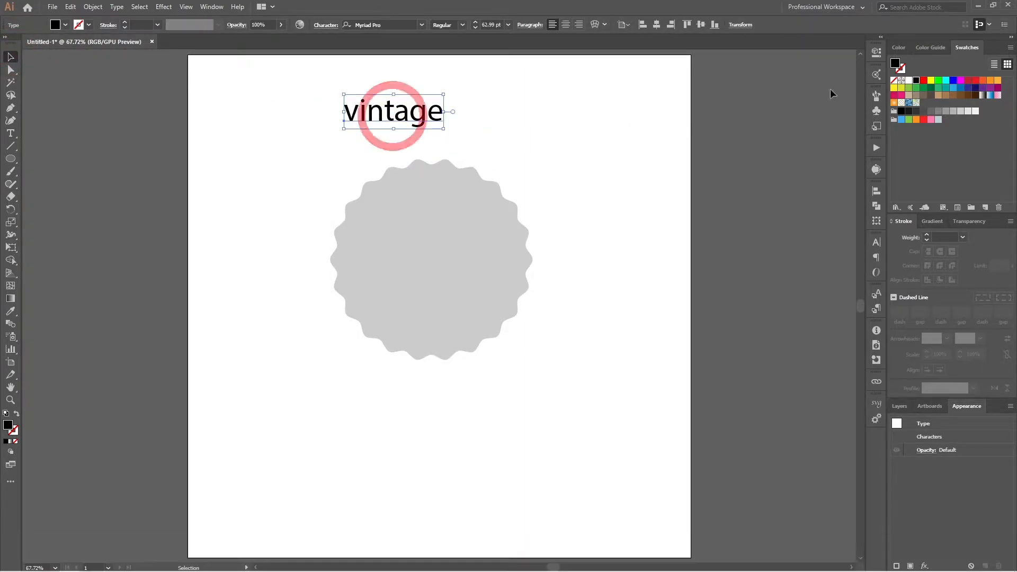
# Set the font of the "vintage" text to Caringin.
pyautogui.click(875, 243)
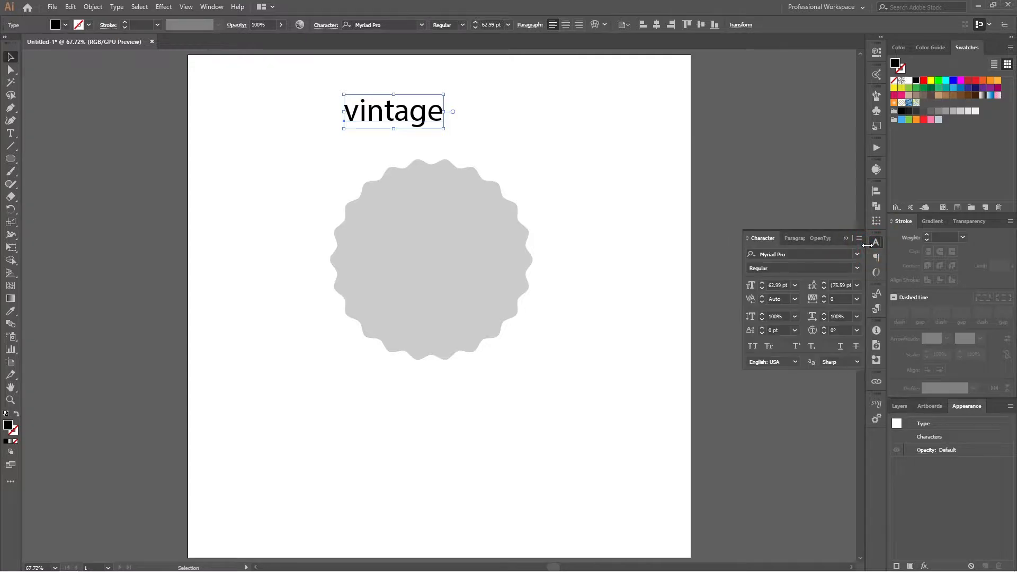
pyautogui.click(857, 255)
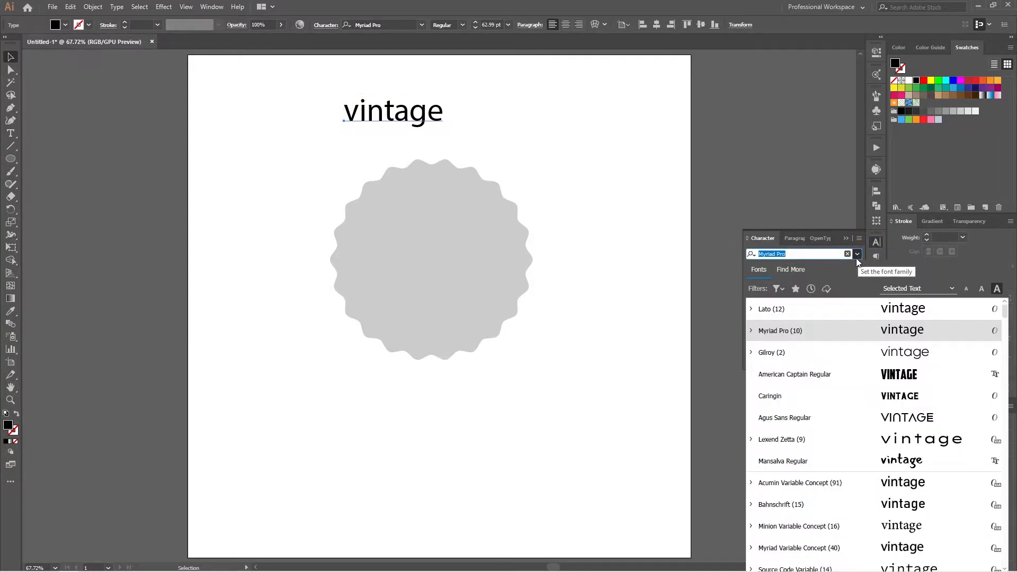
pyautogui.click(839, 393)
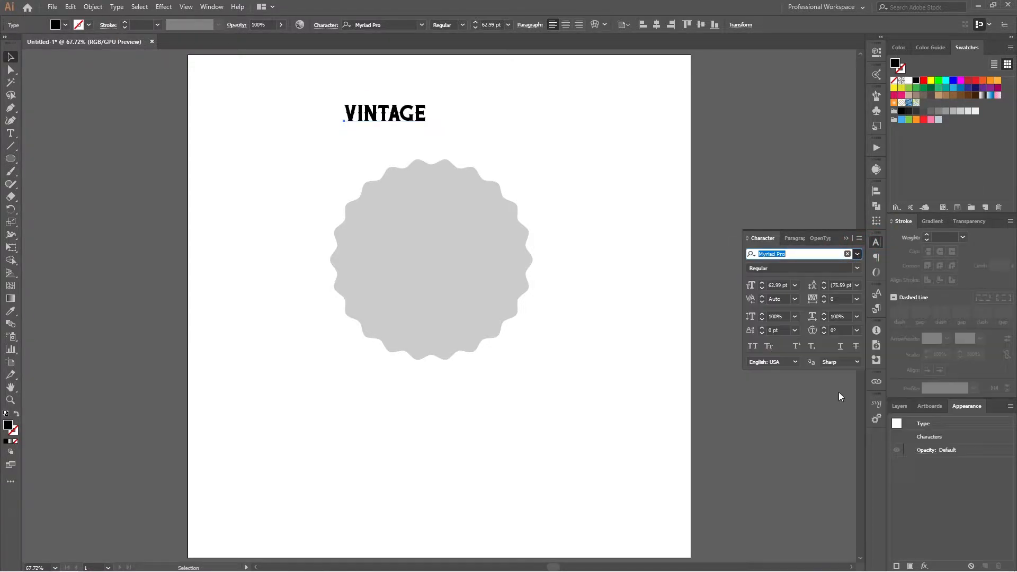
pyautogui.click(495, 99)
# Enlarge the VINTAGE text to about 129 pt across the middle of the badge and convert it to outlines.
pyautogui.click(413, 113)
pyautogui.moveTo(427, 133); pyautogui.dragTo(469, 266)
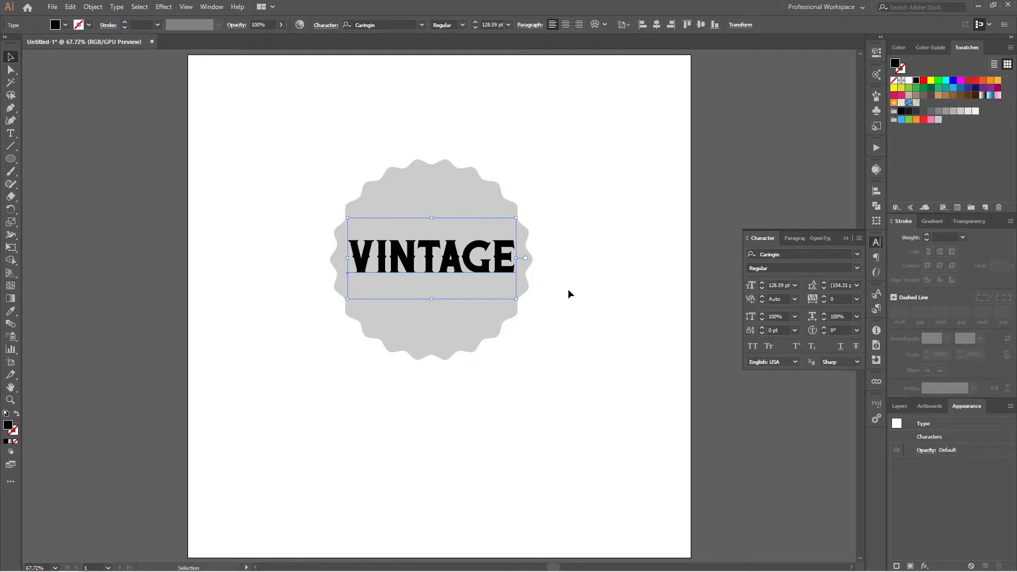
pyautogui.hotkey('ctrl', 'shift', 'o')
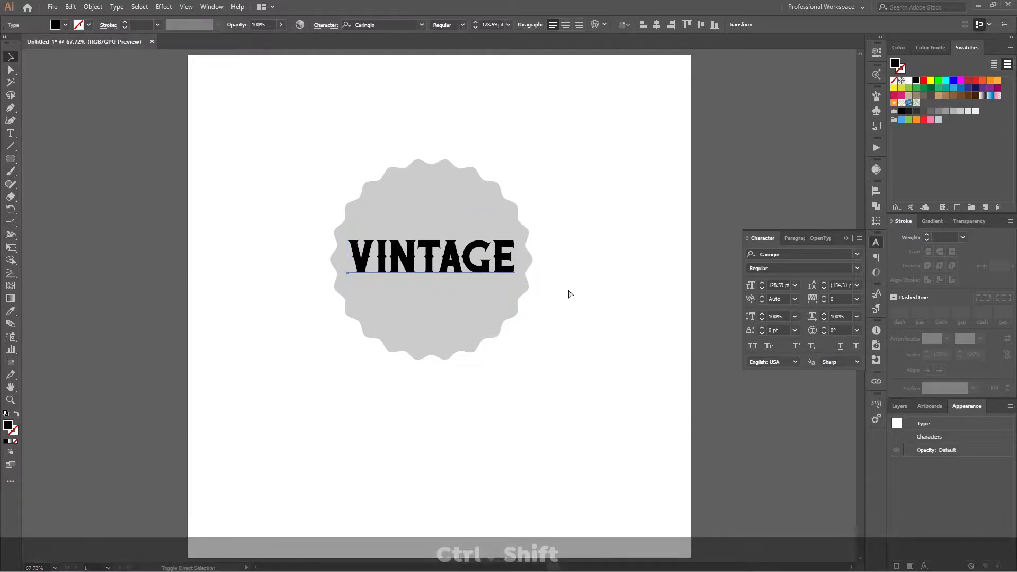
pyautogui.click(579, 200)
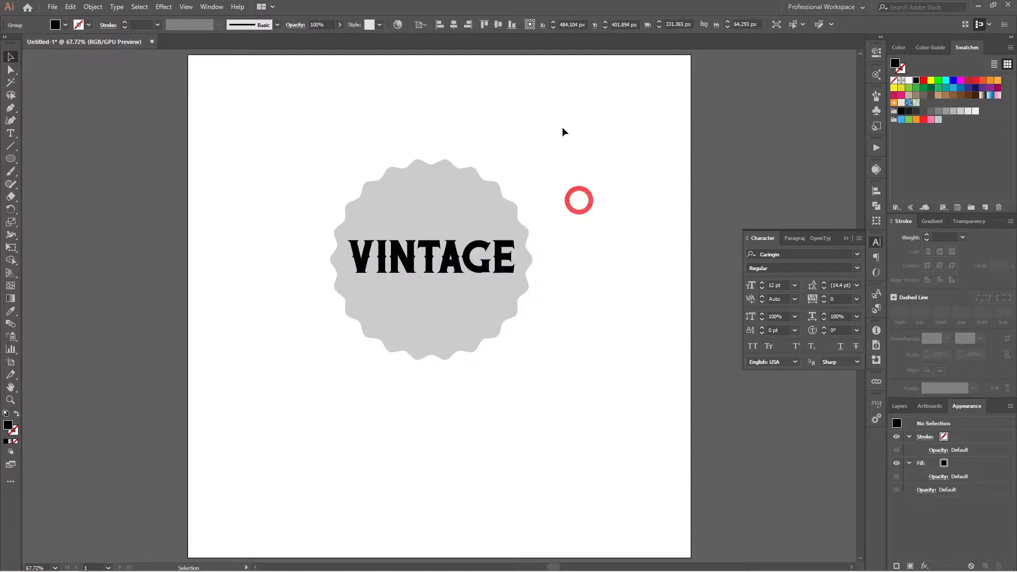
# Centre the badge and the VINTAGE lettering horizontally and vertically on the artboard.
pyautogui.moveTo(563, 129); pyautogui.dragTo(397, 331)
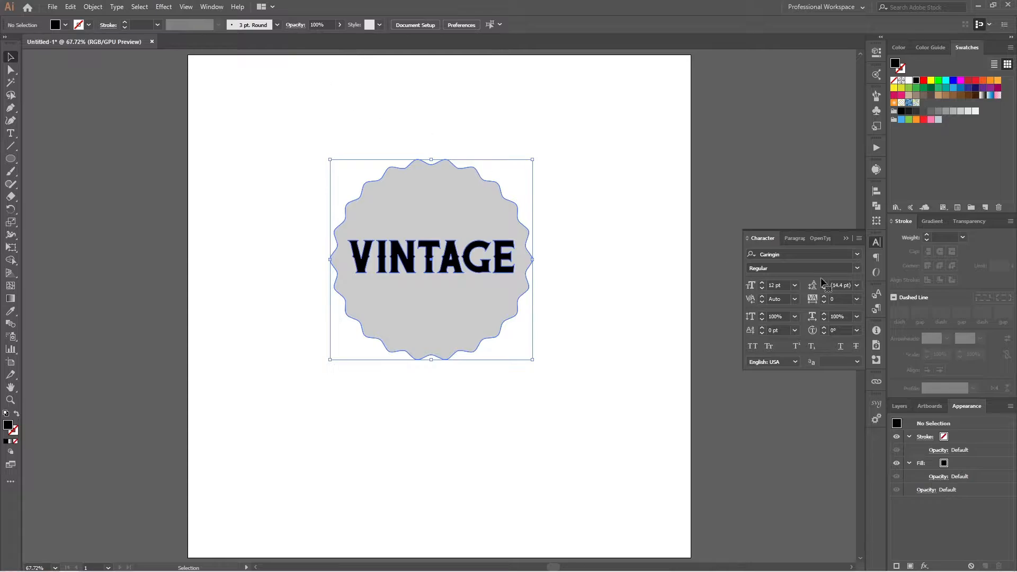
pyautogui.click(877, 191)
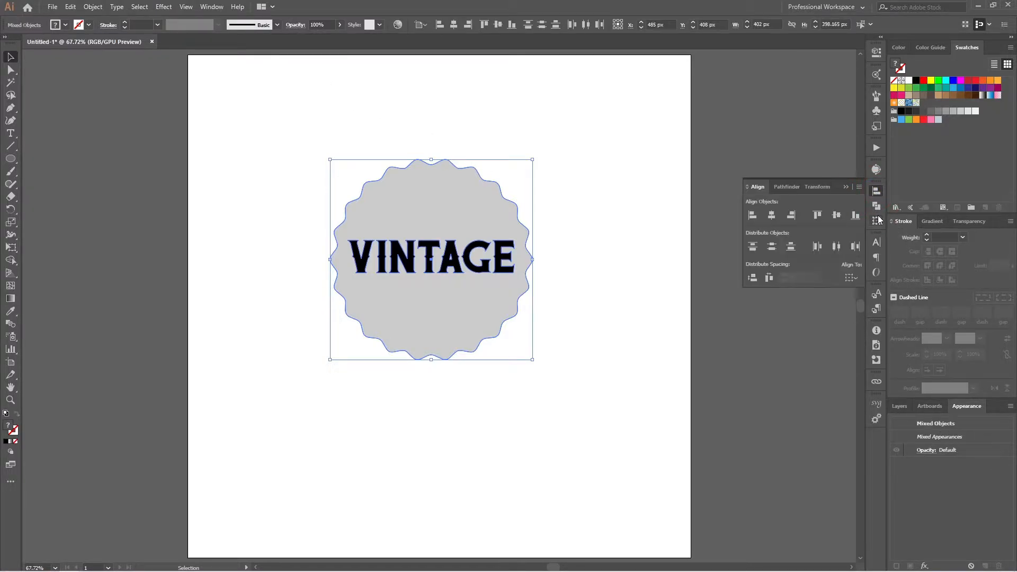
pyautogui.click(773, 215)
pyautogui.click(835, 217)
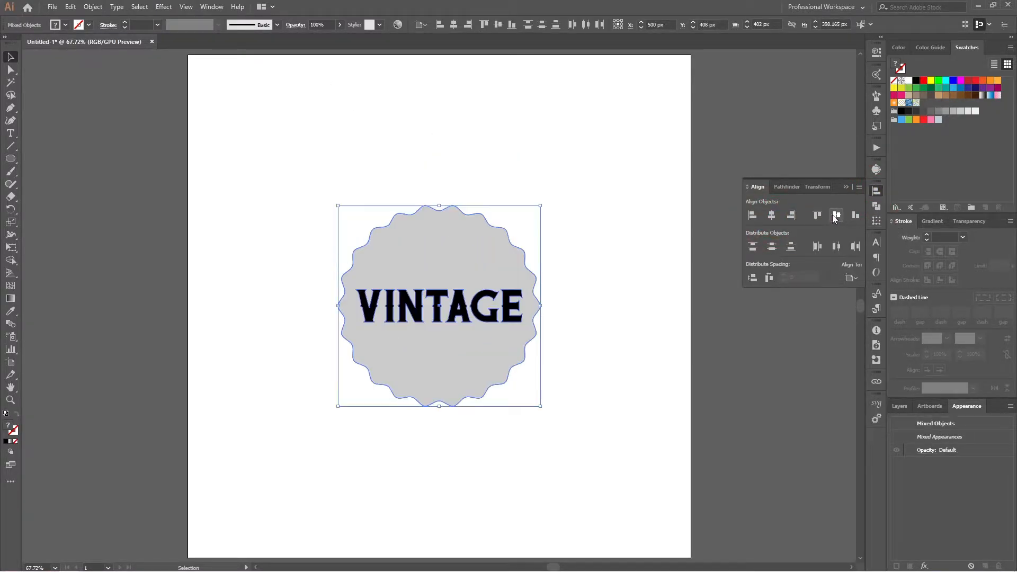
# Try moving the scalloped badge up without its lettering and undo the move.
pyautogui.click(640, 226)
pyautogui.moveTo(465, 352); pyautogui.dragTo(461, 301)
pyautogui.press('ctrl')
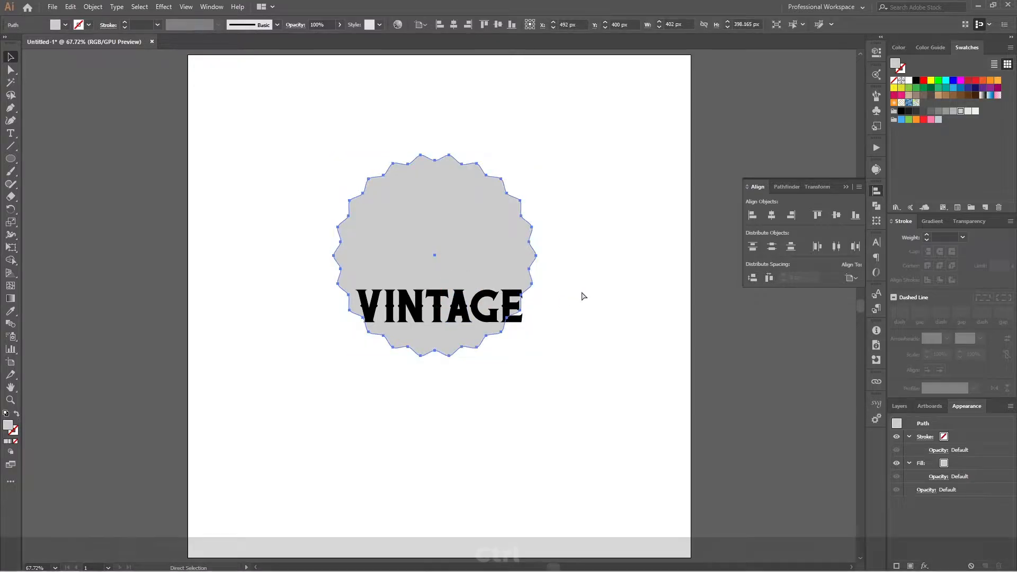
pyautogui.hotkey('ctrl', 'z')
# Move the badge and lettering together off-centre and realign both to the artboard's horizontal and vertical centre.
pyautogui.click(584, 291)
pyautogui.moveTo(571, 219); pyautogui.dragTo(385, 379)
pyautogui.moveTo(490, 340); pyautogui.dragTo(456, 269)
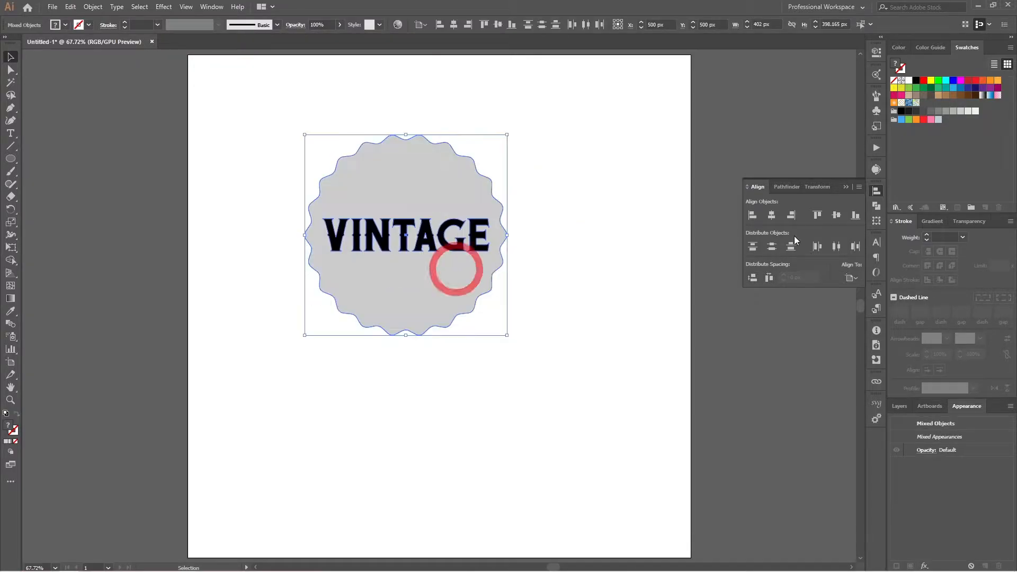
pyautogui.click(772, 216)
pyautogui.click(836, 216)
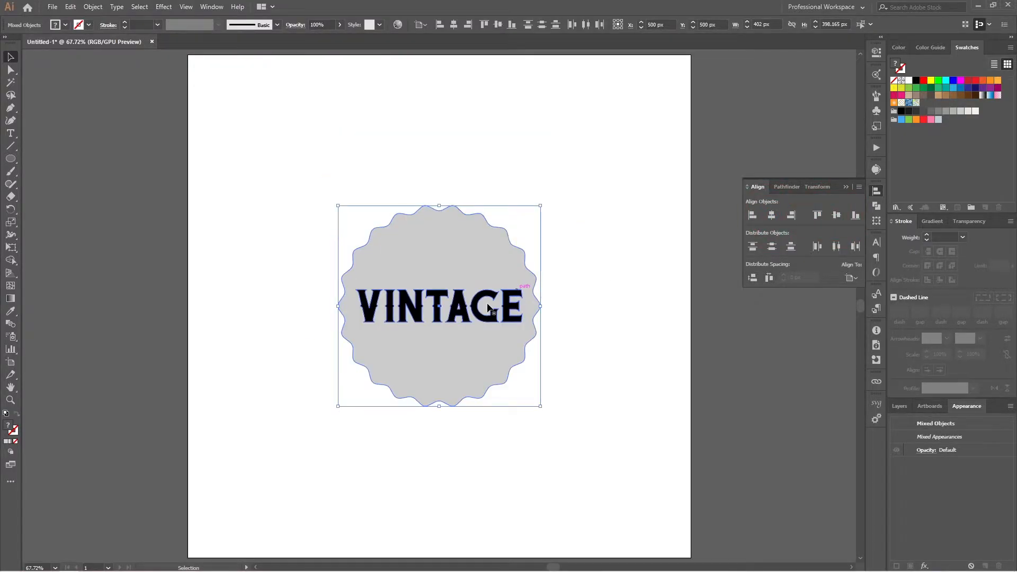
# Add a new white stroke to the outlined VINTAGE group's appearance.
pyautogui.click(572, 347)
pyautogui.scroll(3, 477, 365)
pyautogui.scroll(-2, 477, 365)
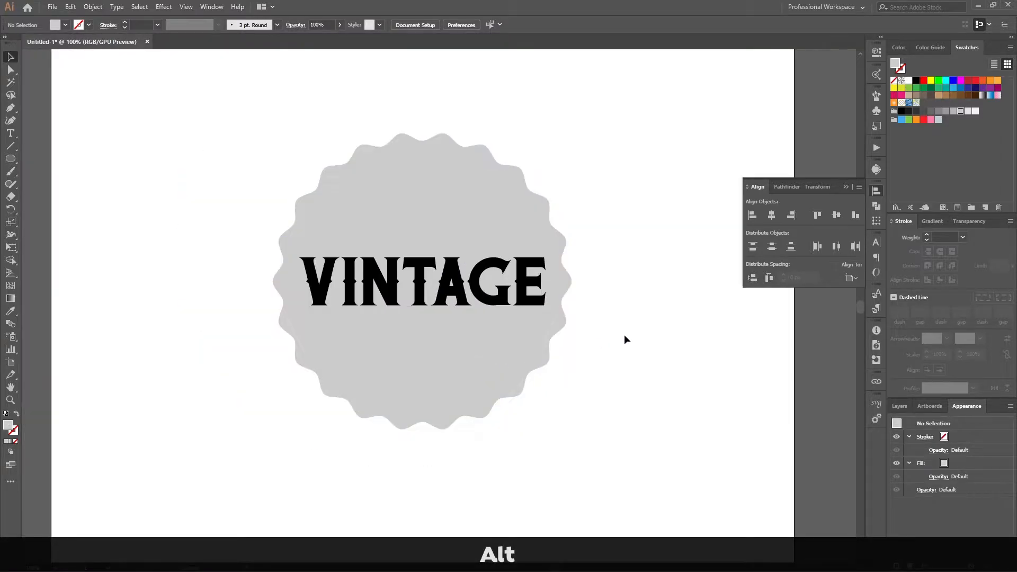
pyautogui.click(531, 303)
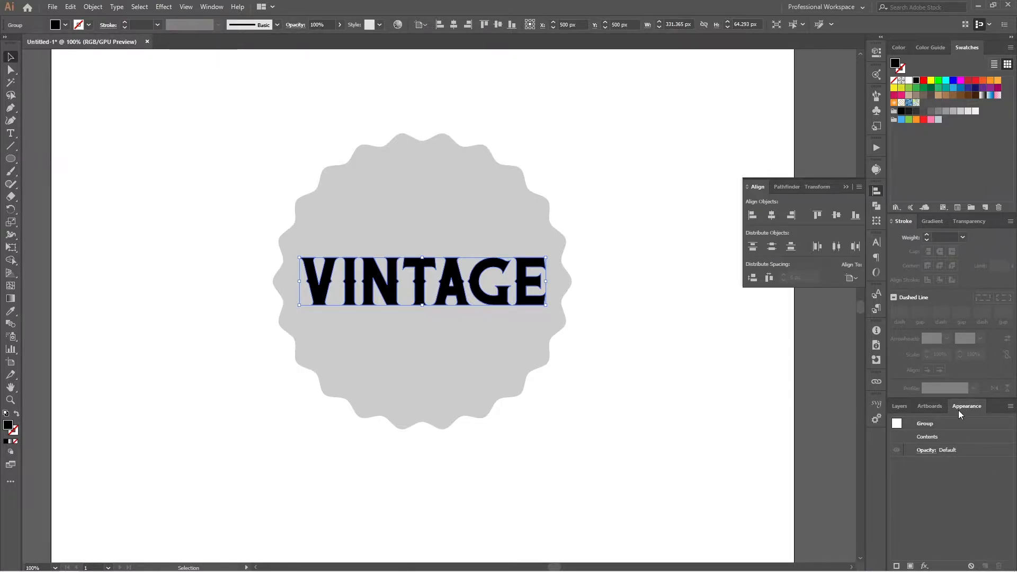
pyautogui.click(212, 7)
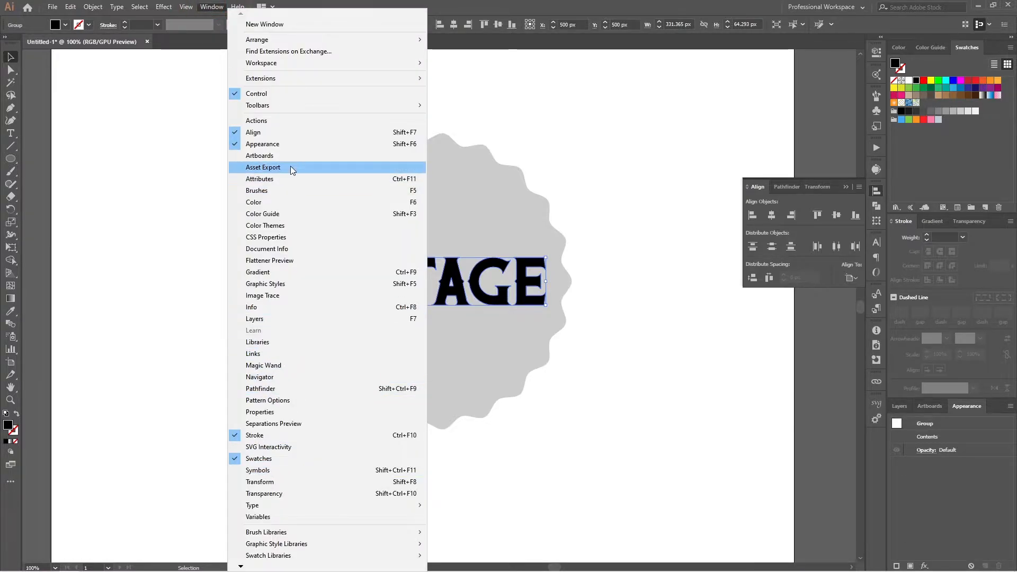
pyautogui.click(969, 493)
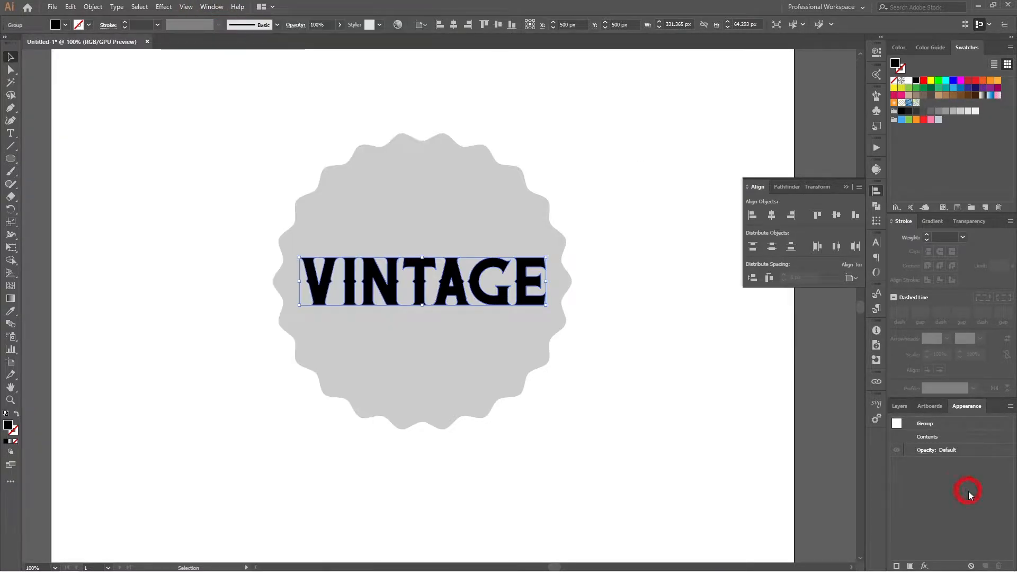
pyautogui.click(875, 188)
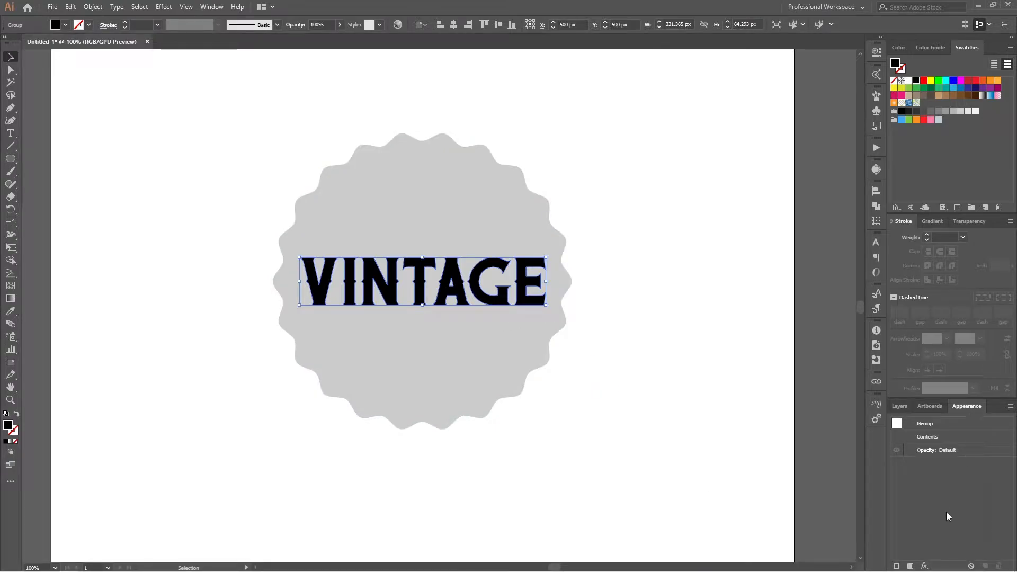
pyautogui.click(896, 565)
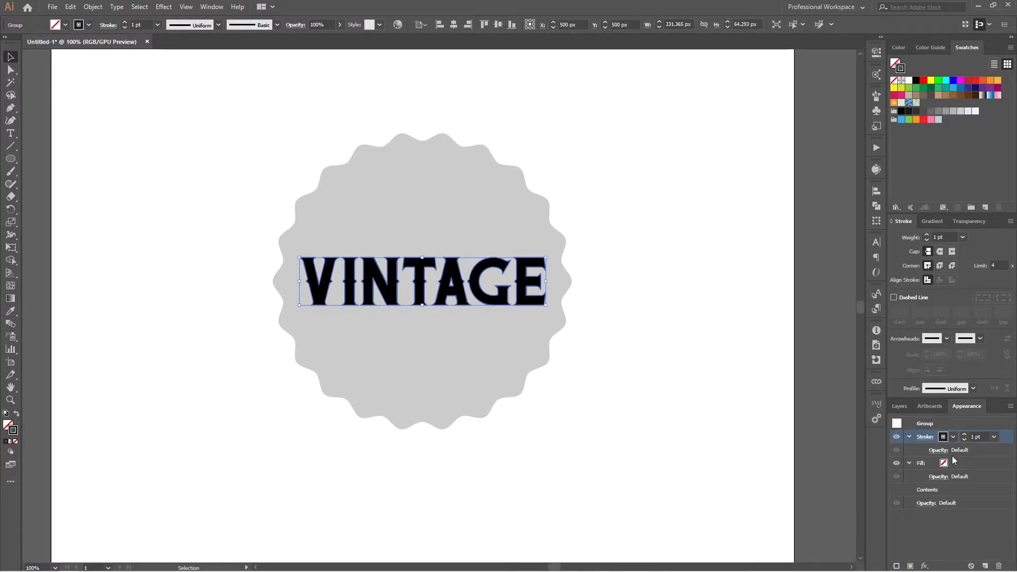
pyautogui.click(952, 436)
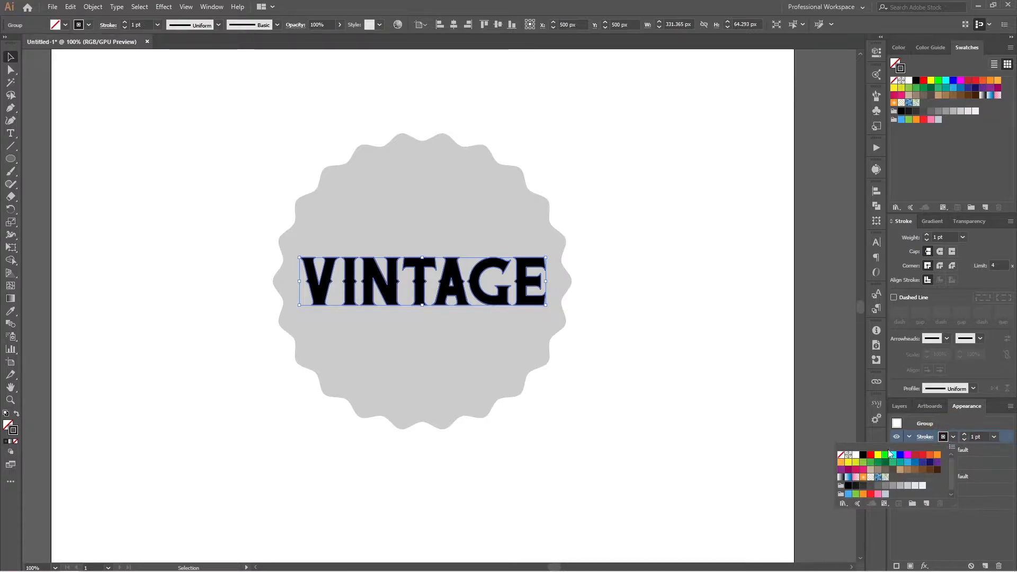
pyautogui.click(856, 455)
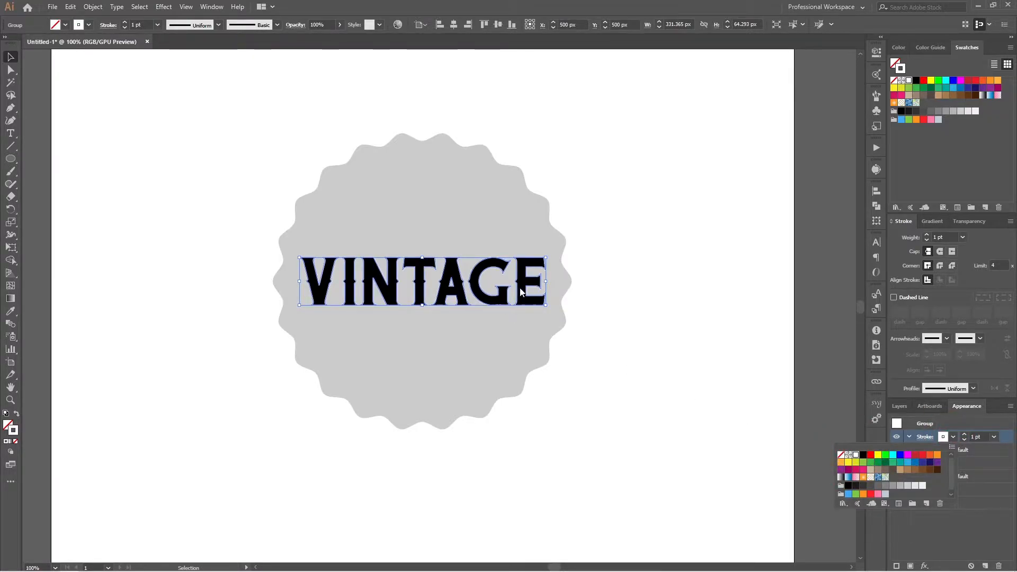
# Set the weight of the VINTAGE group's white stroke to 4 pt.
pyautogui.click(979, 436)
pyautogui.scroll(1, 981, 436)
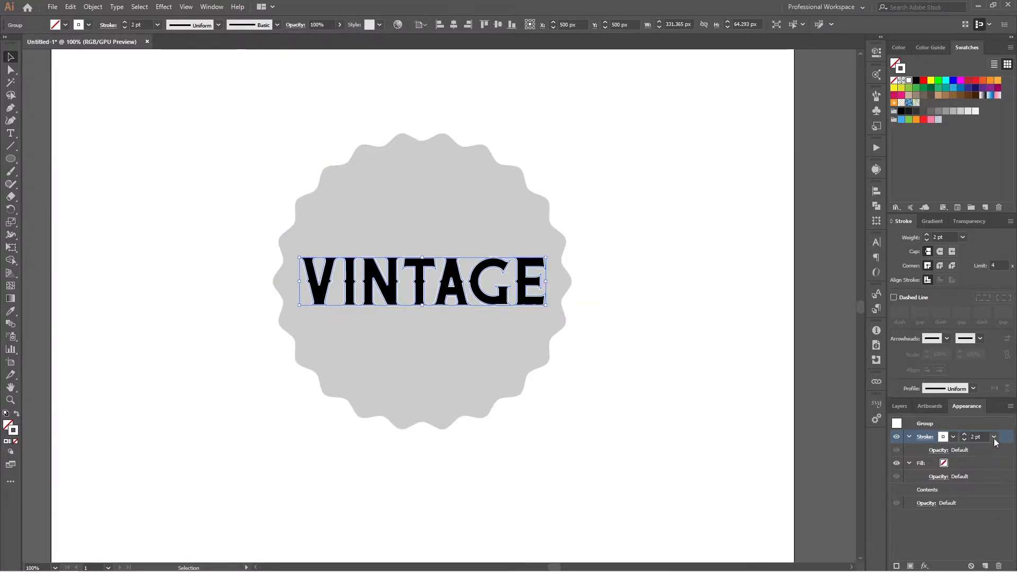
pyautogui.scroll(2, 985, 436)
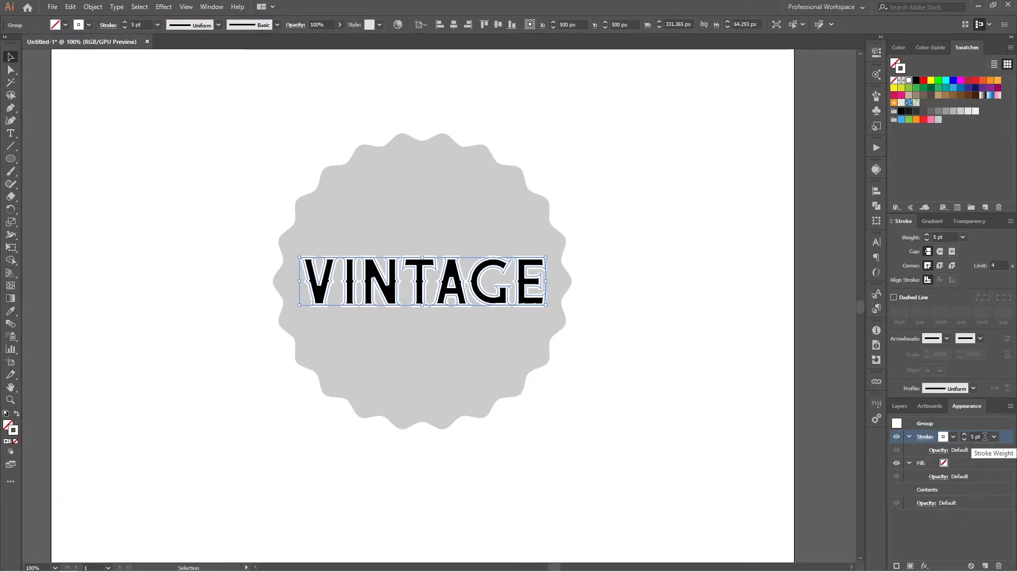
pyautogui.scroll(-1, 985, 437)
pyautogui.scroll(2, 985, 437)
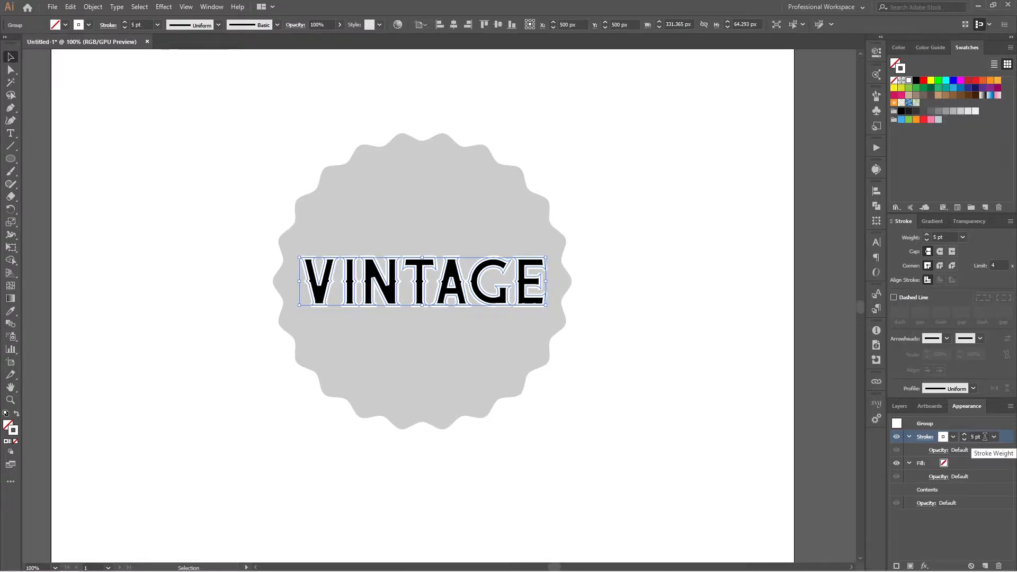
pyautogui.scroll(-1, 984, 437)
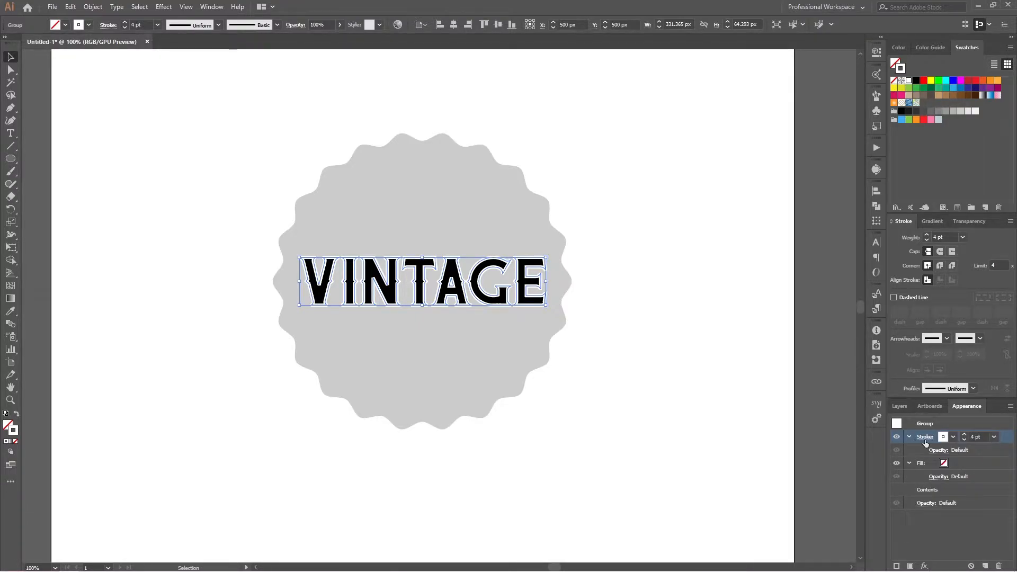
# Move the white stroke below the contents in the VINTAGE group's appearance stack.
pyautogui.click(925, 492)
pyautogui.moveTo(1008, 438); pyautogui.dragTo(1000, 499)
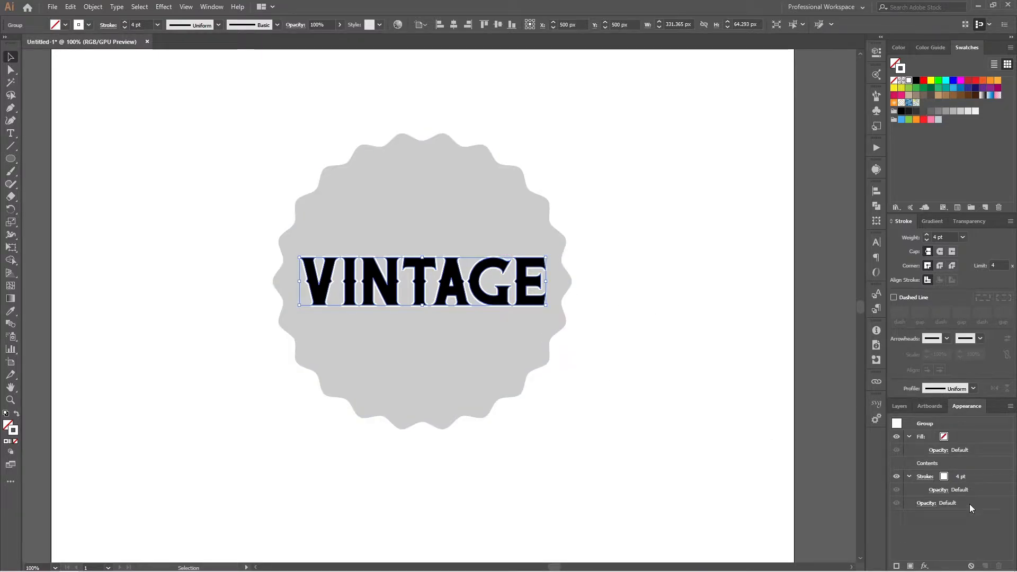
# Try white stroke weights of 9 pt and 2 pt on the VINTAGE group and return to 4 pt.
pyautogui.click(926, 477)
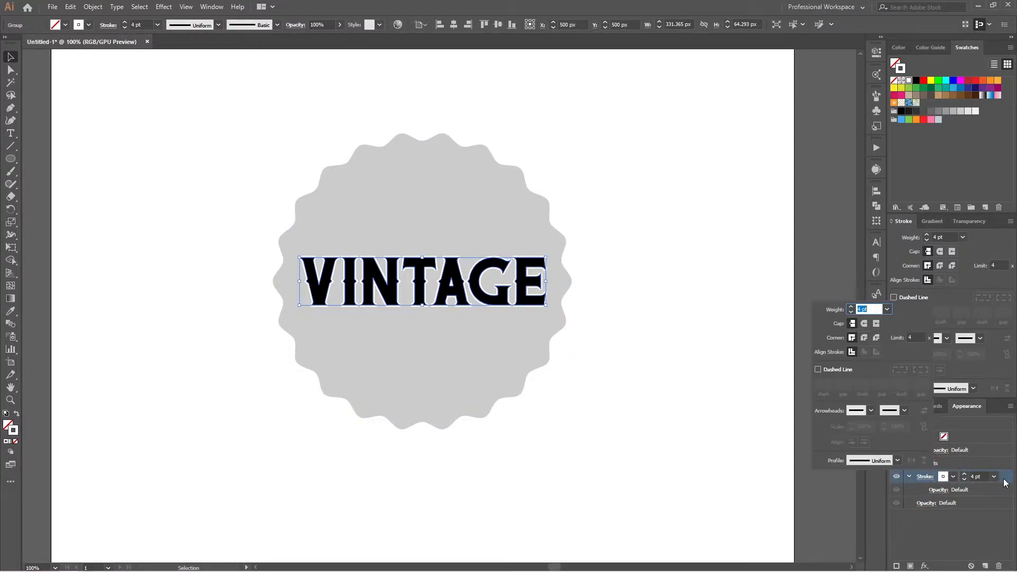
pyautogui.scroll(2, 986, 477)
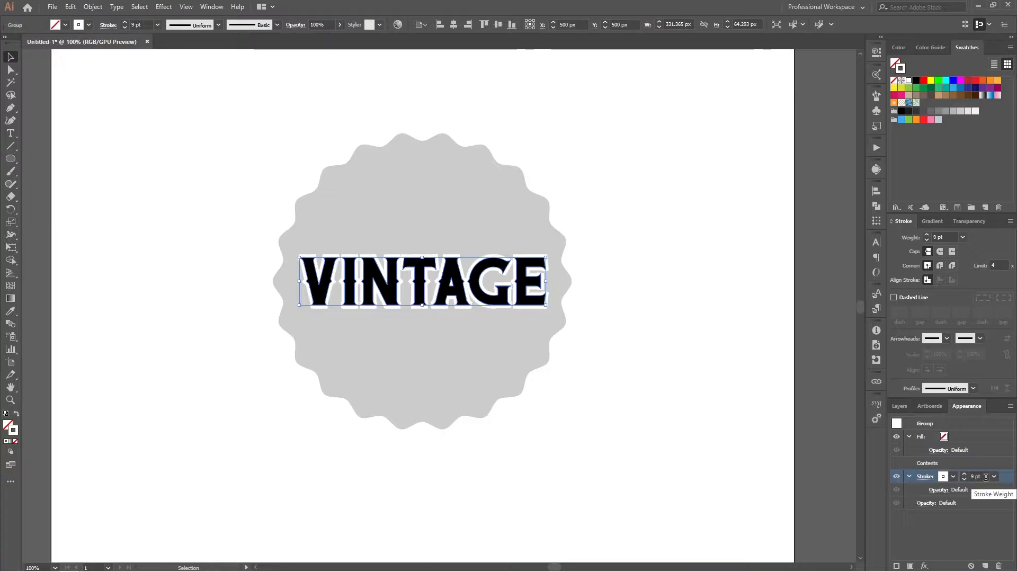
pyautogui.scroll(-2, 986, 477)
pyautogui.scroll(-2, 986, 477)
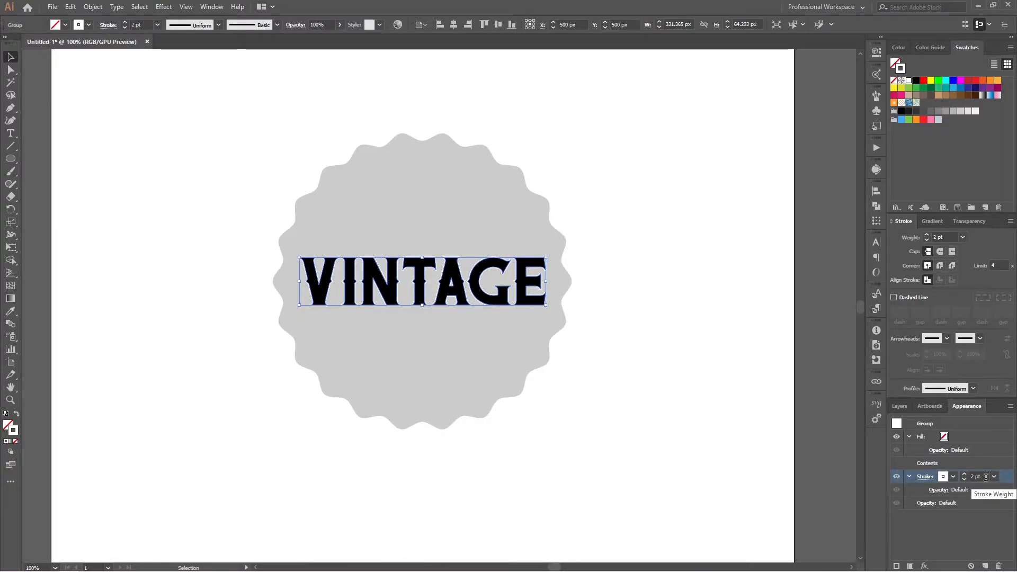
pyautogui.scroll(1, 986, 478)
pyautogui.scroll(1, 986, 477)
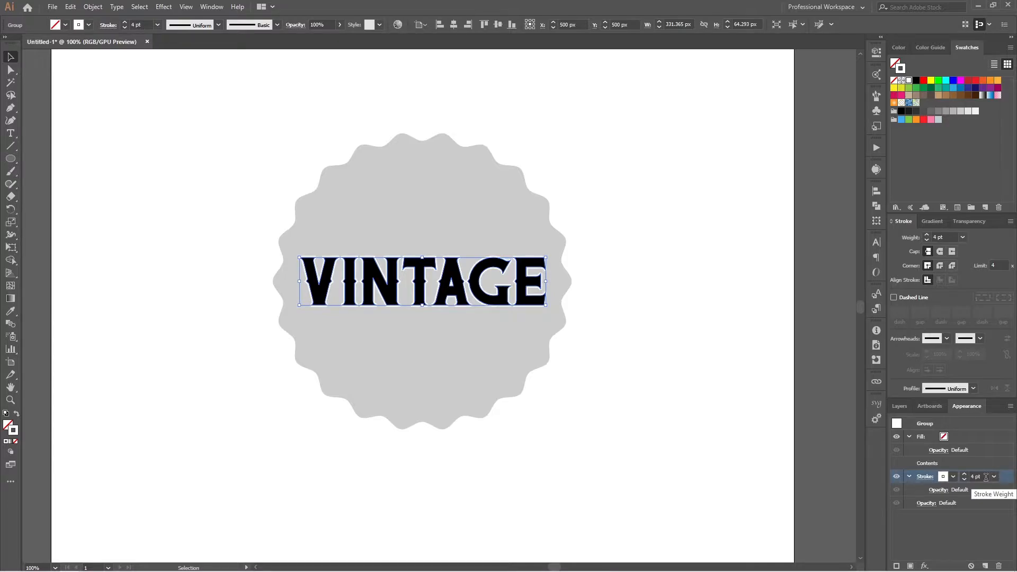
pyautogui.scroll(1, 986, 477)
pyautogui.click(993, 524)
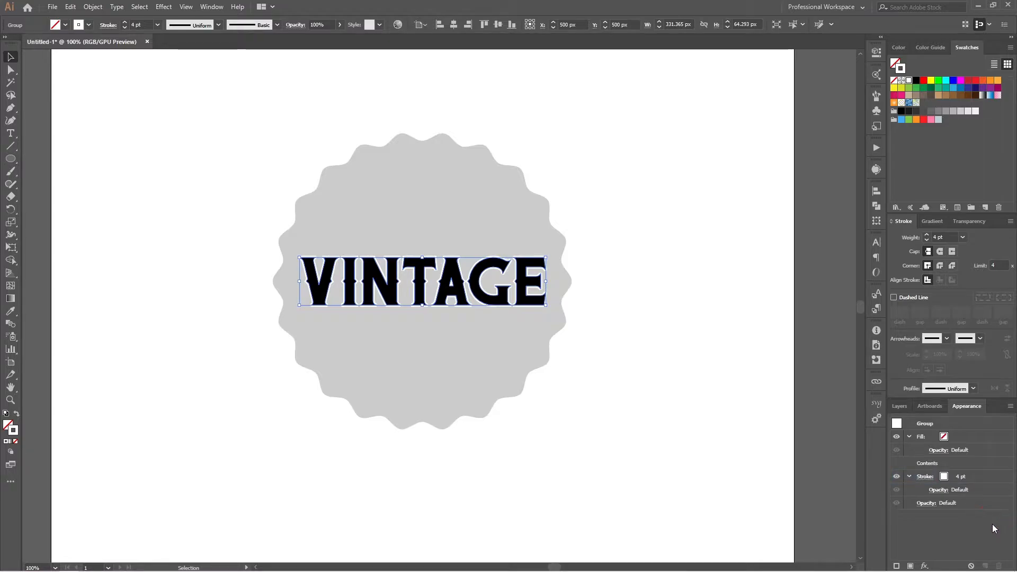
# Add a second stroke in dark grey to the VINTAGE group and place it beneath the white stroke.
pyautogui.click(898, 566)
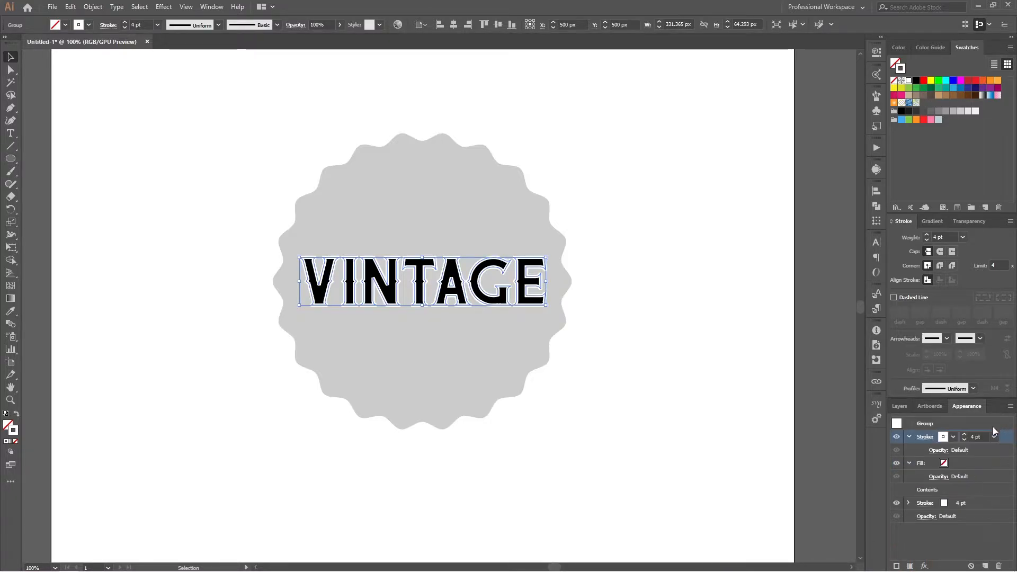
pyautogui.click(953, 437)
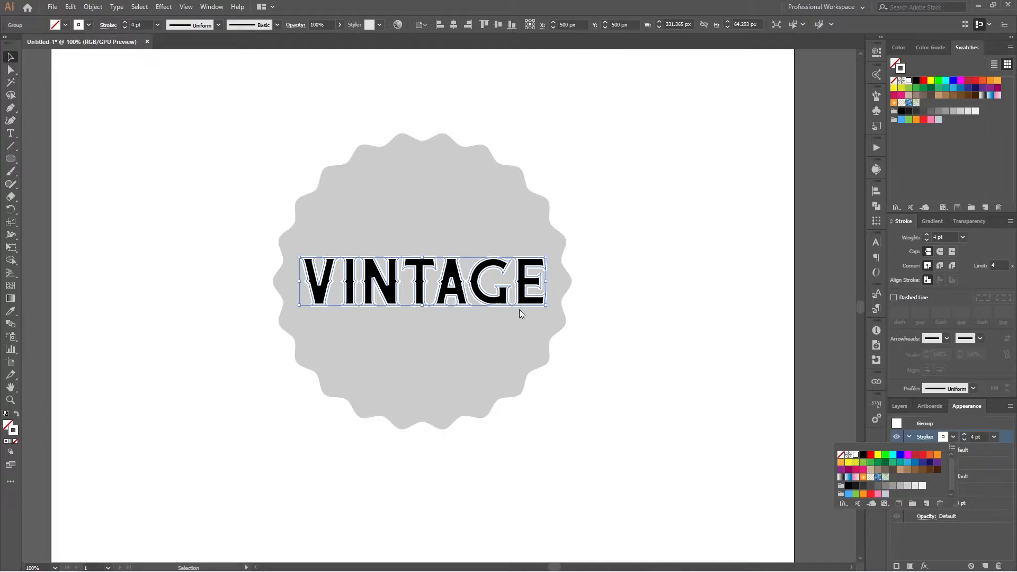
pyautogui.click(879, 485)
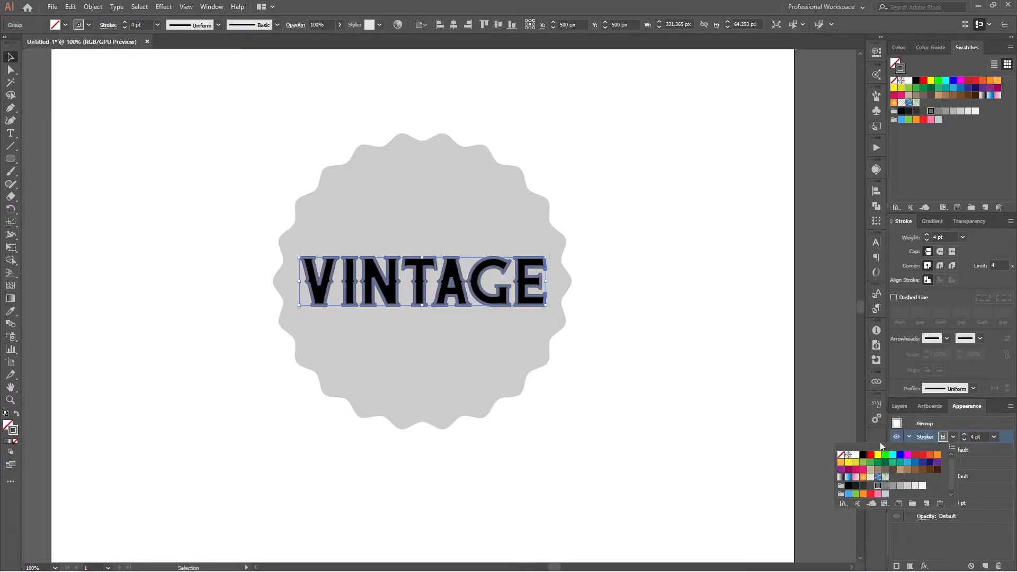
pyautogui.click(1009, 439)
pyautogui.moveTo(1007, 439); pyautogui.dragTo(1001, 510)
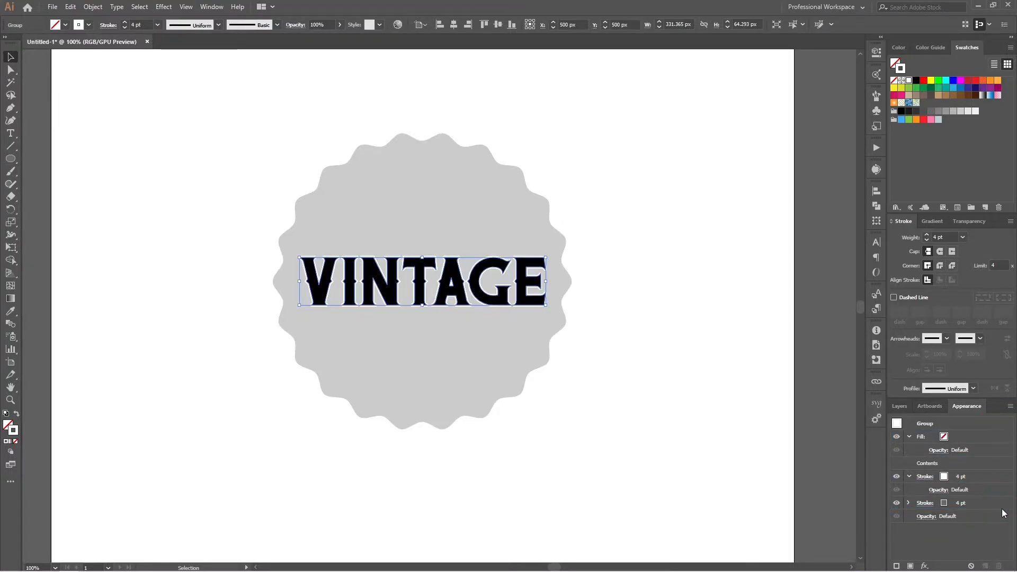
# Set the weight of the VINTAGE group's dark grey stroke to 7 pt.
pyautogui.click(962, 502)
pyautogui.click(978, 502)
pyautogui.press('Up')
pyautogui.press('Up')
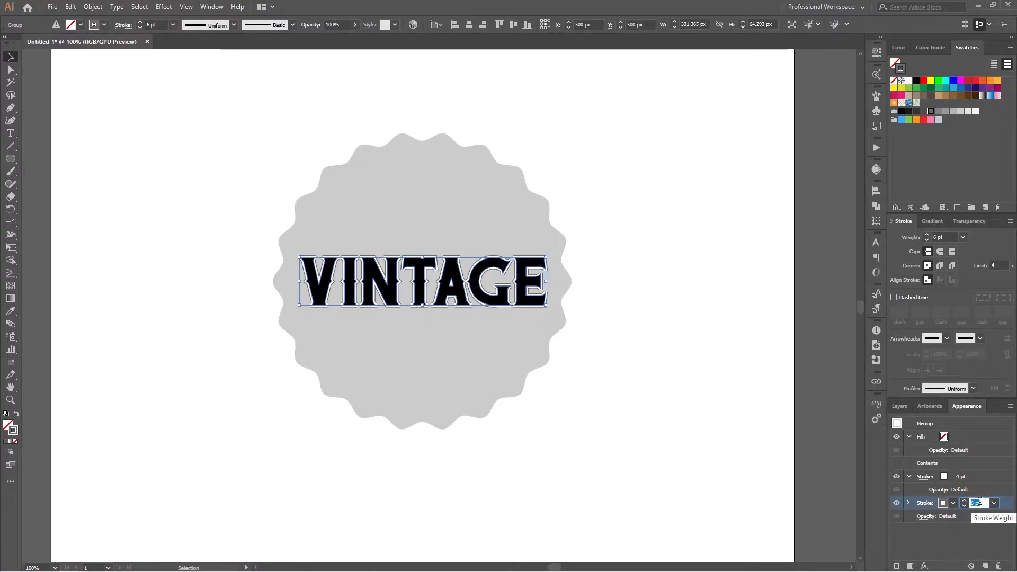
pyautogui.press('Up')
pyautogui.press('Up')
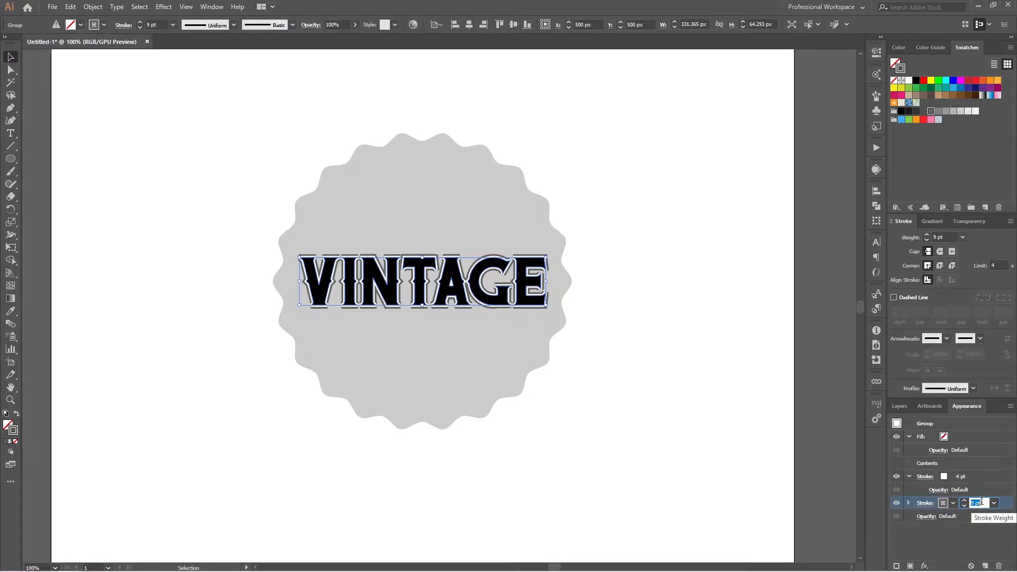
pyautogui.press('Down')
pyautogui.press('Down')
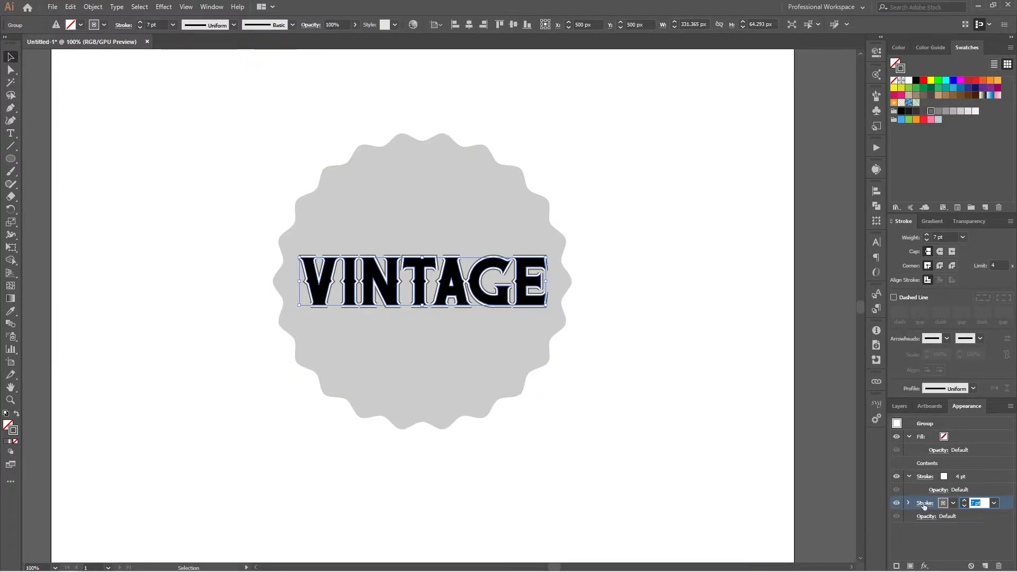
# Apply a Transform effect to the dark grey stroke, moving it 2 px horizontally and 2 px vertically, with the preview enabled.
pyautogui.click(1007, 504)
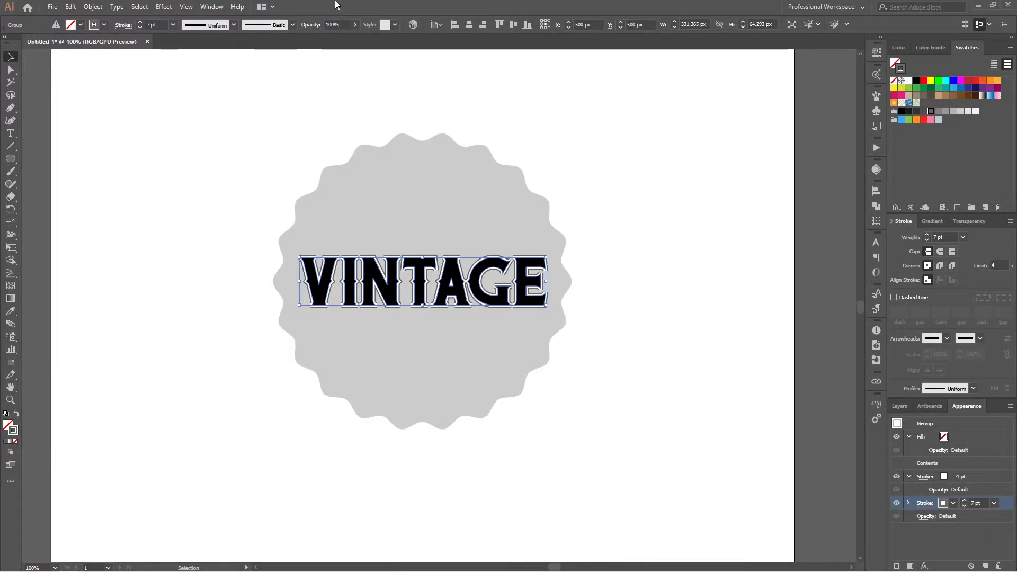
pyautogui.click(164, 7)
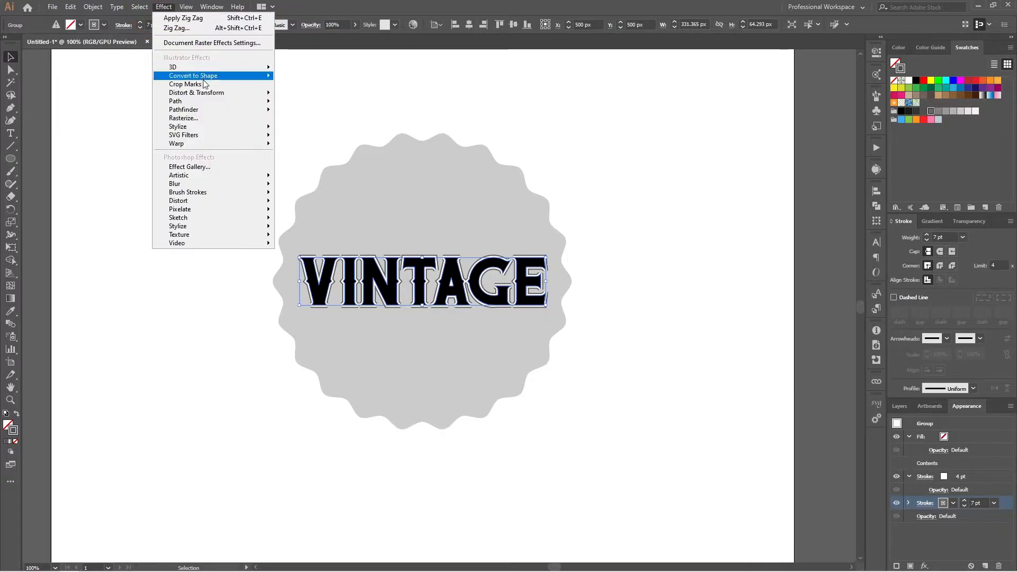
pyautogui.moveTo(206, 93)
pyautogui.click(303, 132)
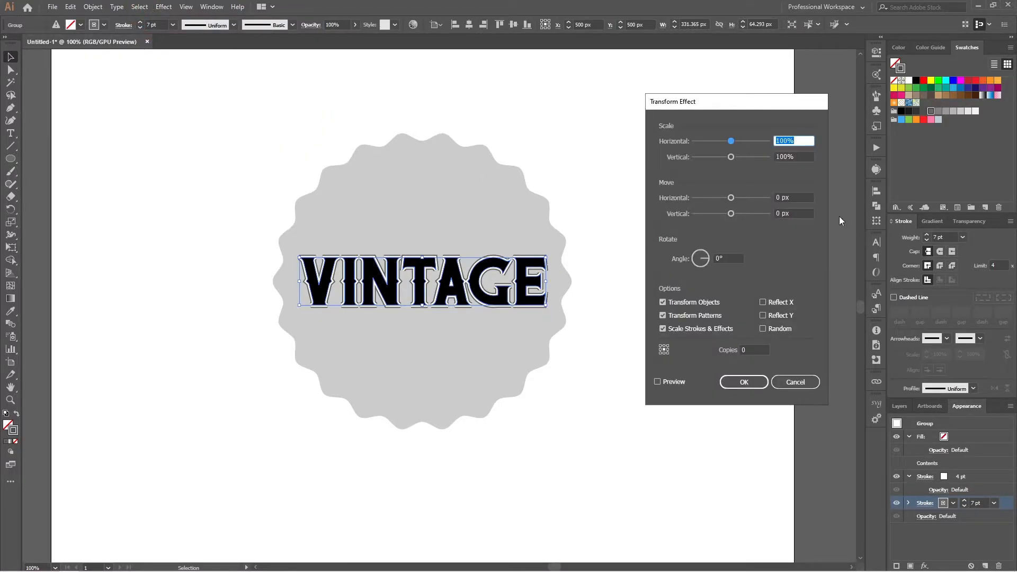
pyautogui.click(675, 381)
pyautogui.click(796, 198)
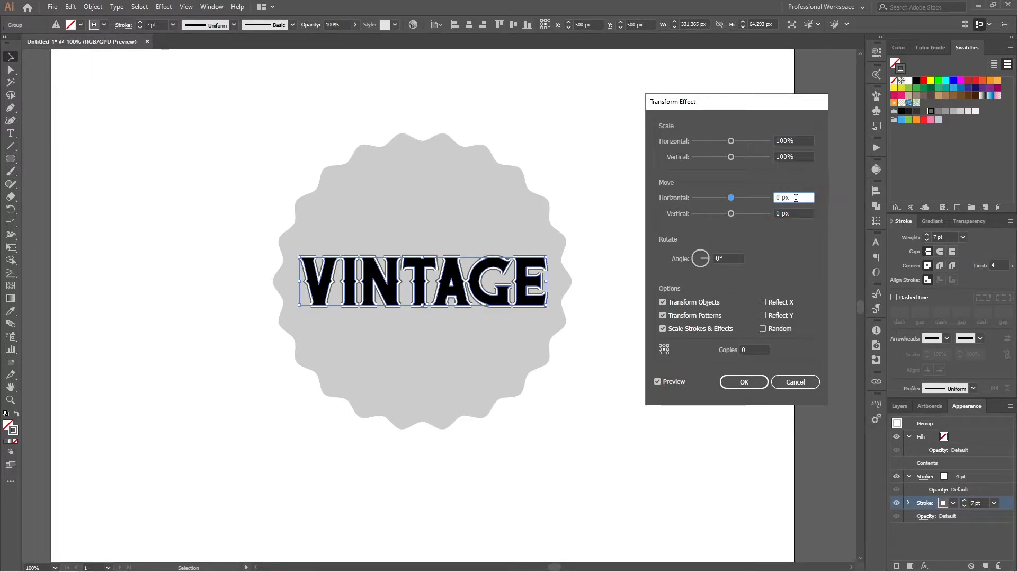
pyautogui.press('Up')
pyautogui.press('Up')
pyautogui.click(793, 214)
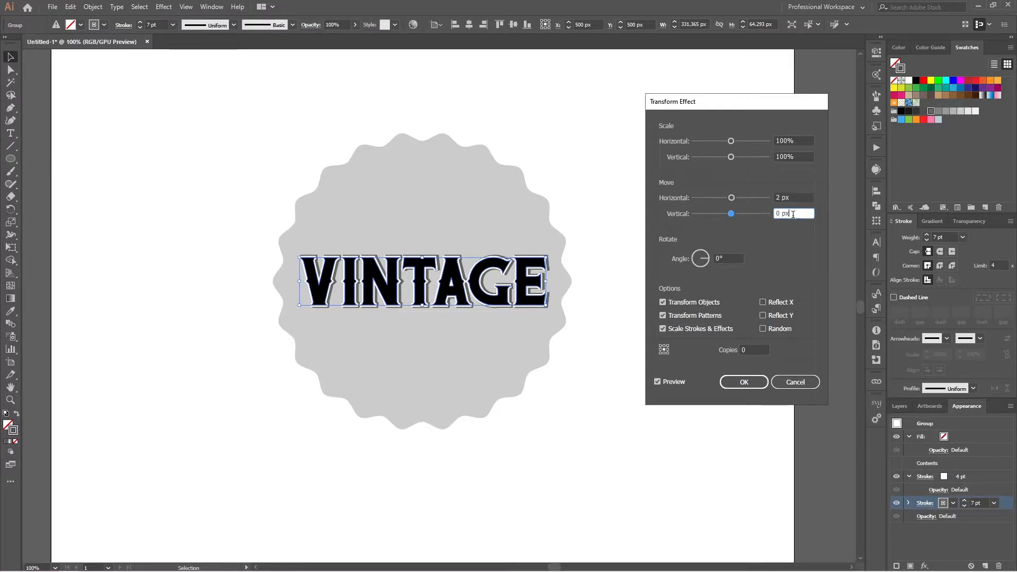
pyautogui.press('Up')
pyautogui.press('Up')
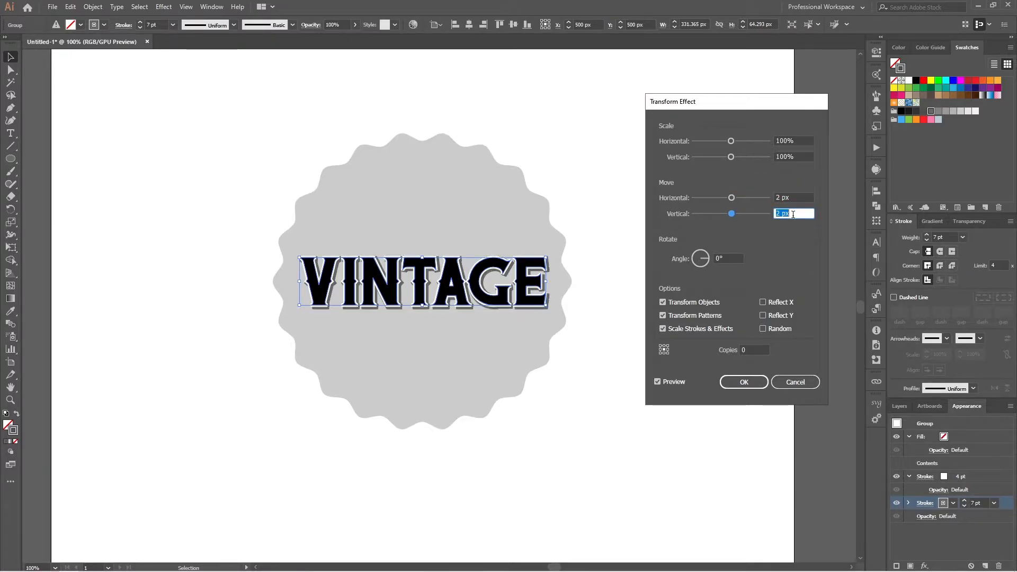
pyautogui.click(755, 387)
pyautogui.click(679, 304)
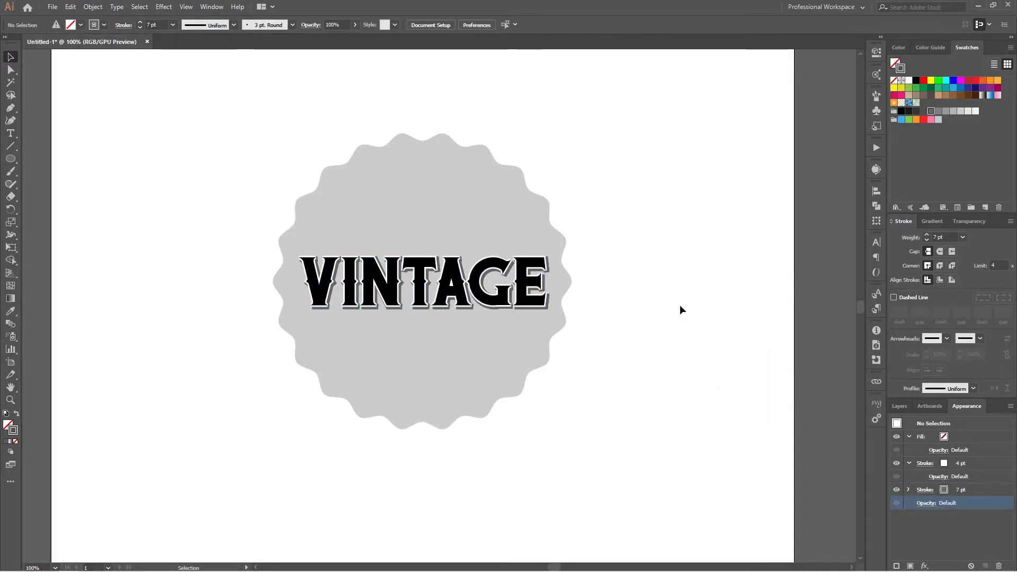
pyautogui.click(523, 308)
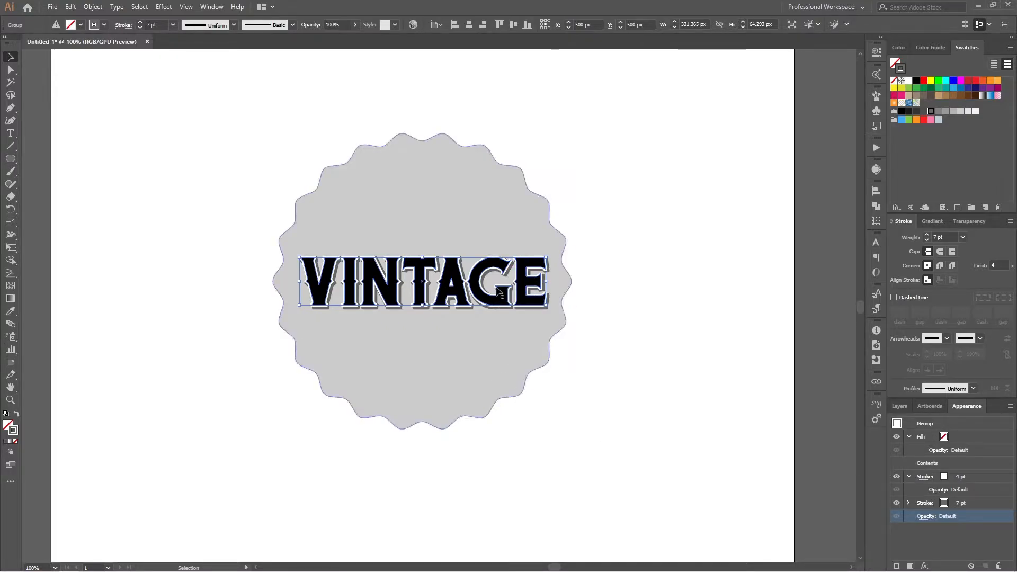
pyautogui.click(602, 285)
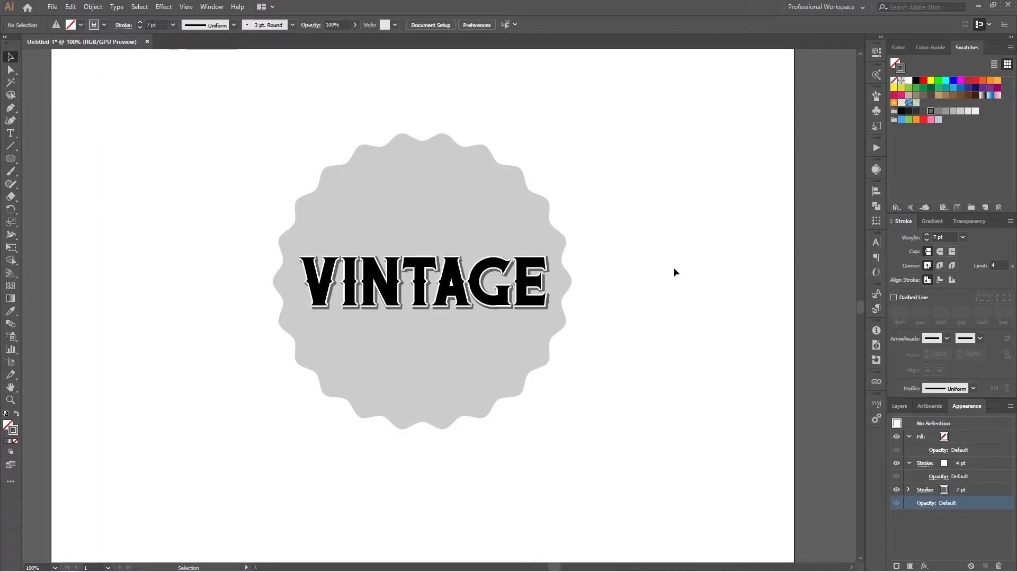
# Draw a circle about 338 px in diameter outward from the middle of the badge and make its stroke white.
pyautogui.press('l')
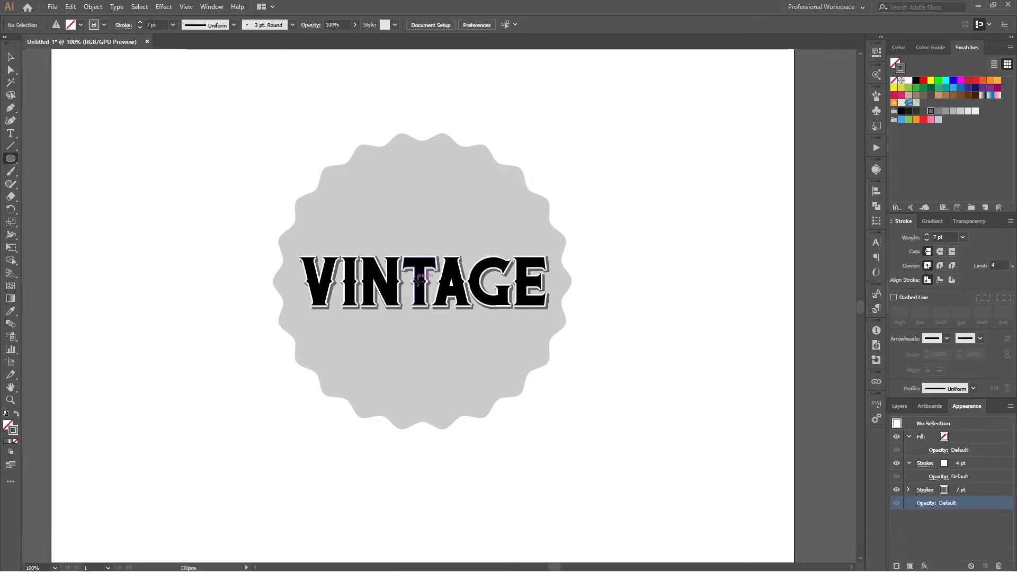
pyautogui.moveTo(420, 281)
pyautogui.mouseDown()
pyautogui.moveTo(447, 334)
pyautogui.moveTo(547, 398)
pyautogui.mouseUp()
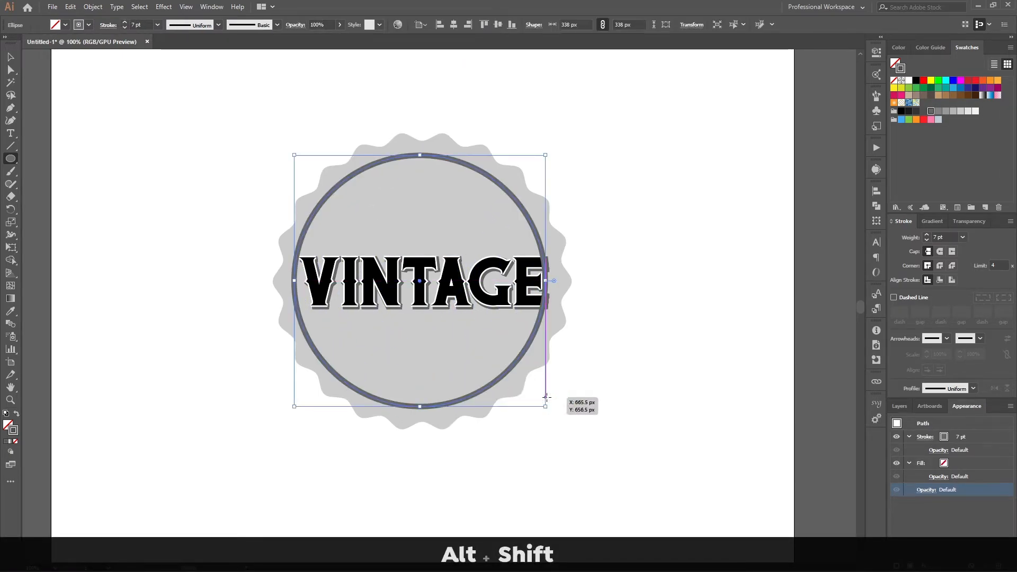
pyautogui.click(908, 80)
pyautogui.press('v')
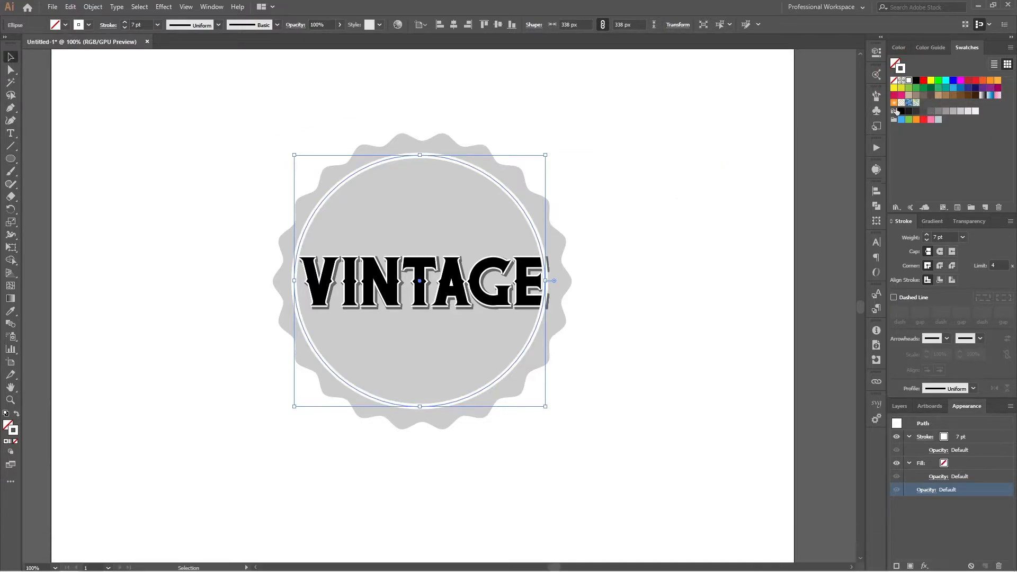
# Set the circle's stroke weight to 5 pt.
pyautogui.click(951, 238)
pyautogui.press('Down')
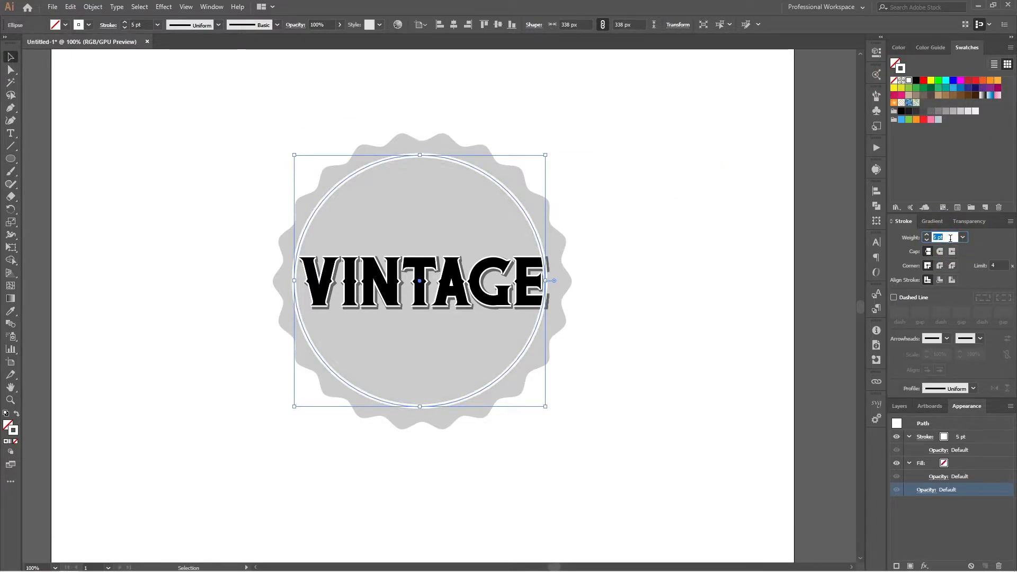
pyautogui.click(699, 211)
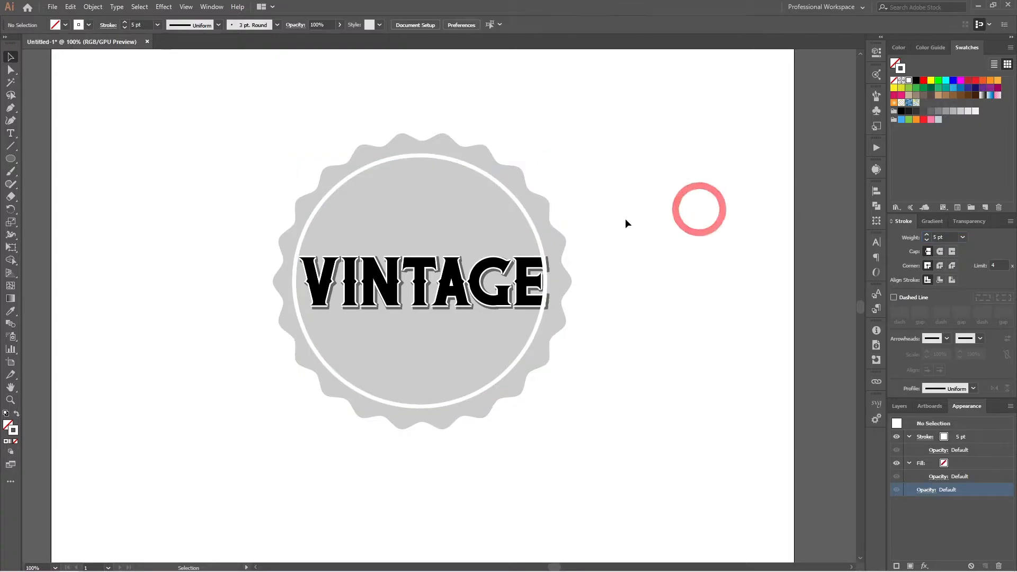
# Bring the VINTAGE lettering to the front, above the white circle.
pyautogui.click(538, 281)
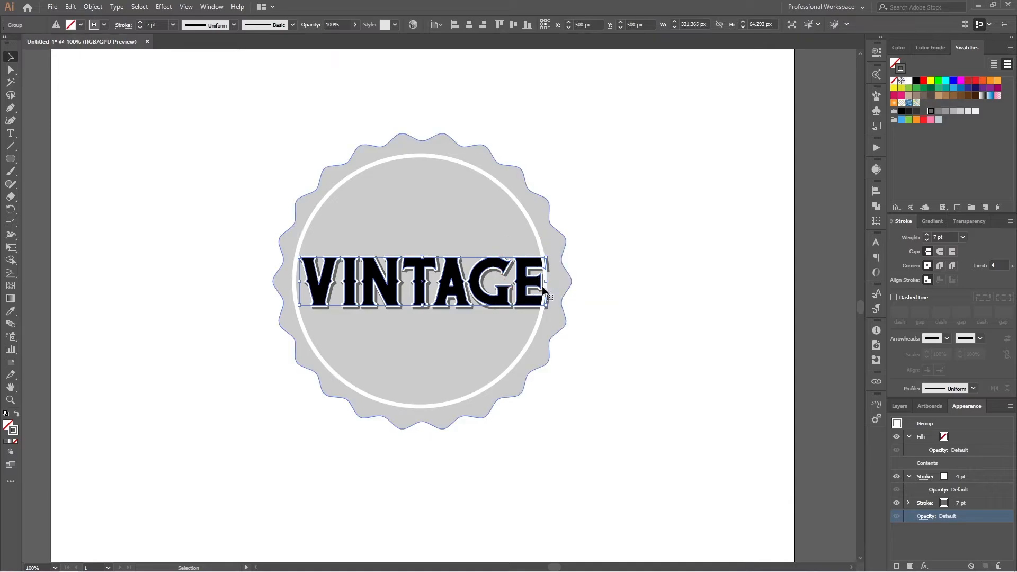
pyautogui.hotkey('ctrl', 'shift', ']')
pyautogui.hotkey('ctrl', 'shift', ']')
pyautogui.hotkey('ctrl', 'shift', ']')
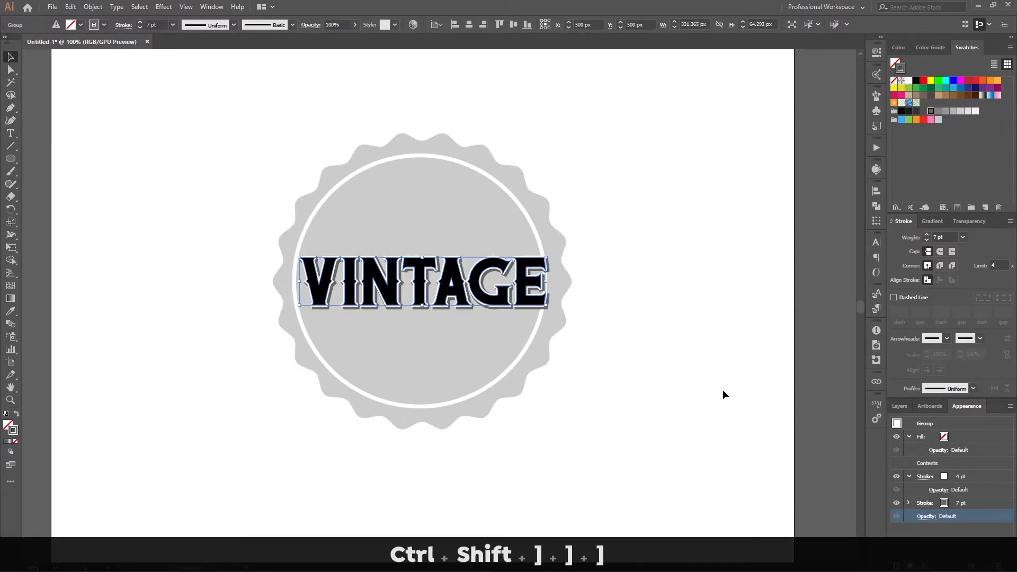
pyautogui.click(720, 365)
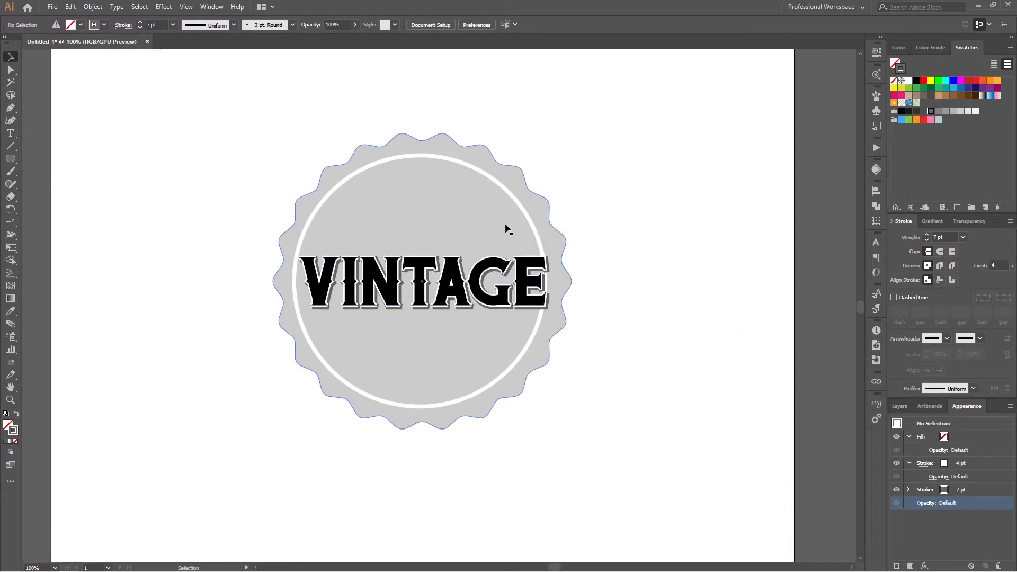
pyautogui.click(532, 226)
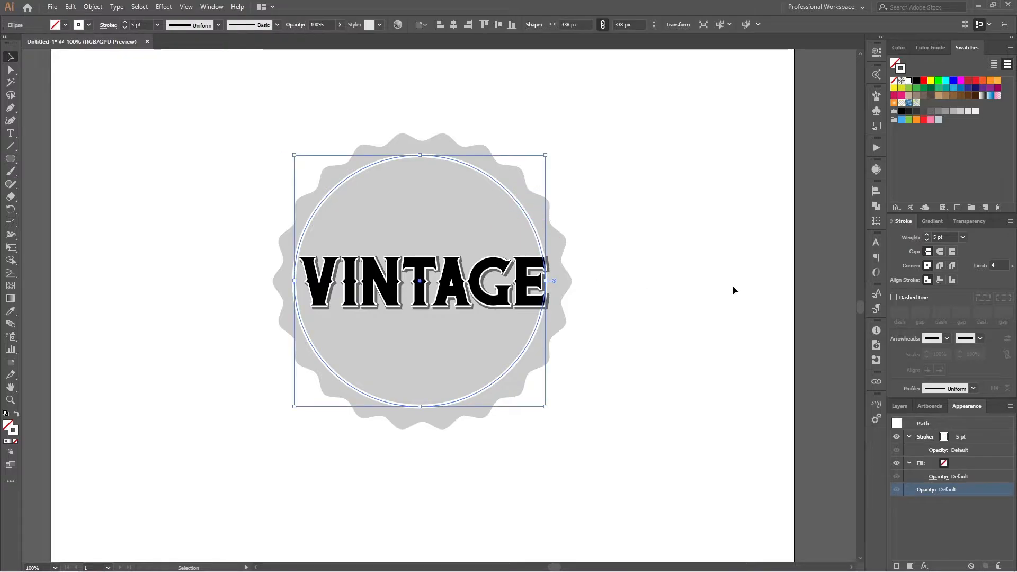
pyautogui.click(730, 286)
pyautogui.click(537, 234)
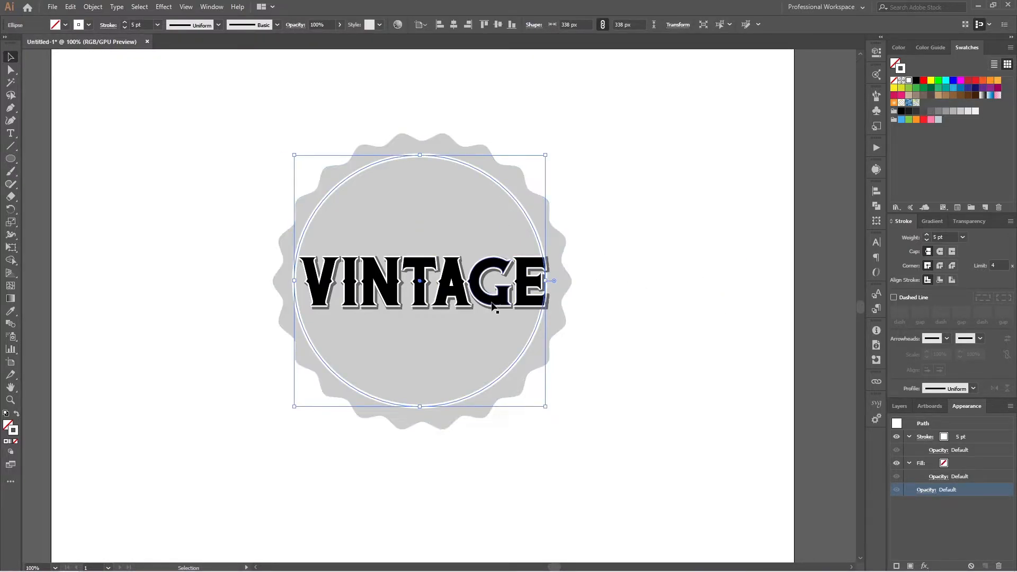
pyautogui.click(627, 286)
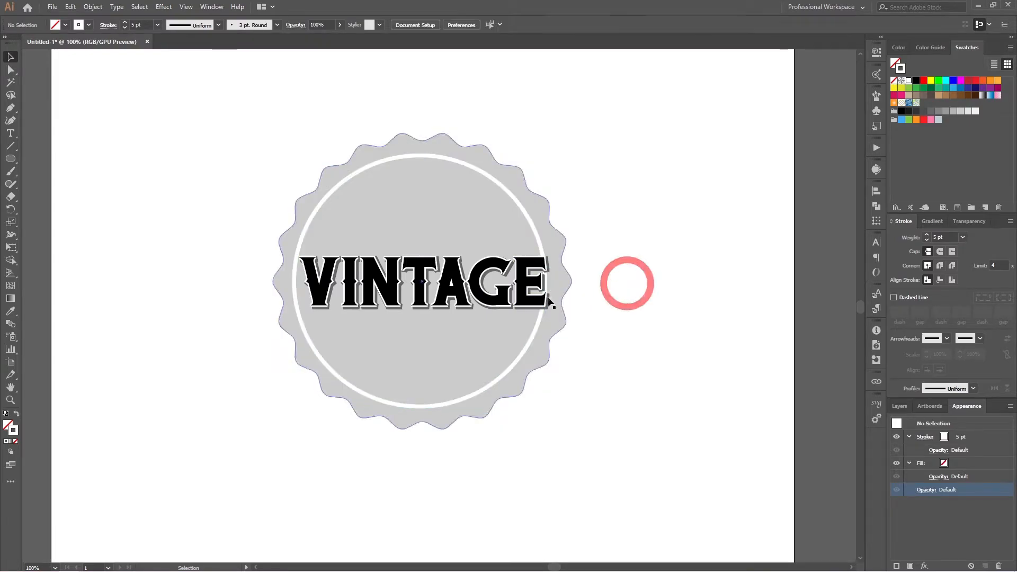
# Scale the VINTAGE lettering down proportionally about its centre so it fits inside the white circle.
pyautogui.click(551, 293)
pyautogui.moveTo(547, 282); pyautogui.dragTo(530, 284)
pyautogui.click(635, 282)
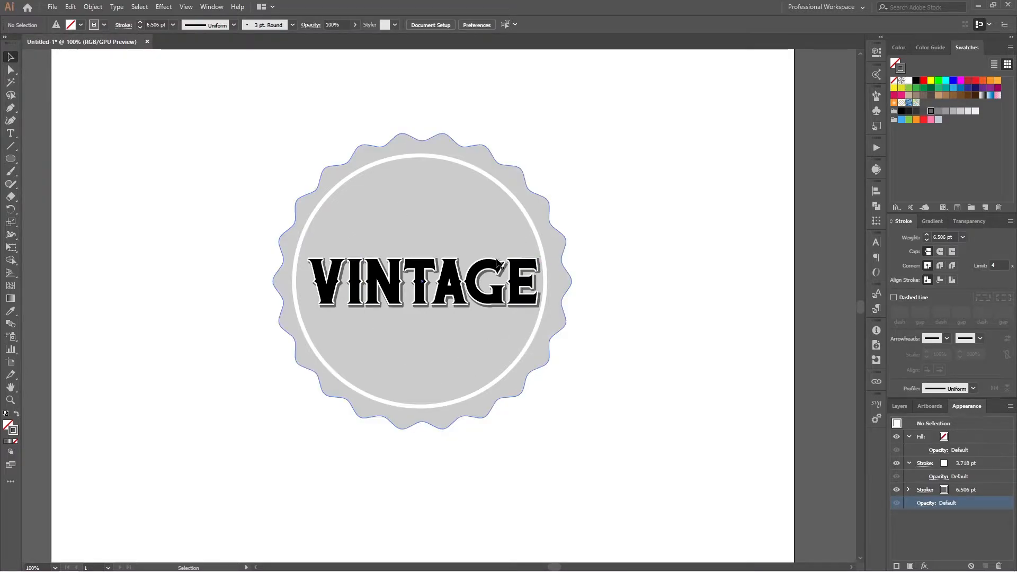
# Duplicate the white circle in place and scale the copy down proportionally about its centre to about 267 px in diameter.
pyautogui.click(525, 213)
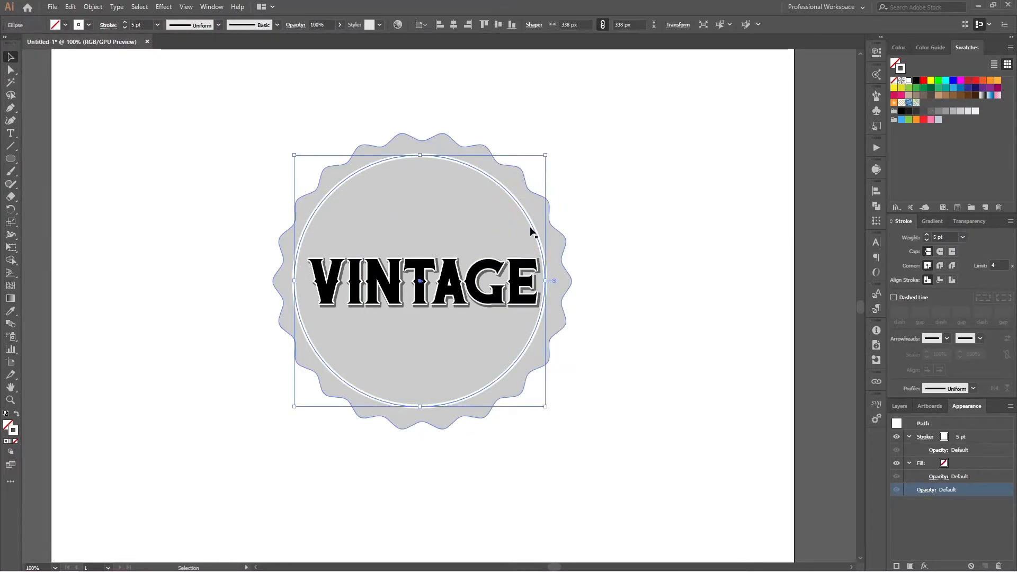
pyautogui.hotkey('ctrl', 'c')
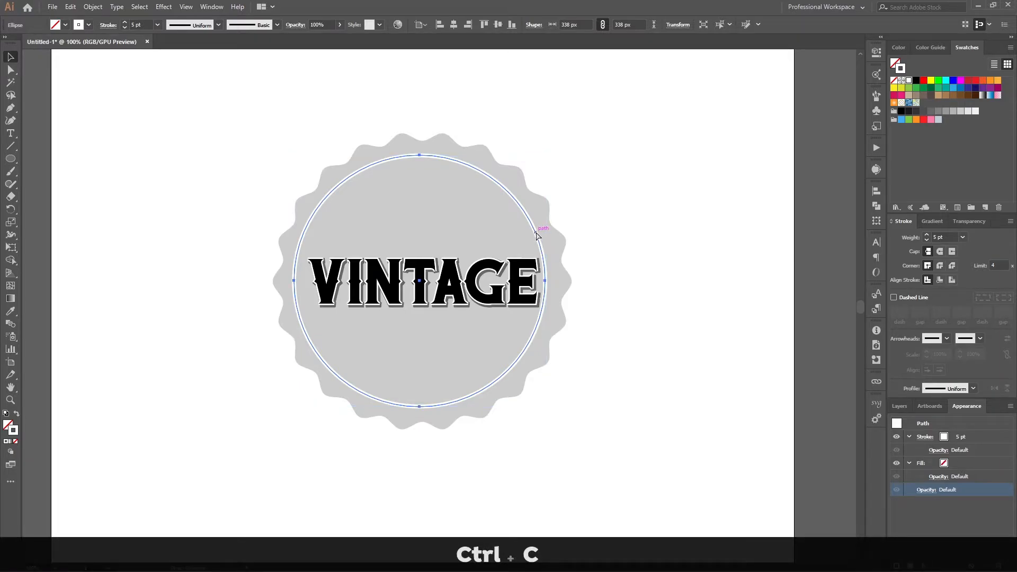
pyautogui.hotkey('ctrl', 'f')
pyautogui.moveTo(547, 155); pyautogui.dragTo(523, 194)
pyautogui.click(619, 198)
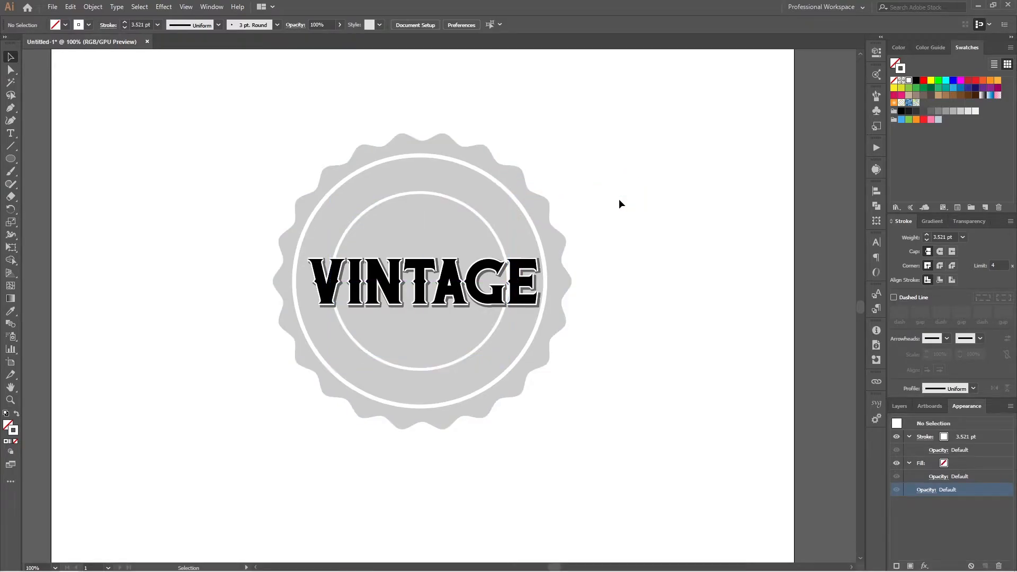
pyautogui.click(497, 238)
pyautogui.moveTo(508, 193); pyautogui.dragTo(519, 181)
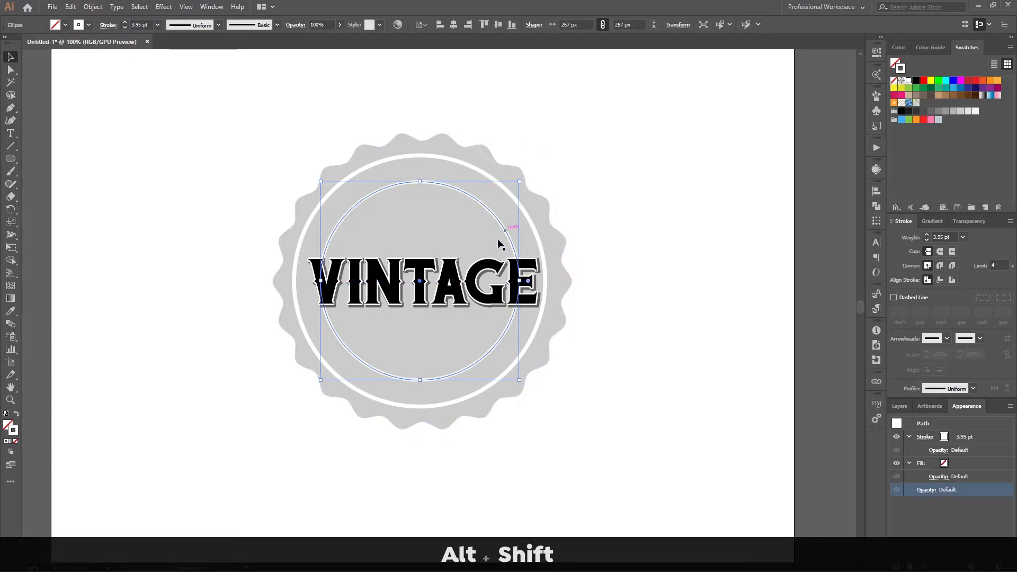
# Cut the smaller circle at its two horizontal anchor points with the Scissors tool, splitting it into upper and lower halves.
pyautogui.press('c')
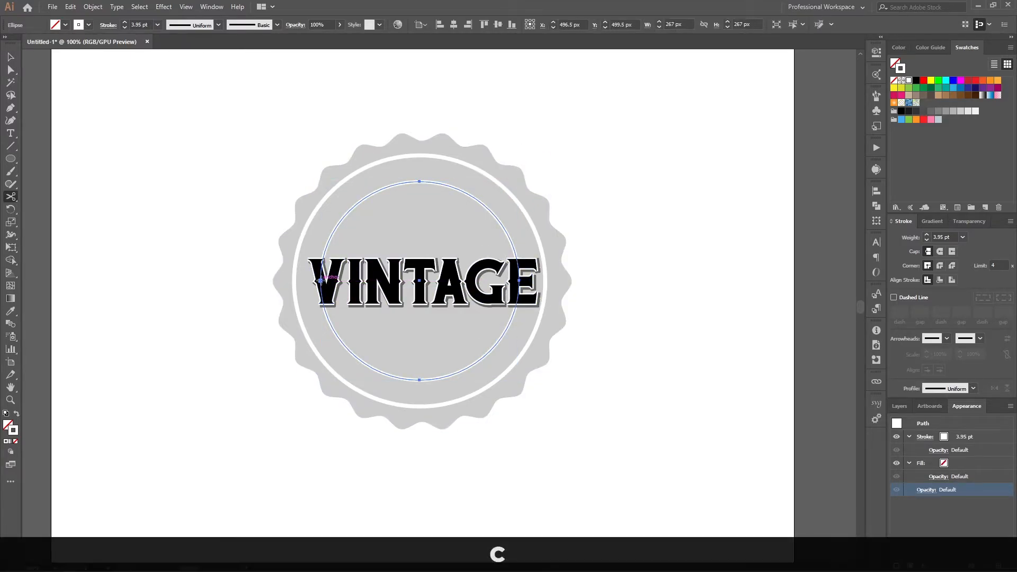
pyautogui.click(321, 280)
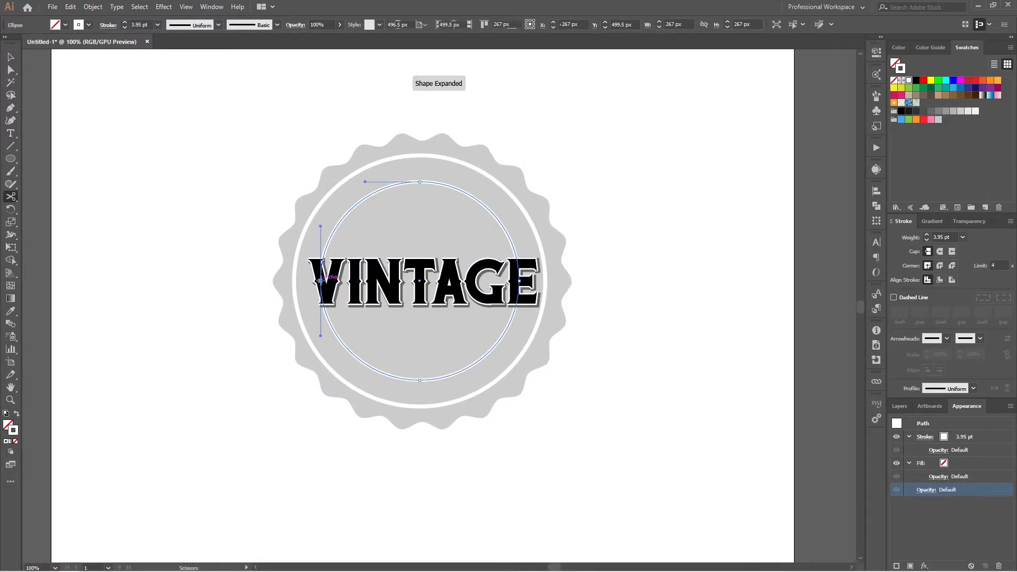
pyautogui.click(521, 281)
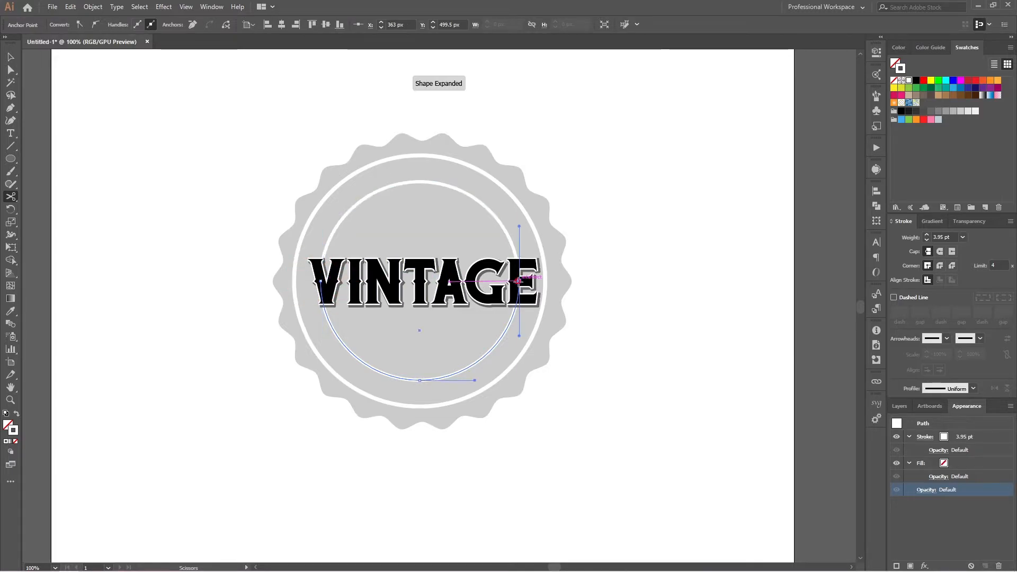
pyautogui.press('v')
pyautogui.click(619, 269)
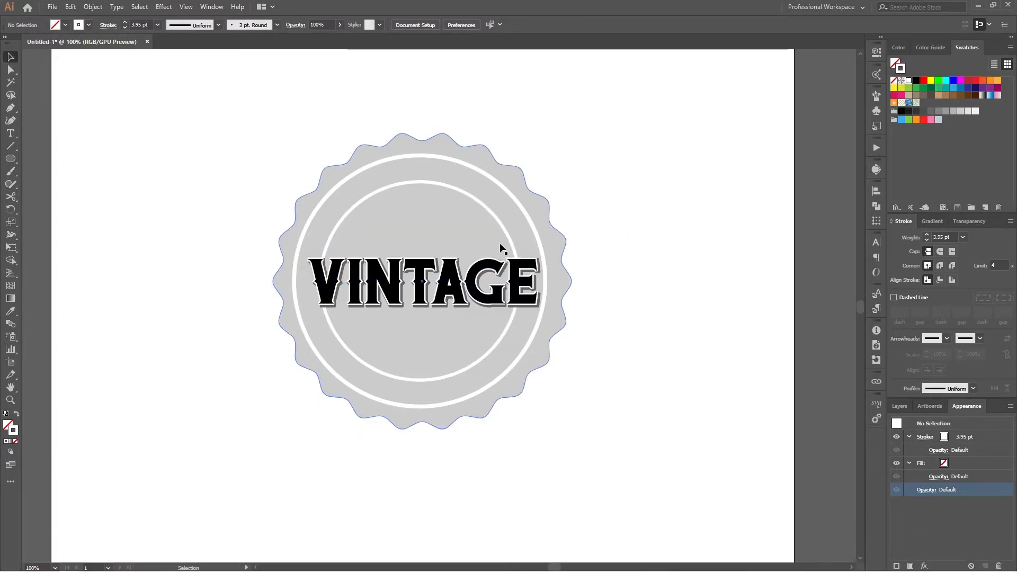
# Turn the upper half-circle into a type path with the Type tool.
pyautogui.click(507, 237)
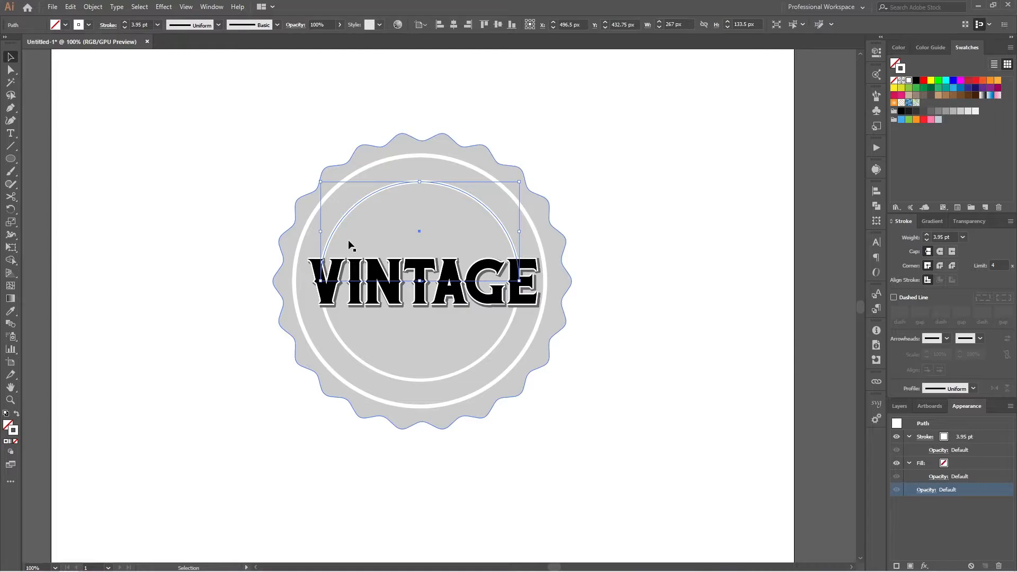
pyautogui.press('t')
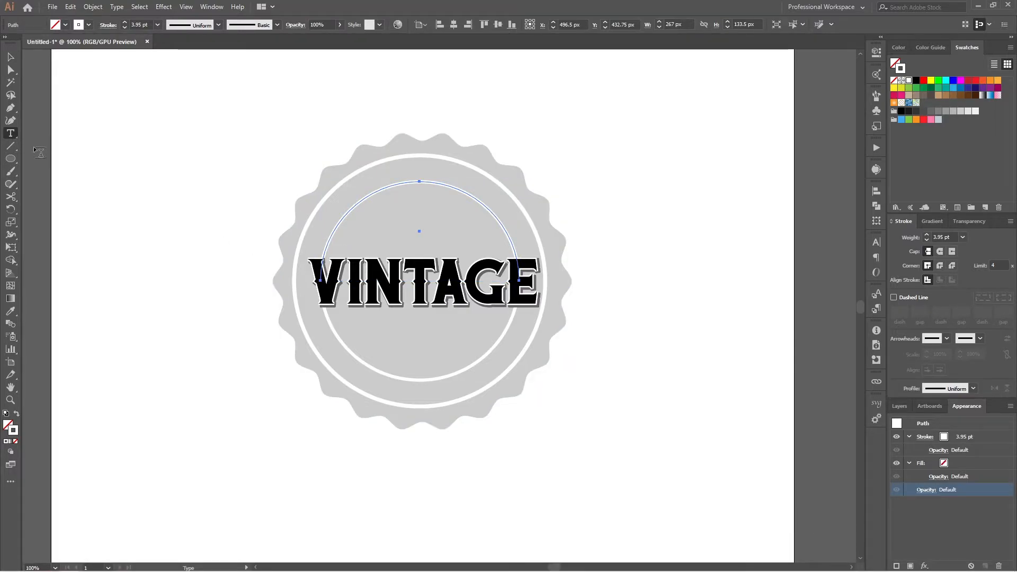
pyautogui.click(327, 244)
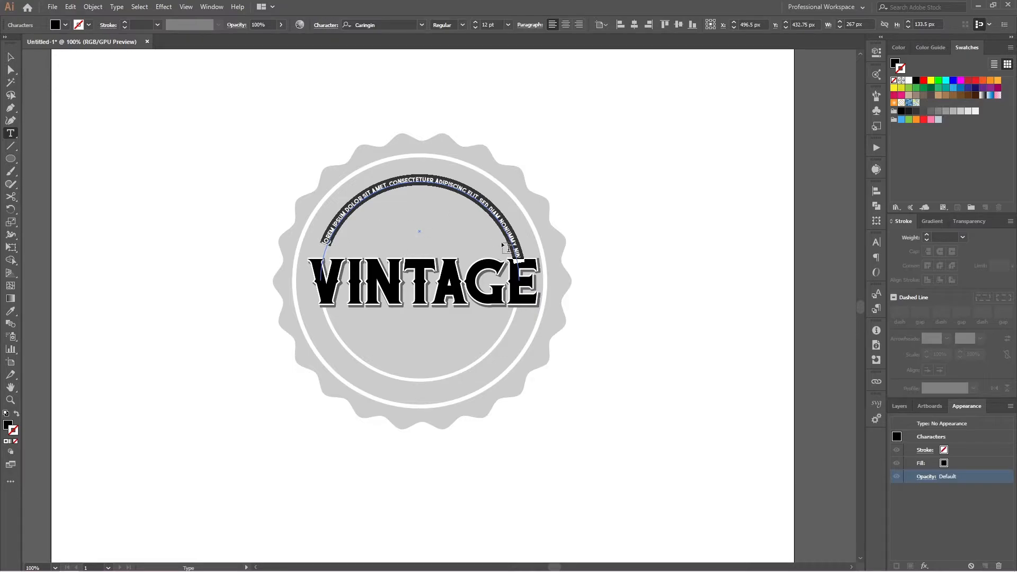
pyautogui.write('TECH T')
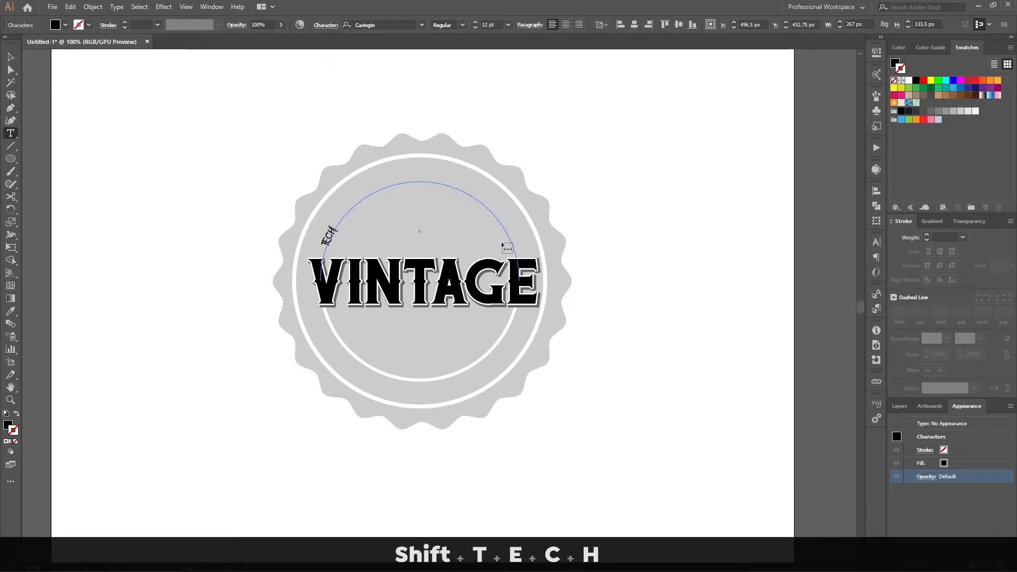
pyautogui.press('BackSpace')
pyautogui.press('BackSpace')
pyautogui.press('BackSpace')
pyautogui.press('BackSpace')
pyautogui.press('BackSpace')
pyautogui.press('BackSpace')
# Enter TECH TD as the text along the upper arc.
pyautogui.write('TECHT')
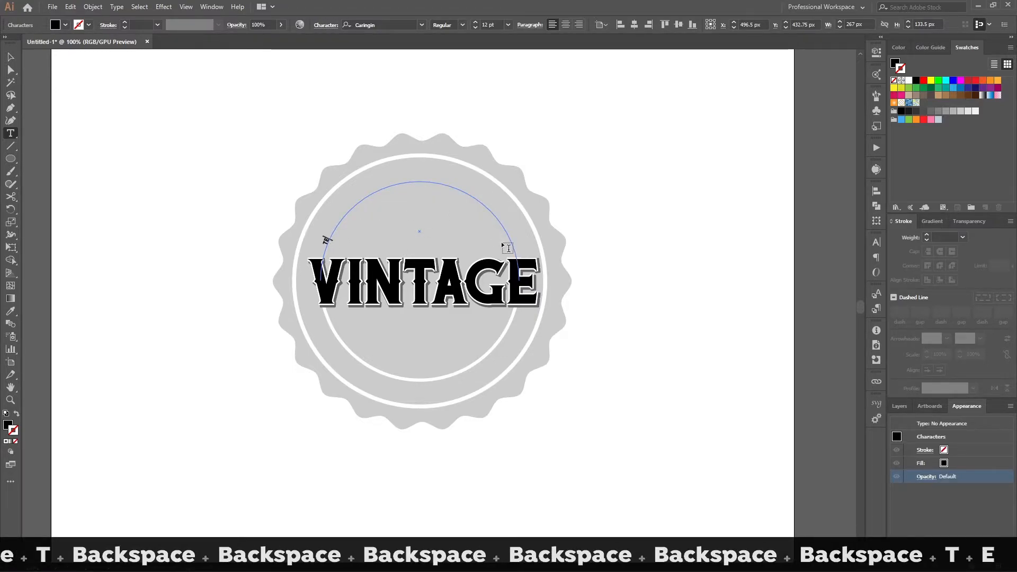
pyautogui.press('BackSpace')
pyautogui.write('TD')
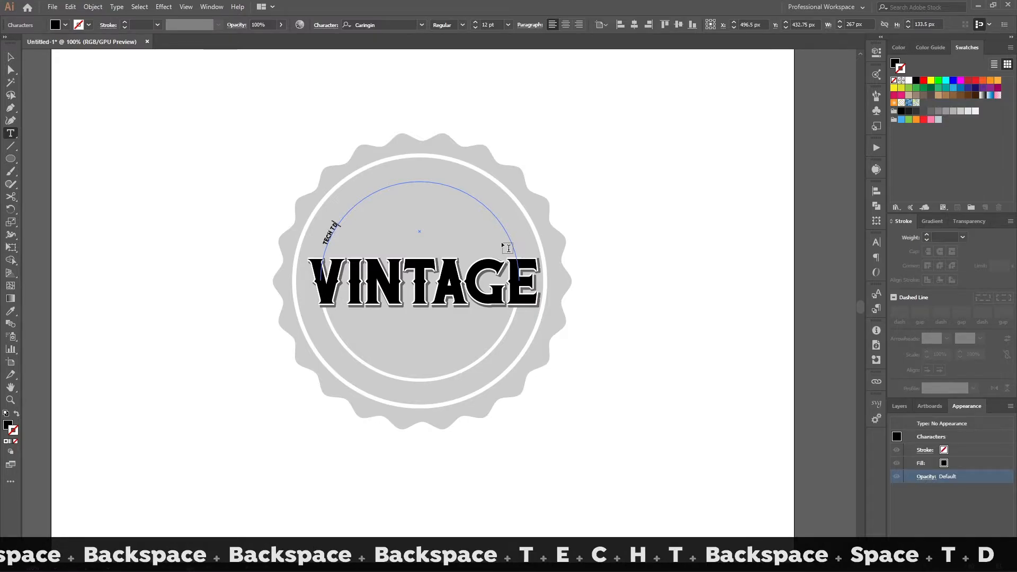
pyautogui.write(' YOUTU')
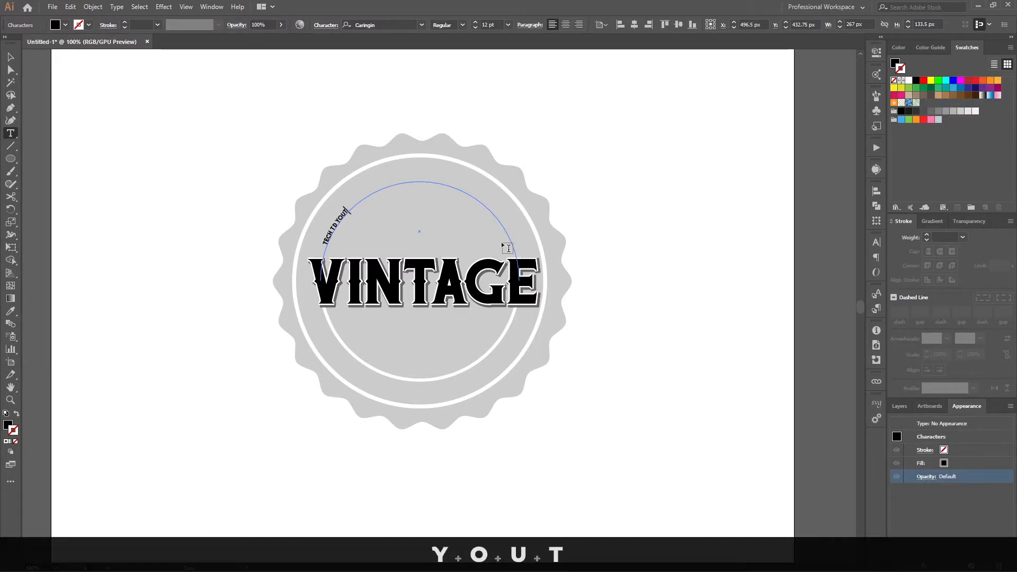
pyautogui.press('BackSpace')
pyautogui.press('BackSpace')
pyautogui.press('BackSpace')
pyautogui.press('BackSpace')
pyautogui.press('BackSpace')
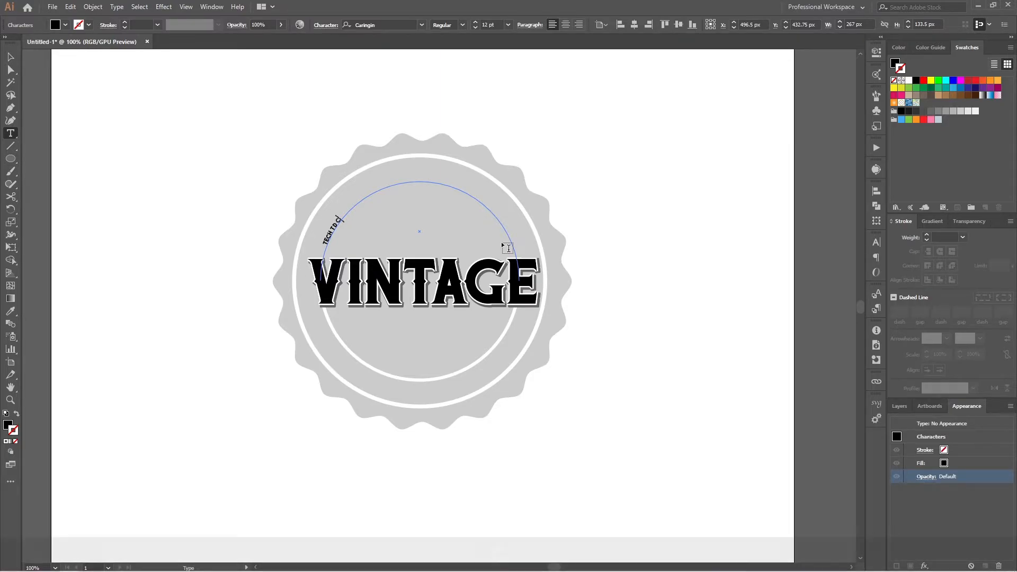
# Append CHANNEL to the upper arc's text so it reads TECH TD CHANNEL, and finish text editing.
pyautogui.write('CHANNEL')
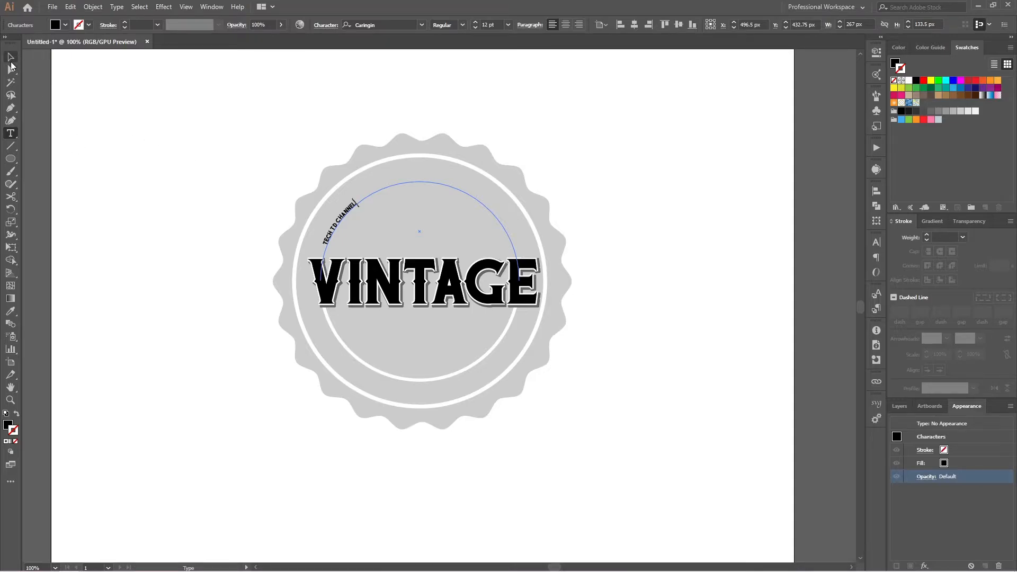
pyautogui.click(11, 63)
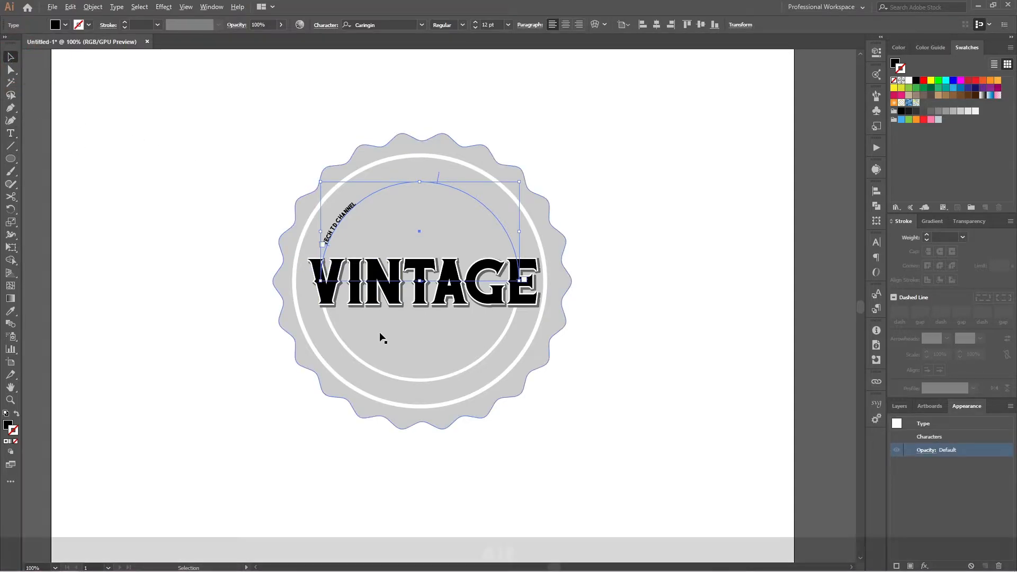
# Move the path text's start bracket to the lower left end of the upper arc and centre-align the text.
pyautogui.scroll(5, 379, 336)
pyautogui.moveTo(116, 200); pyautogui.dragTo(517, 380)
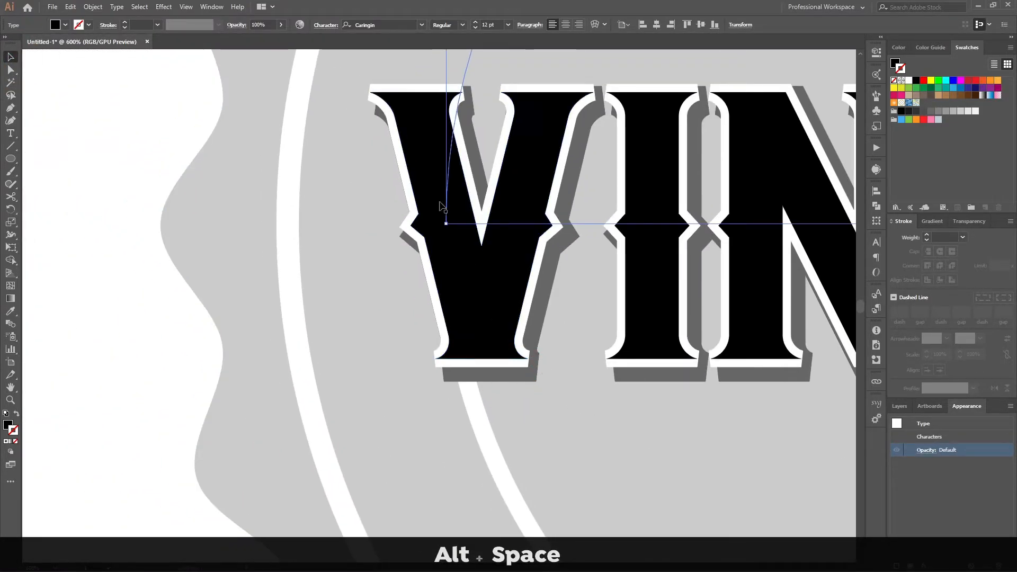
pyautogui.moveTo(481, 169); pyautogui.dragTo(441, 418)
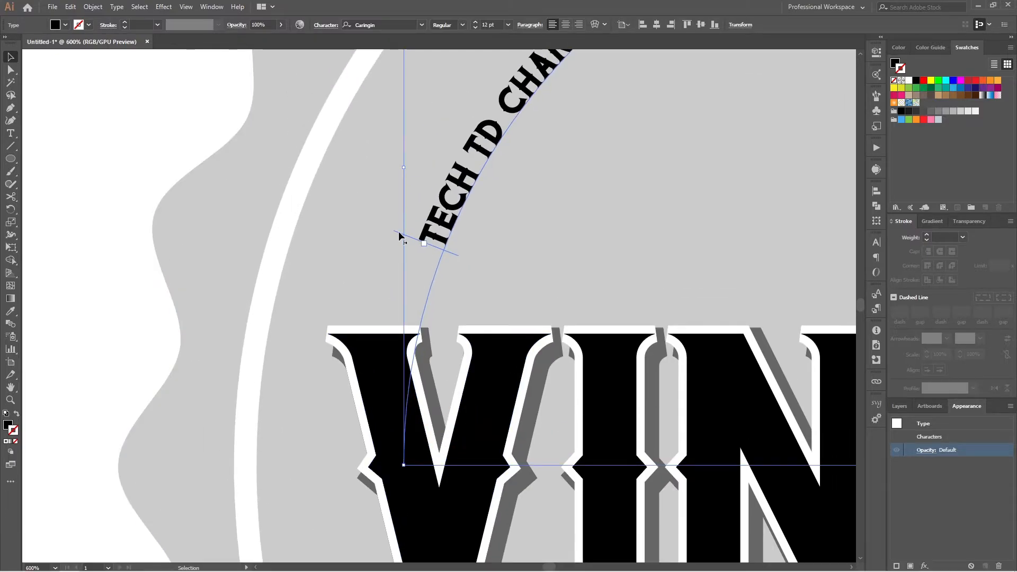
pyautogui.moveTo(402, 234); pyautogui.dragTo(345, 484)
pyautogui.scroll(-3, 345, 483)
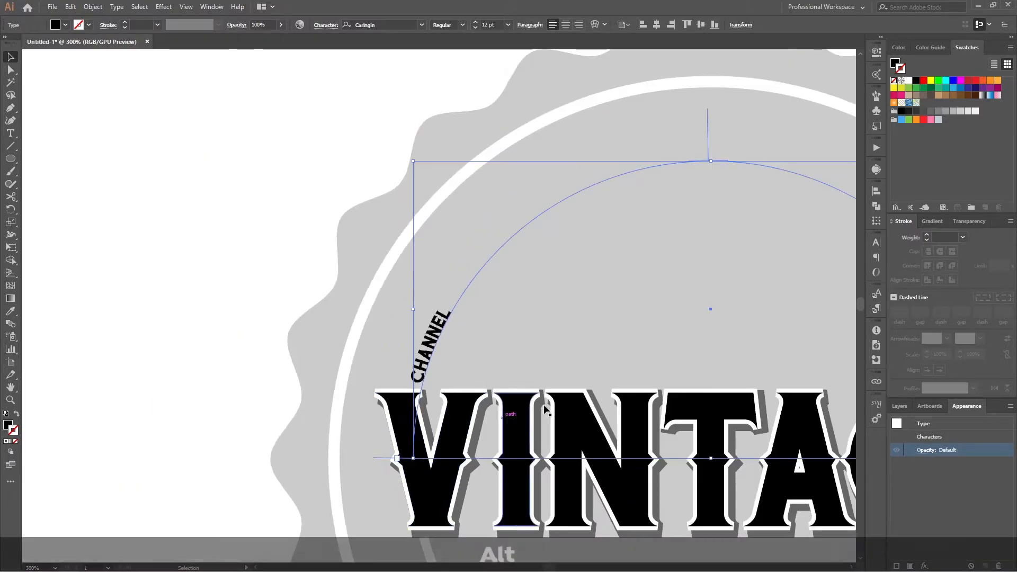
pyautogui.moveTo(542, 397); pyautogui.dragTo(197, 217)
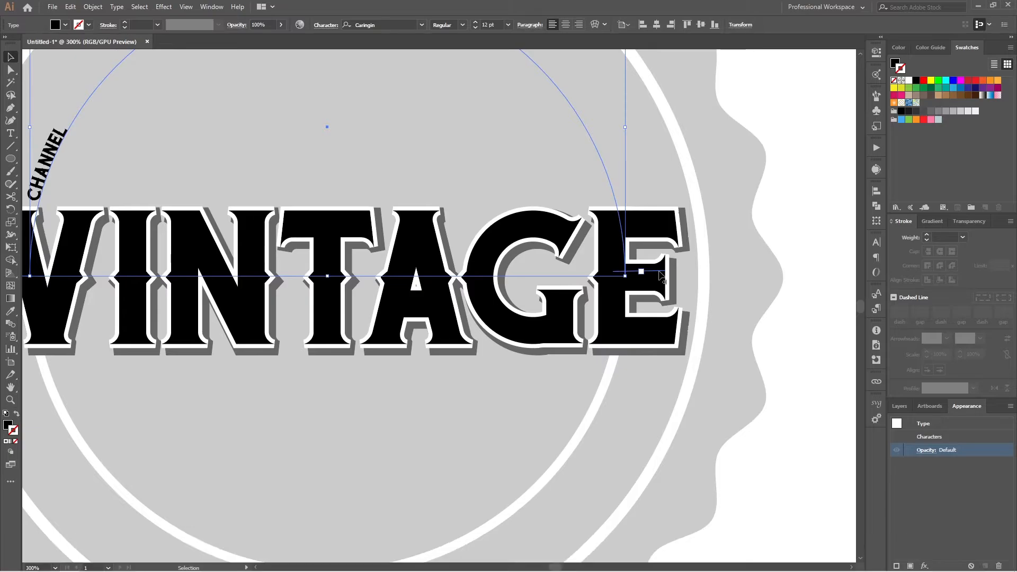
pyautogui.scroll(-1, 620, 309)
pyautogui.scroll(-1, 621, 308)
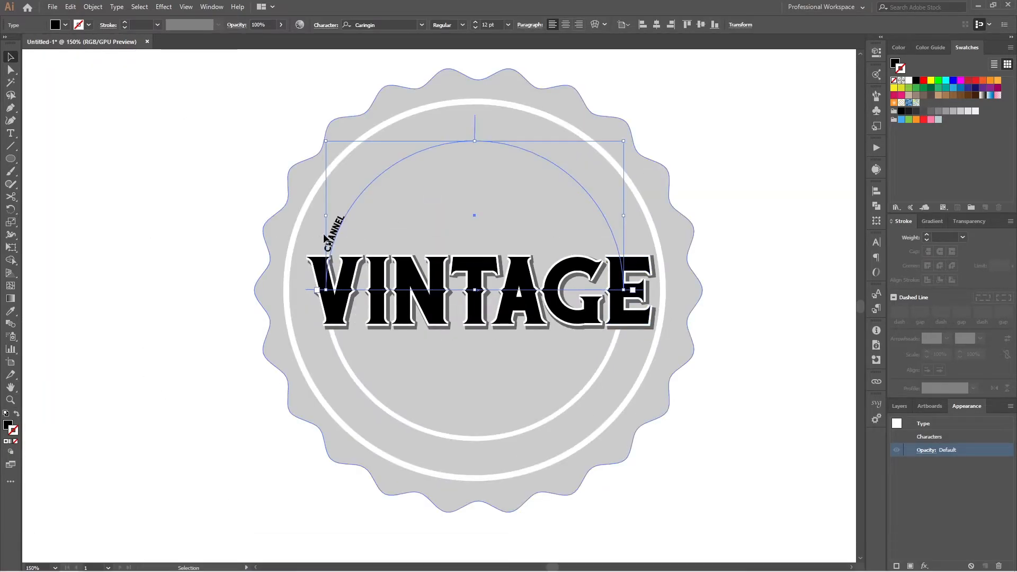
pyautogui.click(567, 25)
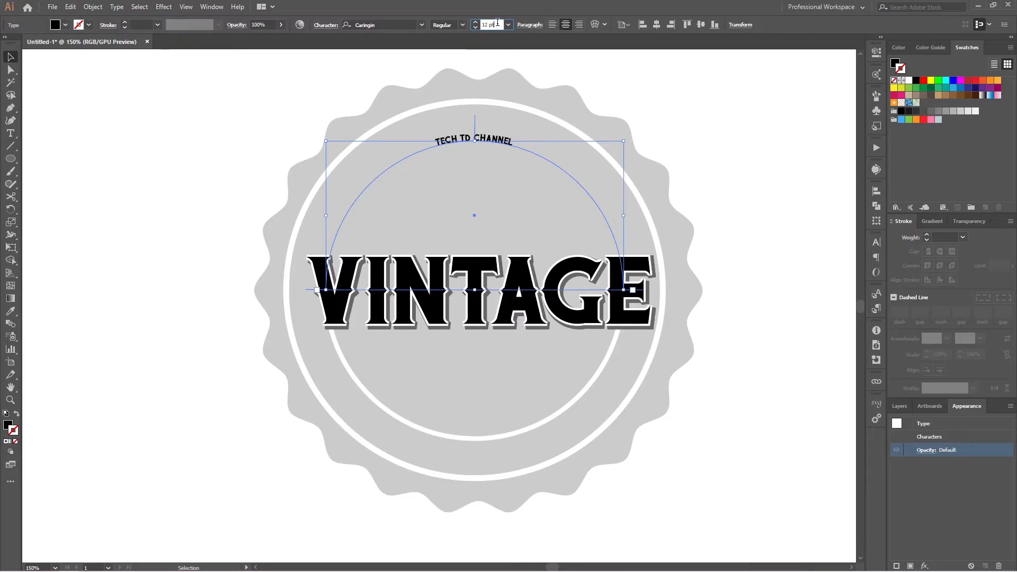
# Enlarge the TECH TD CHANNEL text to 60 pt and widen its letter spacing.
pyautogui.scroll(20, 497, 23)
pyautogui.scroll(20, 498, 22)
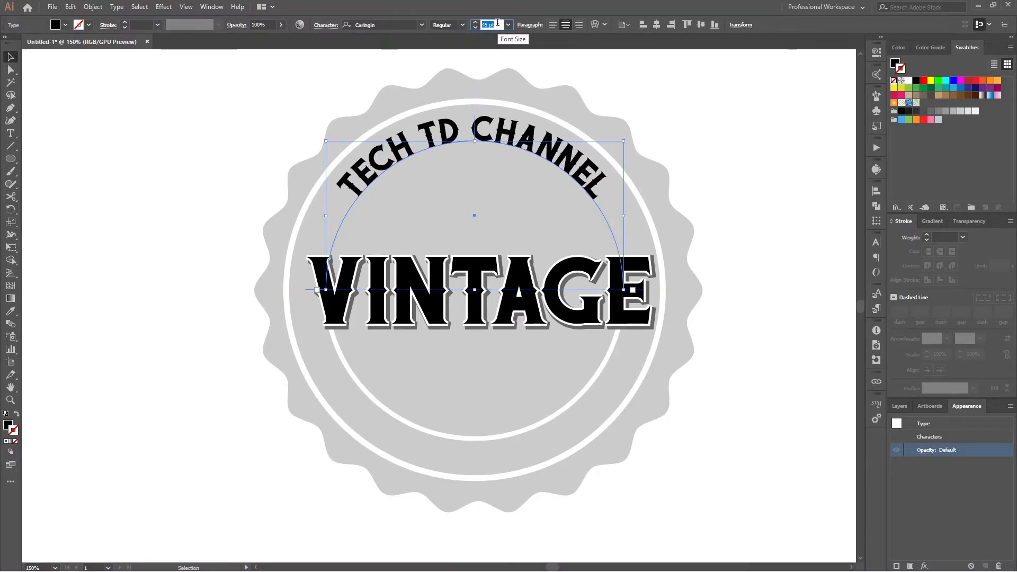
pyautogui.scroll(2, 497, 23)
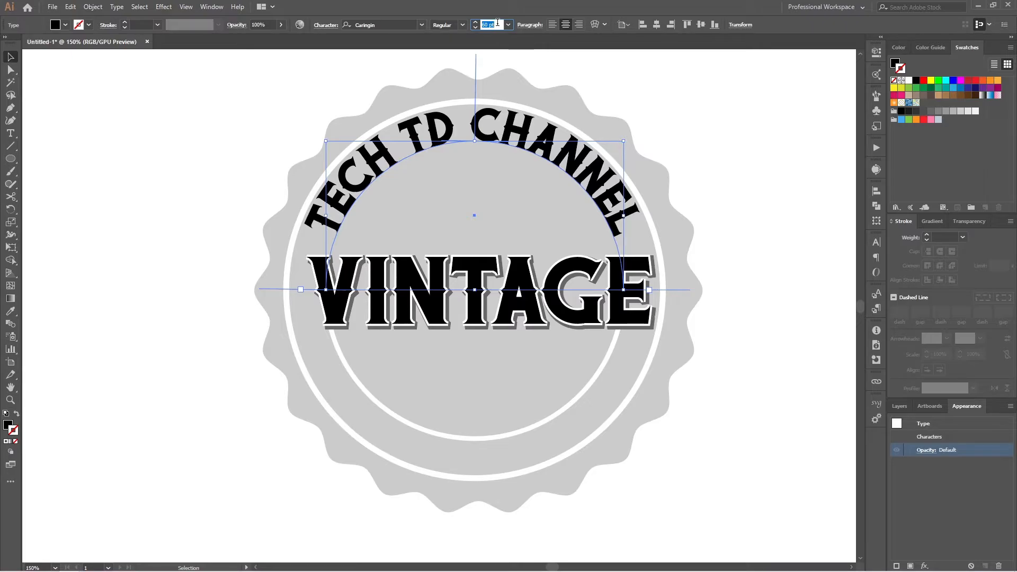
pyautogui.hotkey('alt', 'Right')
pyautogui.hotkey('alt', 'Right')
pyautogui.press('Return')
pyautogui.click(554, 164)
pyautogui.hotkey('alt', 'Right')
pyautogui.hotkey('alt', 'Right')
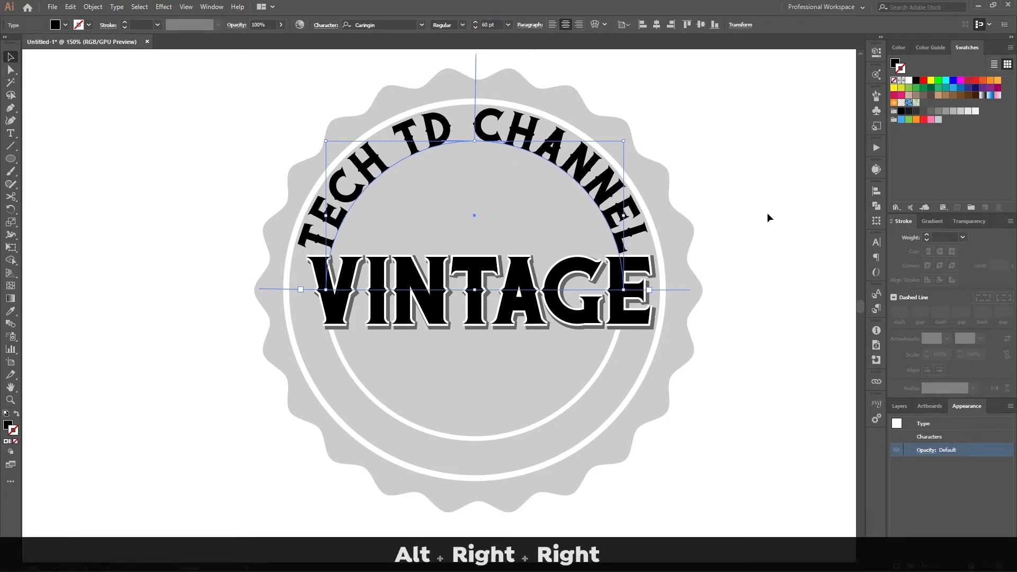
# Set the font size of the TECH TD CHANNEL text to 52 pt so it fits inside the outer white circle.
pyautogui.scroll(-12, 498, 24)
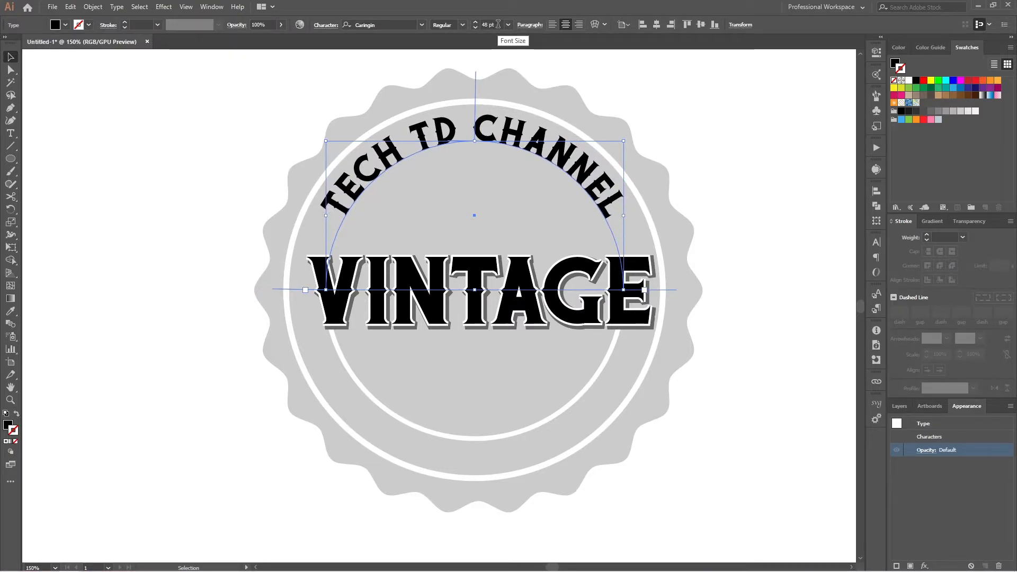
pyautogui.scroll(-1, 498, 24)
pyautogui.click(759, 197)
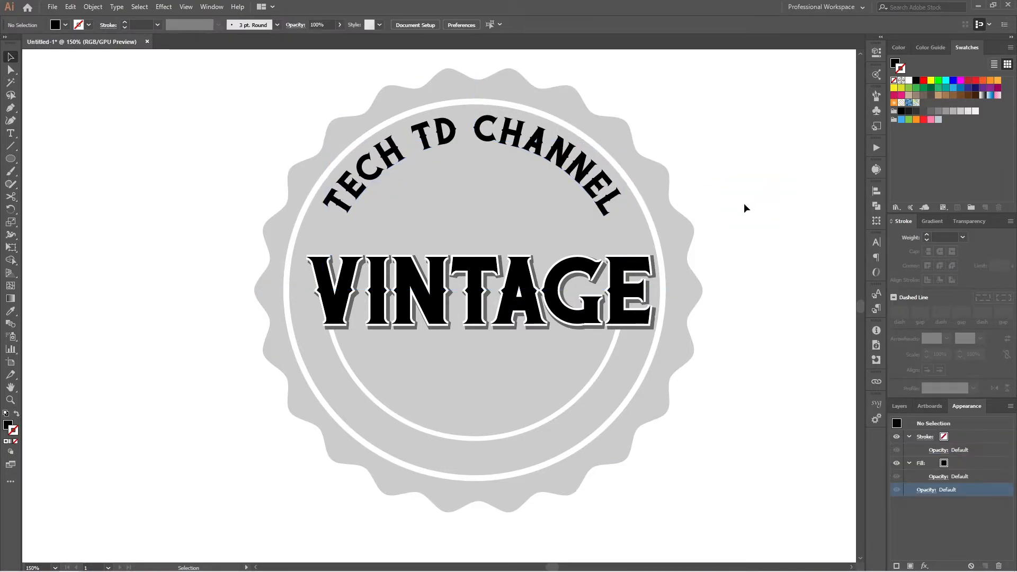
pyautogui.click(517, 133)
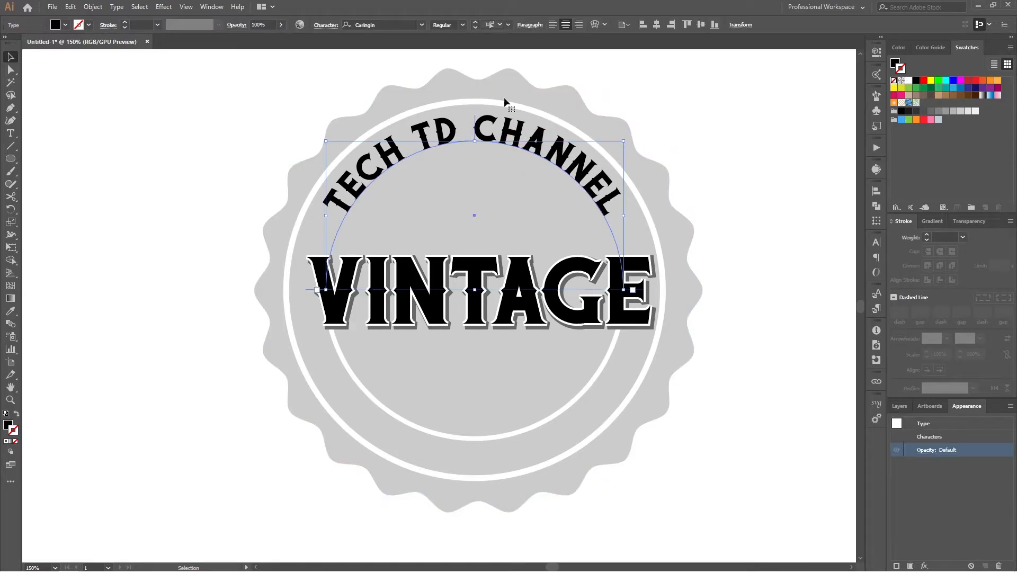
pyautogui.scroll(4, 494, 24)
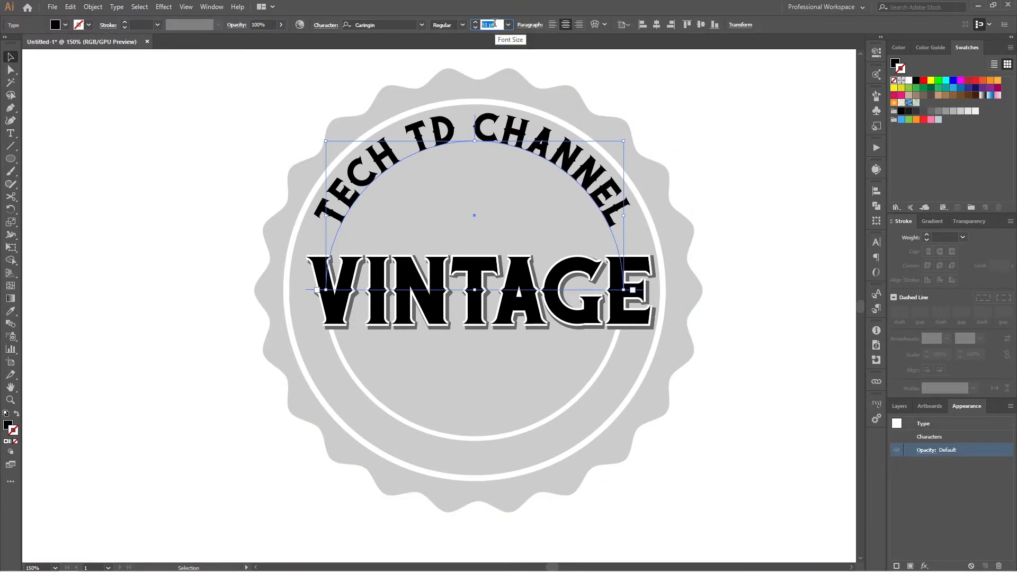
pyautogui.scroll(2, 494, 23)
pyautogui.click(730, 227)
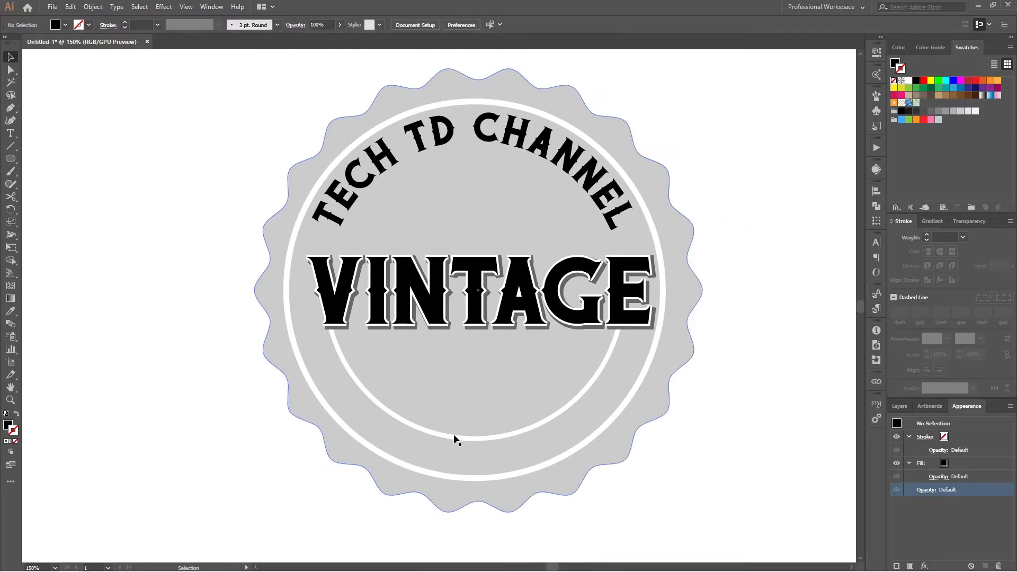
# Add BANGLA TUTORIAL as path text on the lower arc and move its bracket to the arc's upper right end.
pyautogui.press('t')
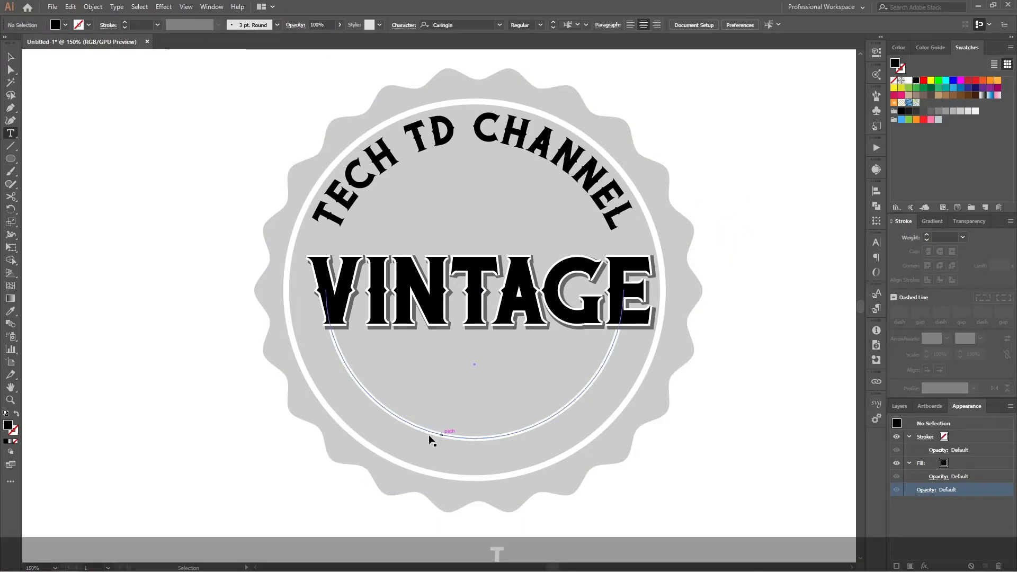
pyautogui.click(461, 439)
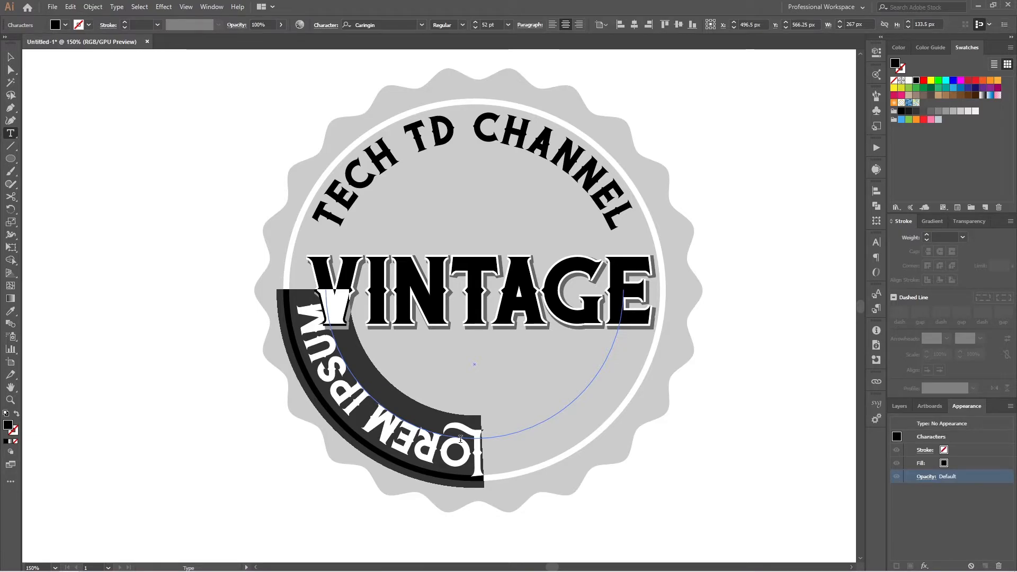
pyautogui.write('BANGLA')
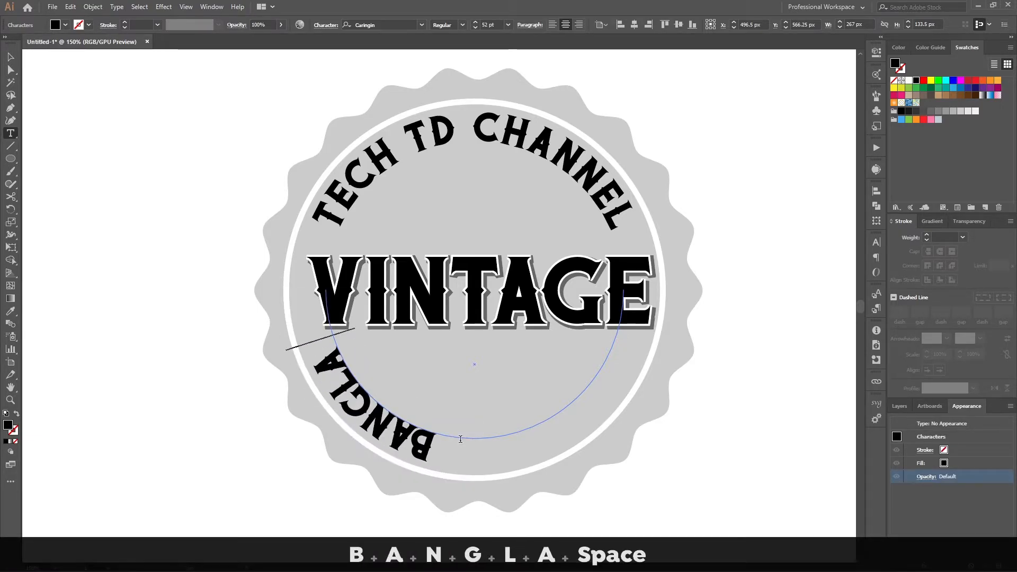
pyautogui.write(' TUTORIAL')
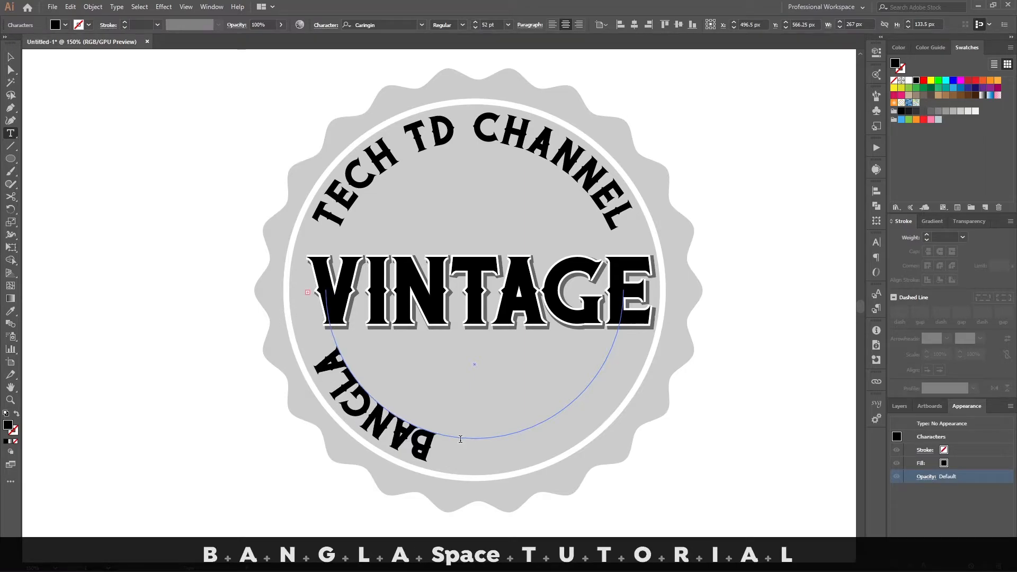
pyautogui.click(11, 56)
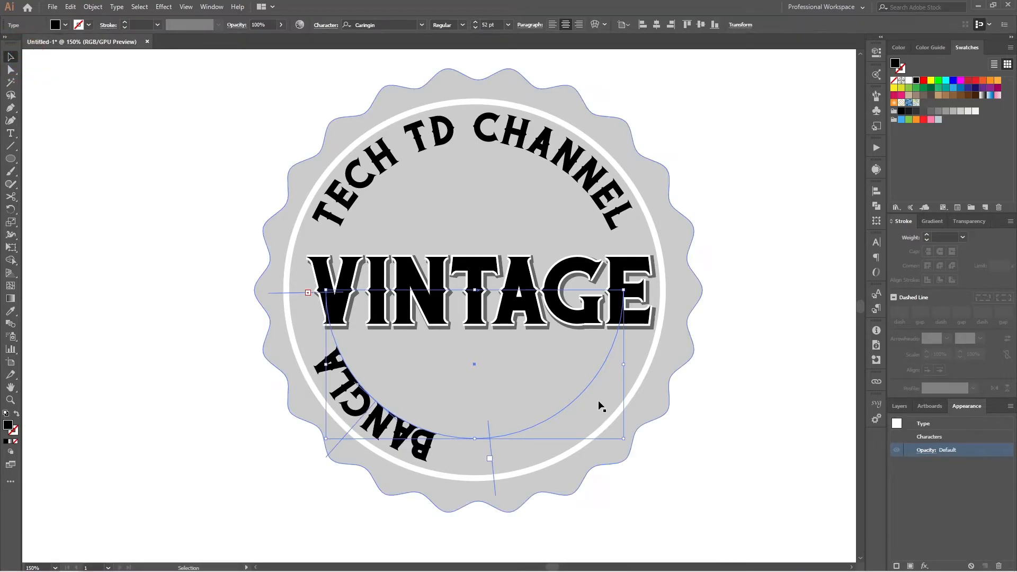
pyautogui.moveTo(493, 475); pyautogui.dragTo(657, 276)
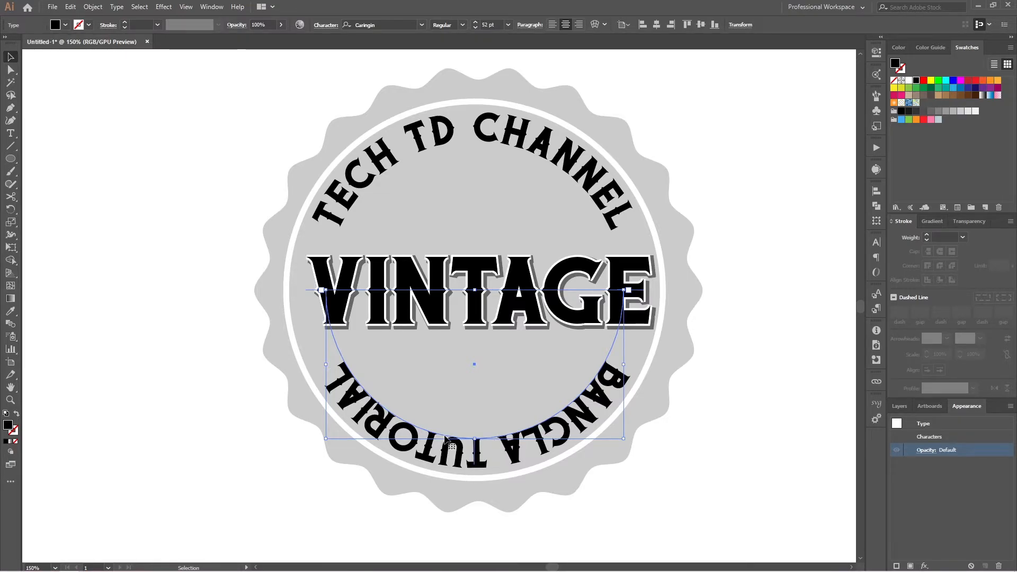
# Flip the BANGLA TUTORIAL path text and align it to the path by Ascender, keeping the Rainbow effect.
pyautogui.click(117, 7)
pyautogui.moveTo(161, 108)
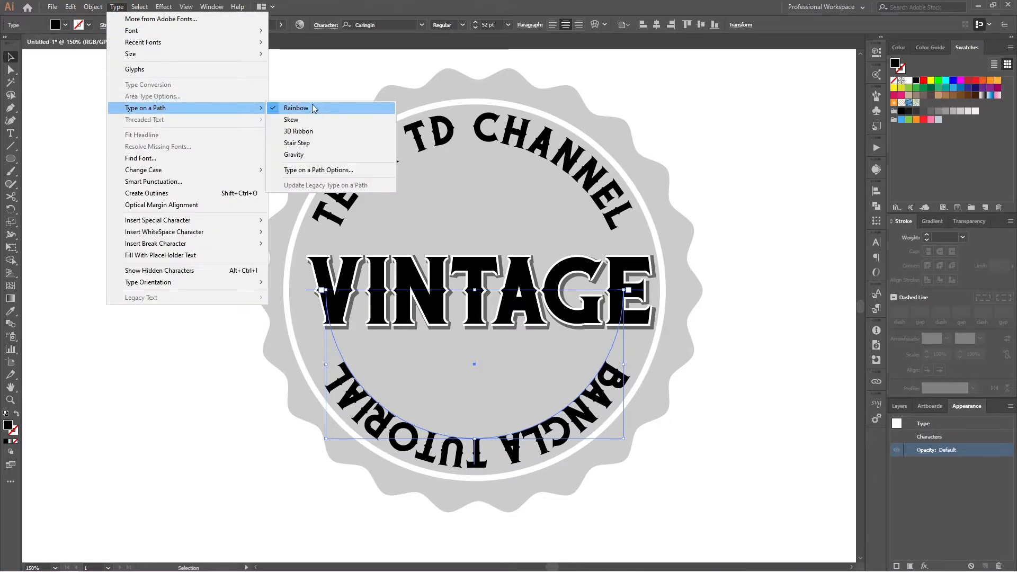
pyautogui.click(326, 171)
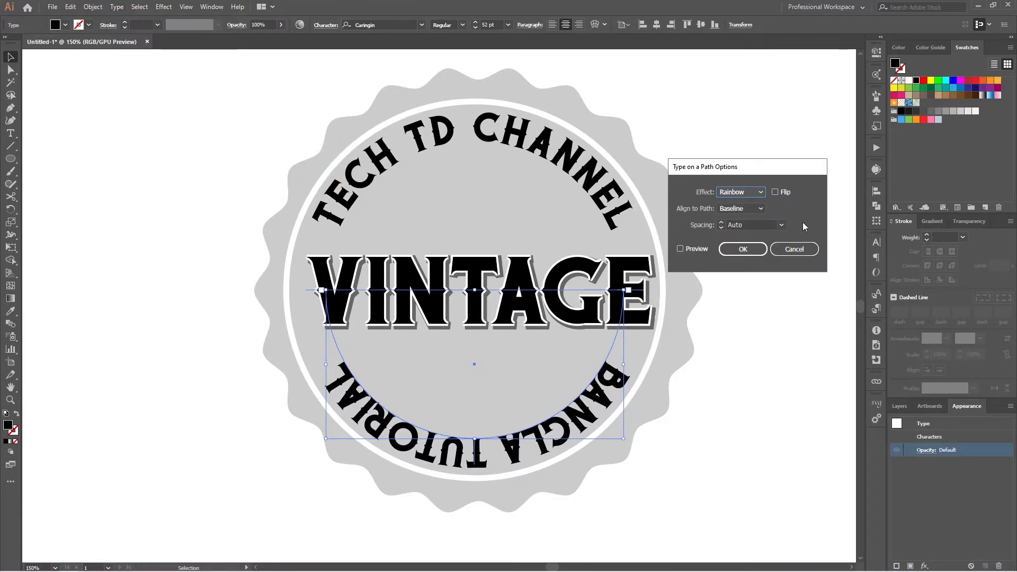
pyautogui.click(680, 248)
pyautogui.click(776, 192)
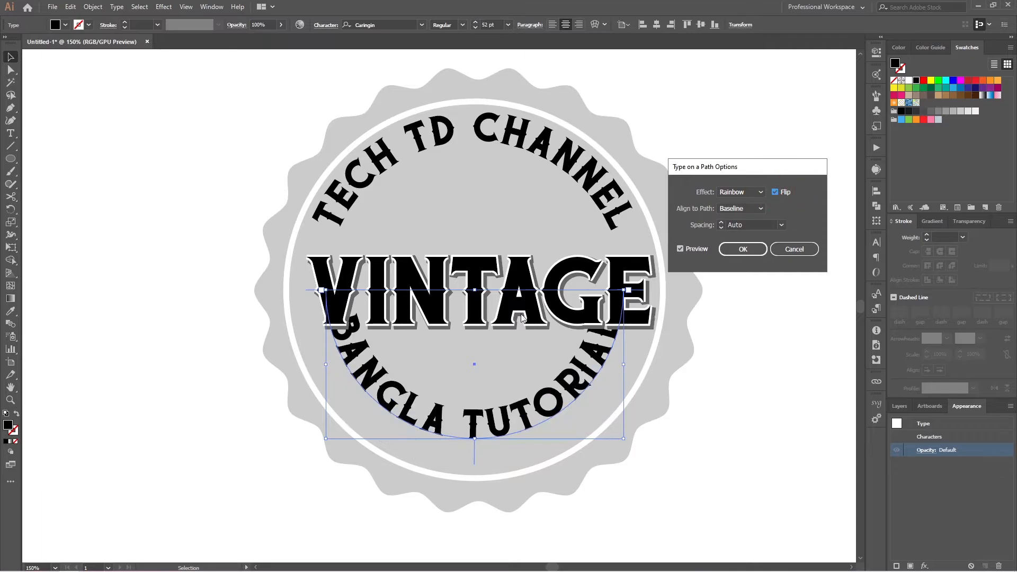
pyautogui.click(761, 209)
pyautogui.click(752, 229)
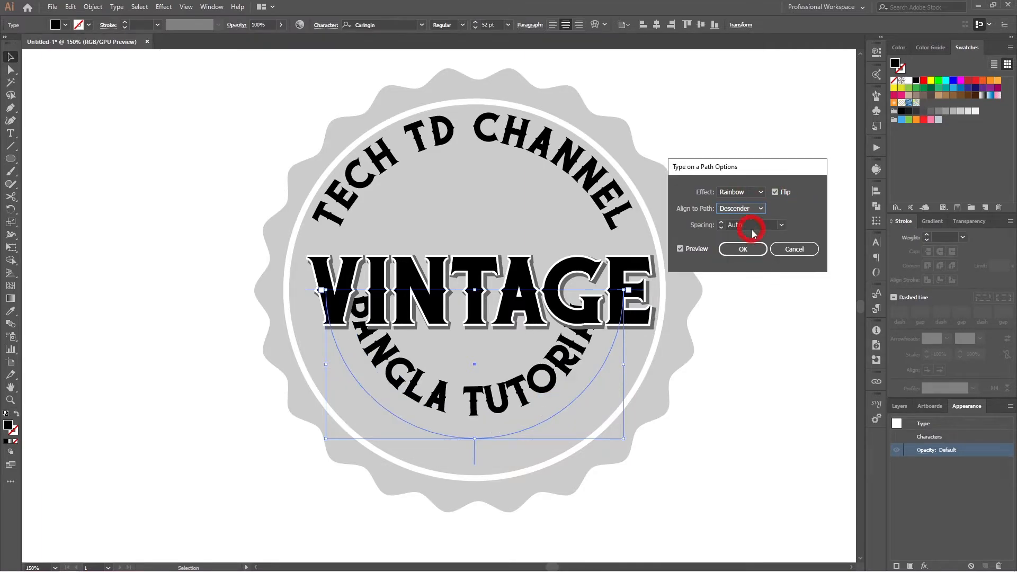
pyautogui.click(748, 212)
pyautogui.click(746, 221)
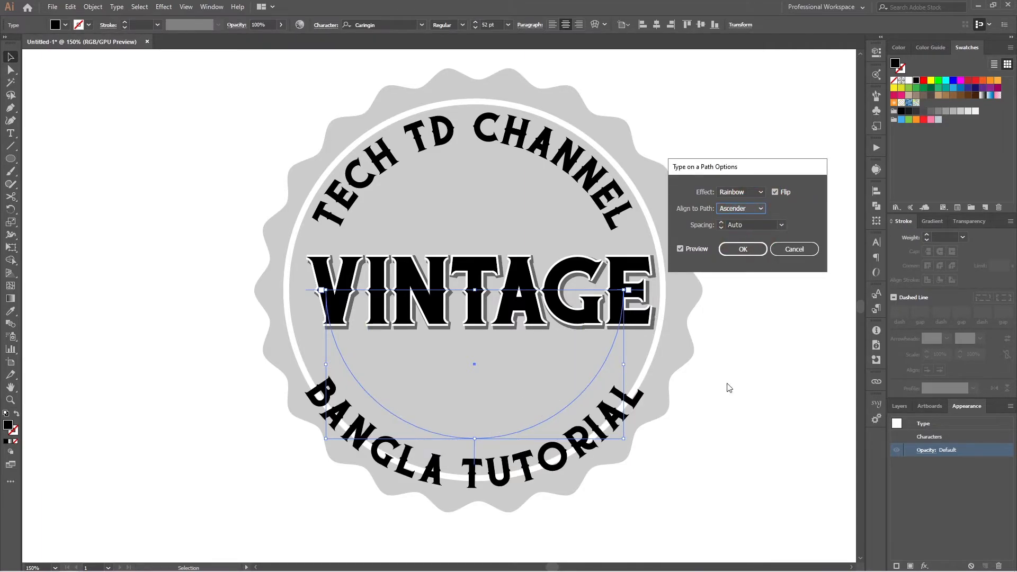
pyautogui.click(744, 249)
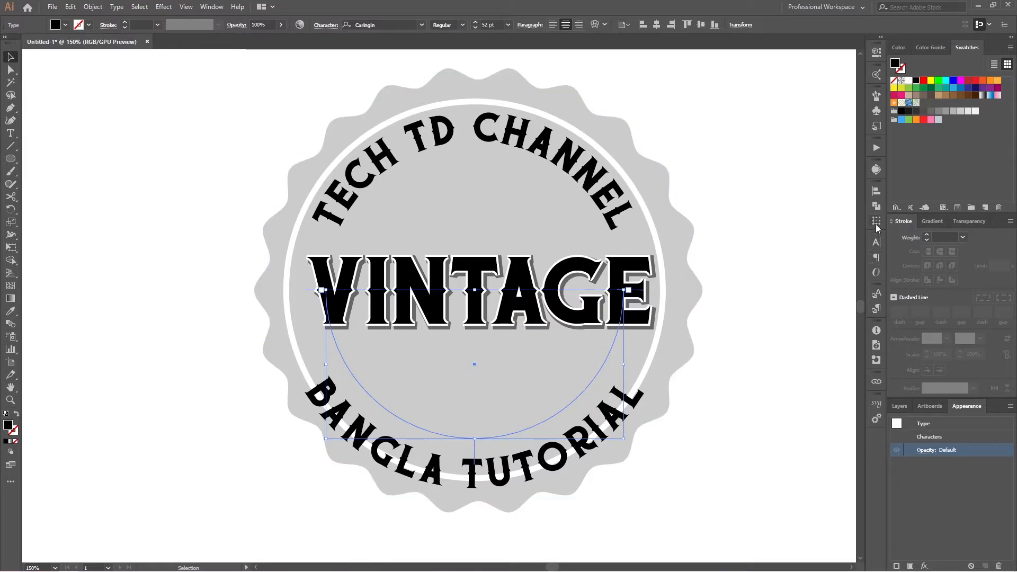
# Set the baseline shift of the BANGLA TUTORIAL text to 13 pt so it sits inside the outer white circle.
pyautogui.click(877, 242)
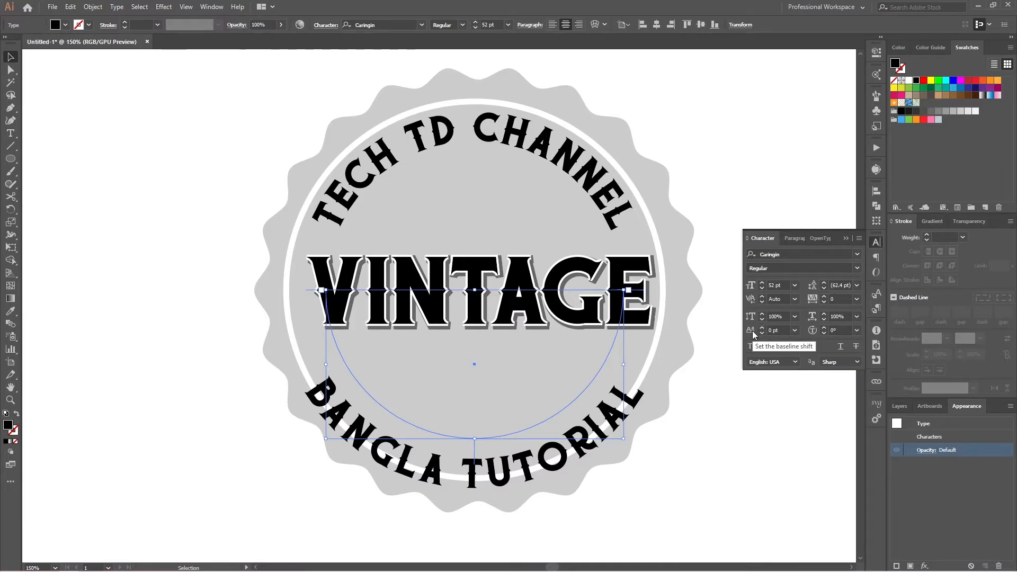
pyautogui.click(782, 330)
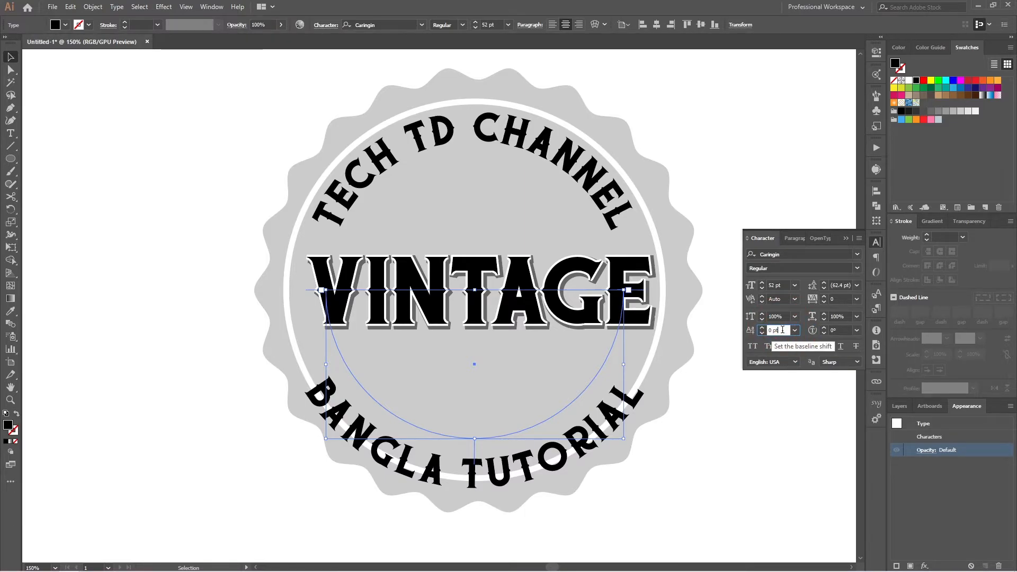
pyautogui.press('Down')
pyautogui.press('Down')
pyautogui.press('Up')
pyautogui.press('Up')
pyautogui.press('Up')
pyautogui.press('Up')
pyautogui.press('Up')
pyautogui.press('Up')
pyautogui.press('Up')
pyautogui.press('Up')
pyautogui.press('Up')
pyautogui.press('Up')
pyautogui.press('Up')
pyautogui.press('Up')
pyautogui.press('Up')
pyautogui.press('Up')
pyautogui.press('Up')
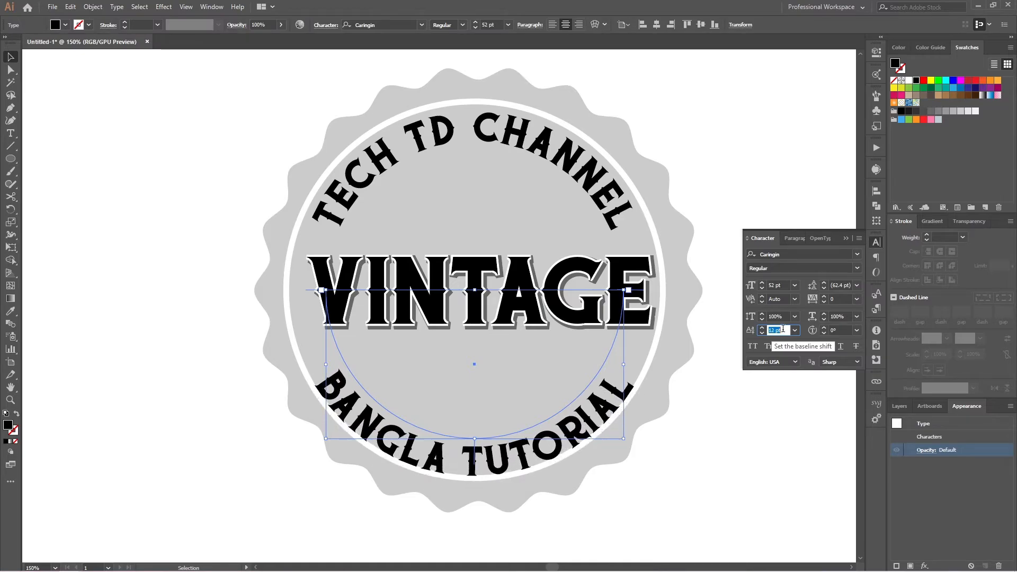
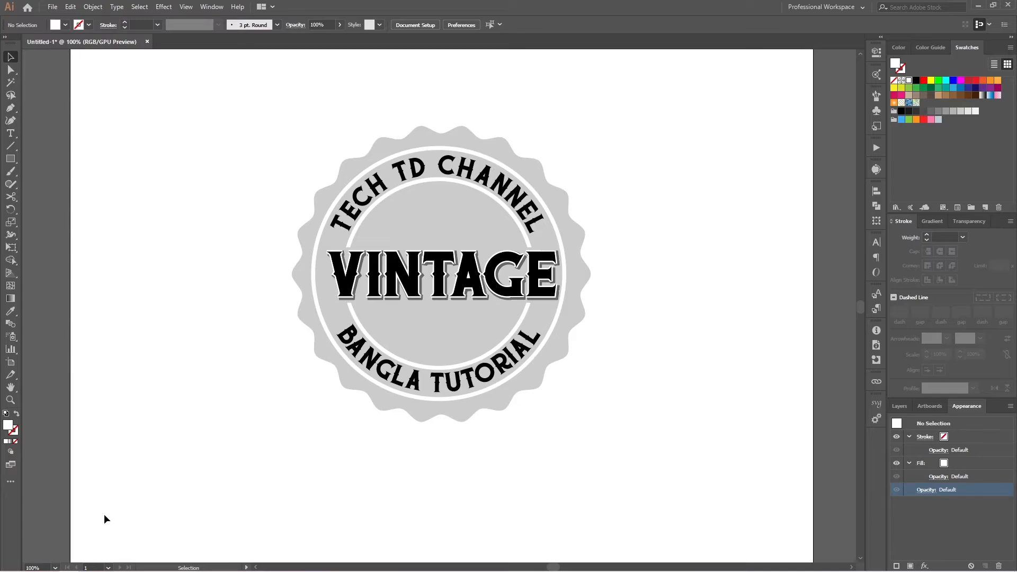
# Switch to Chrome, search Google for "texture background" and show the image results.
pyautogui.click(49, 564)
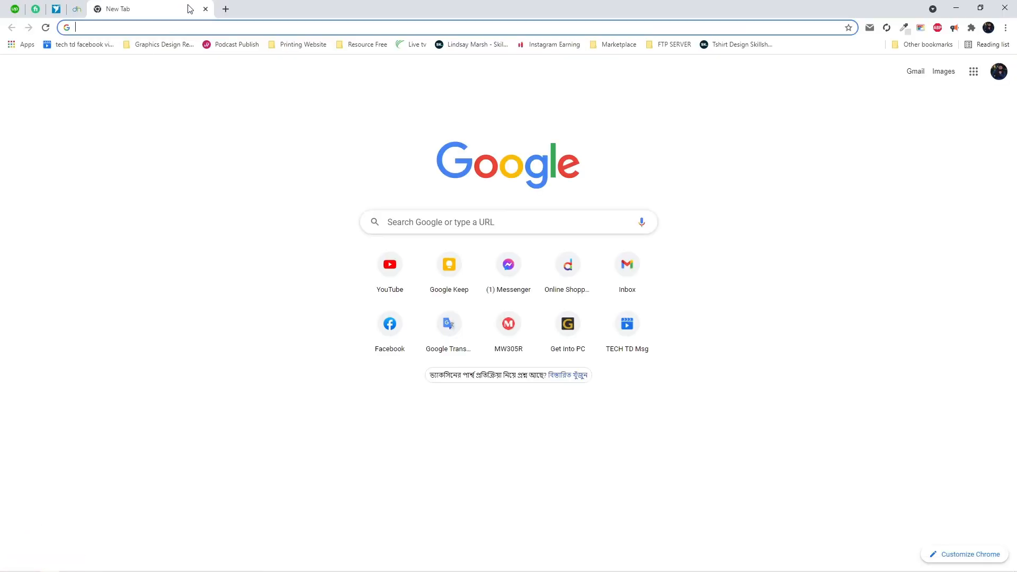
pyautogui.click(182, 27)
pyautogui.write('te')
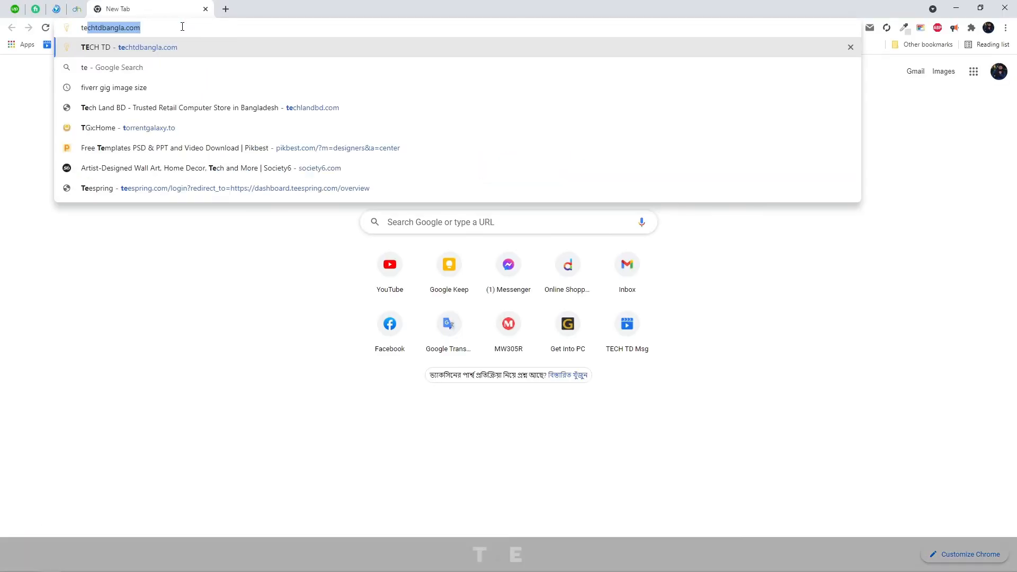
pyautogui.write('xture')
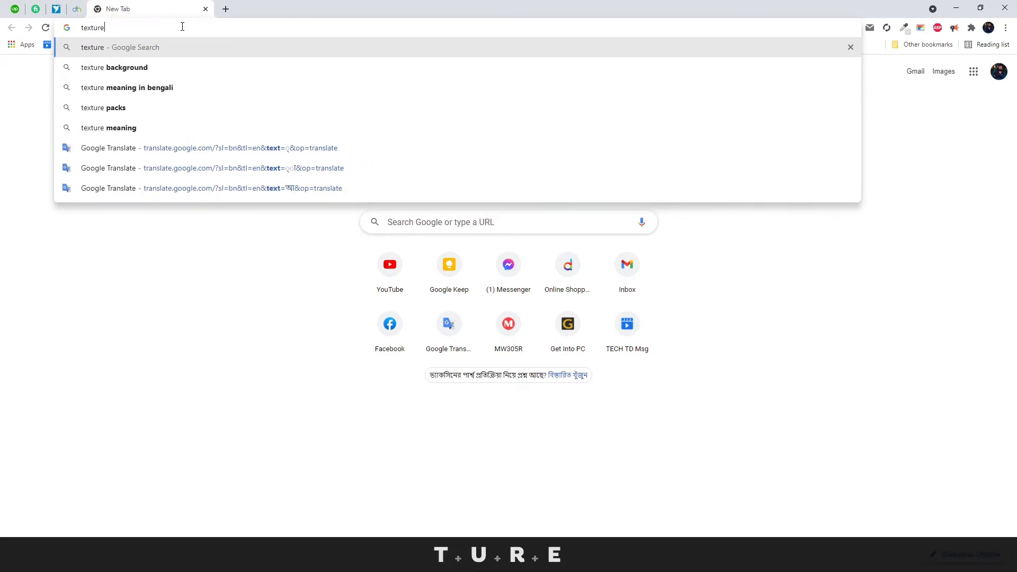
pyautogui.press('Down')
pyautogui.press('Return')
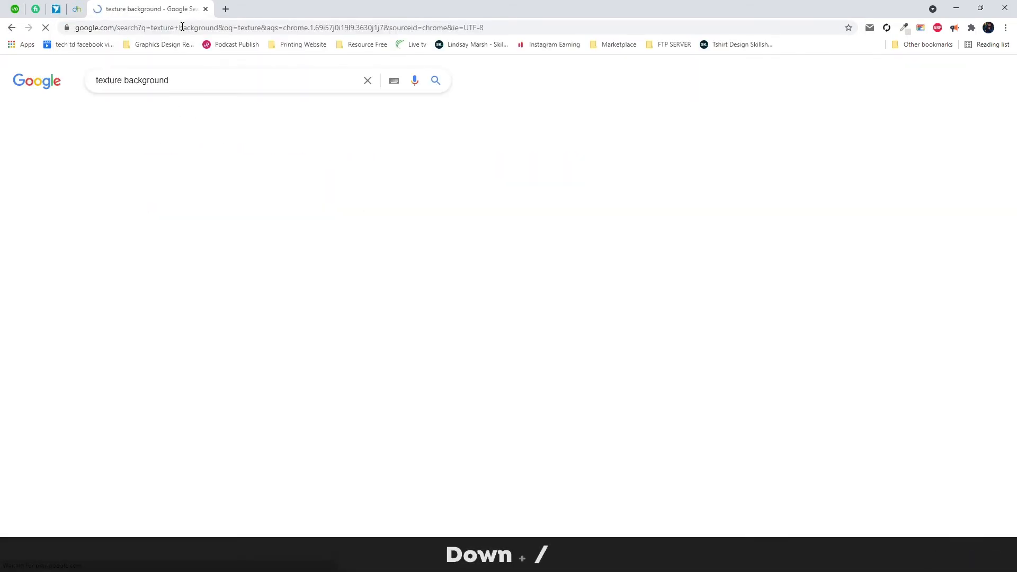
pyautogui.click(175, 119)
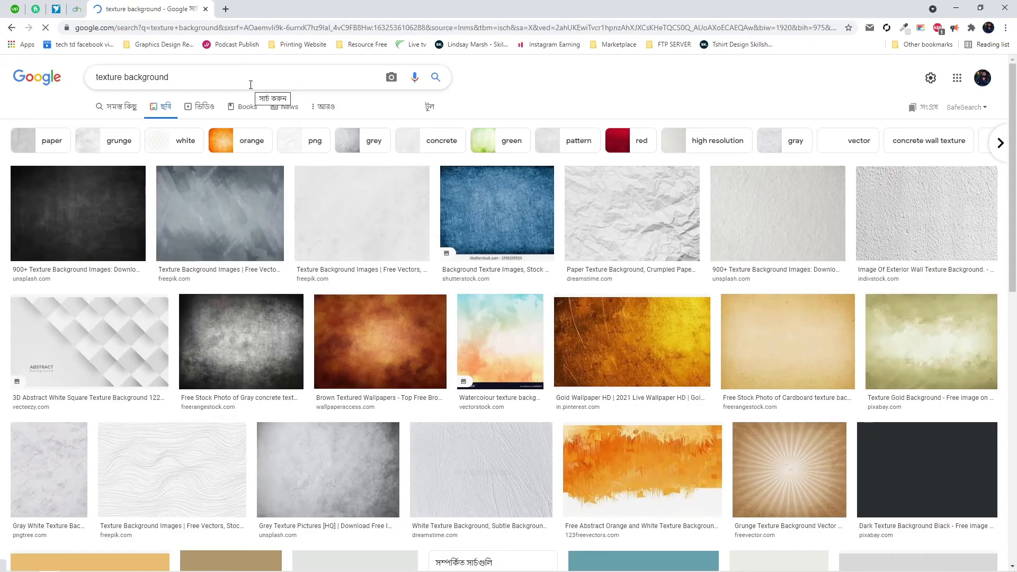
# Browse the texture images and refine the image search to "texture background black and white".
pyautogui.scroll(-8, 282, 200)
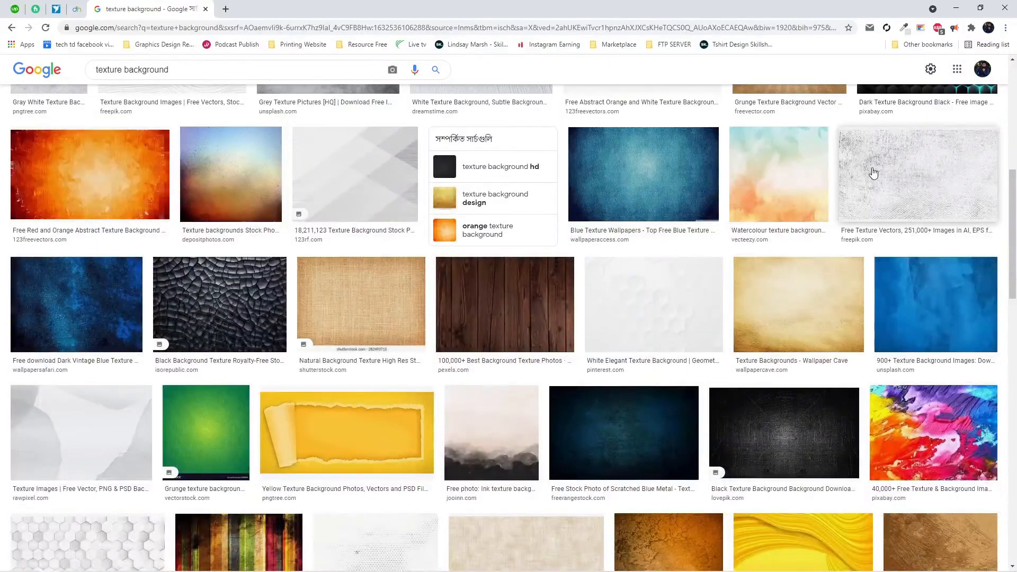
pyautogui.scroll(-7, 879, 236)
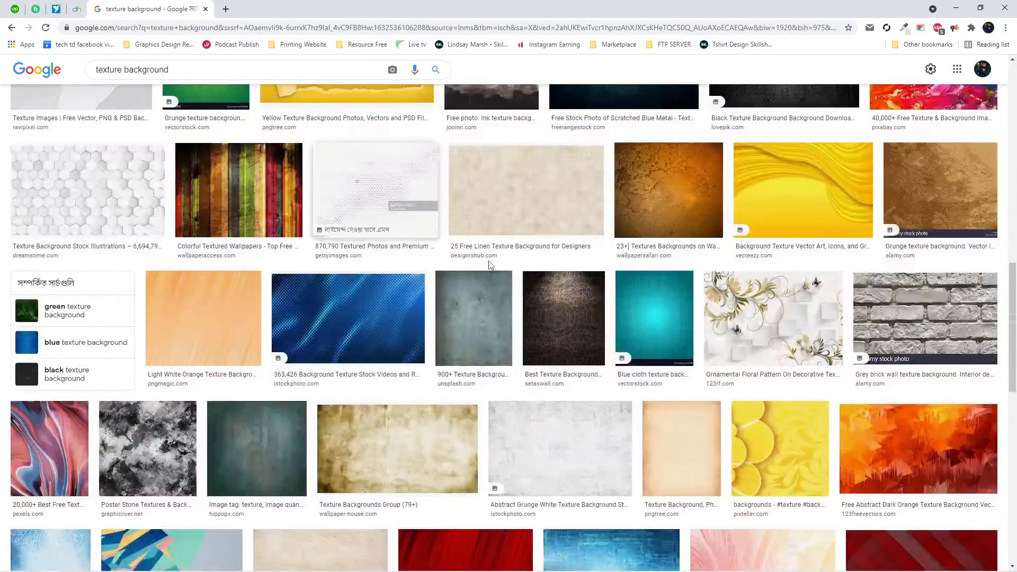
pyautogui.scroll(-7, 635, 381)
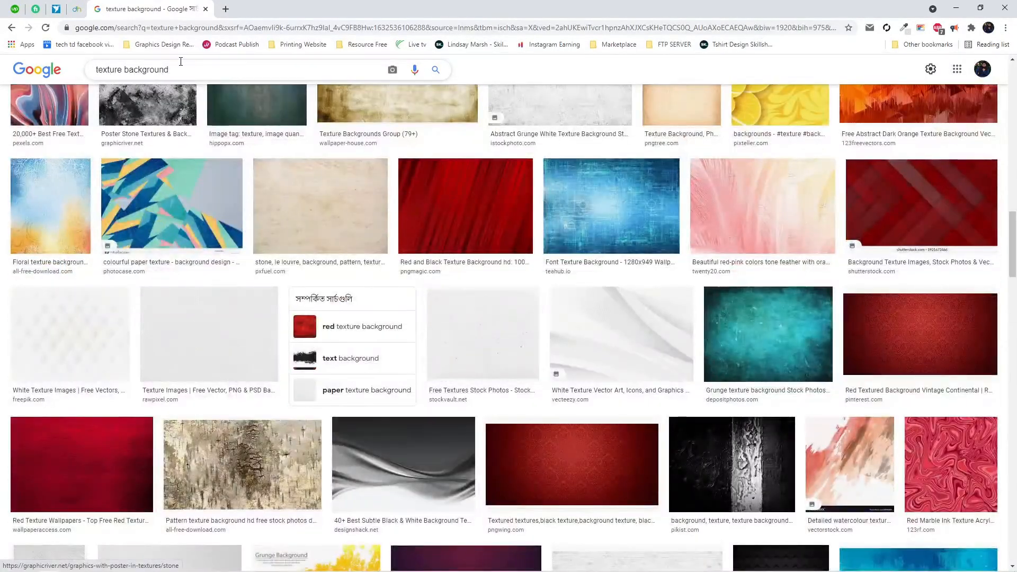
pyautogui.click(181, 63)
pyautogui.write('ba')
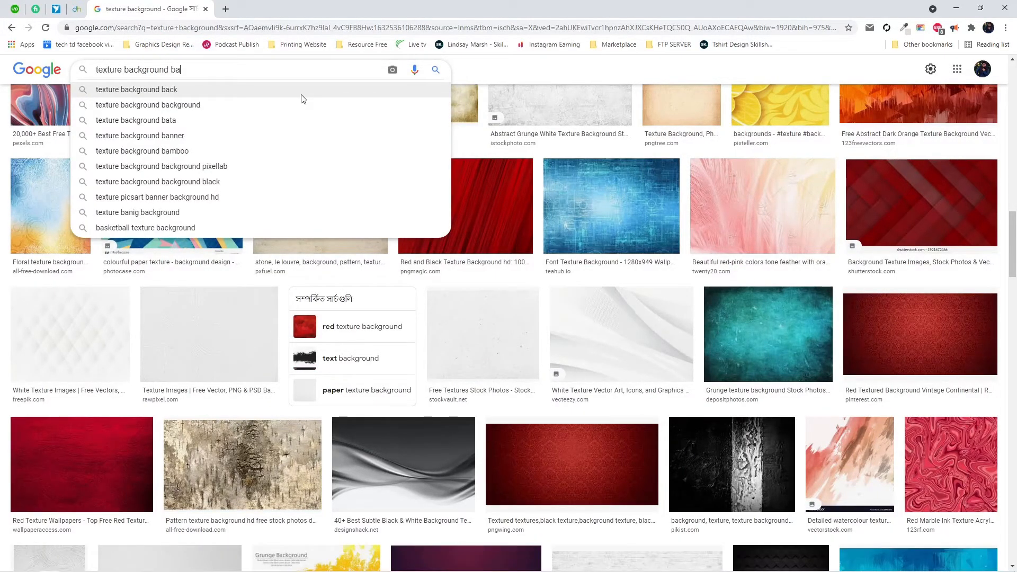
pyautogui.press('BackSpace')
pyautogui.write('lack')
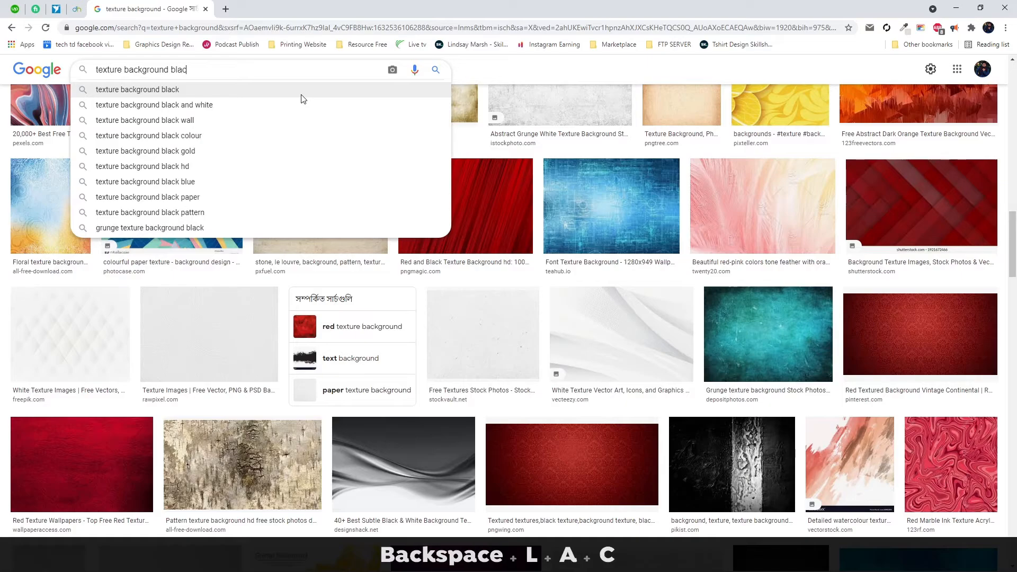
pyautogui.press('Down')
pyautogui.press('Down')
pyautogui.press('Up')
pyautogui.press('Return')
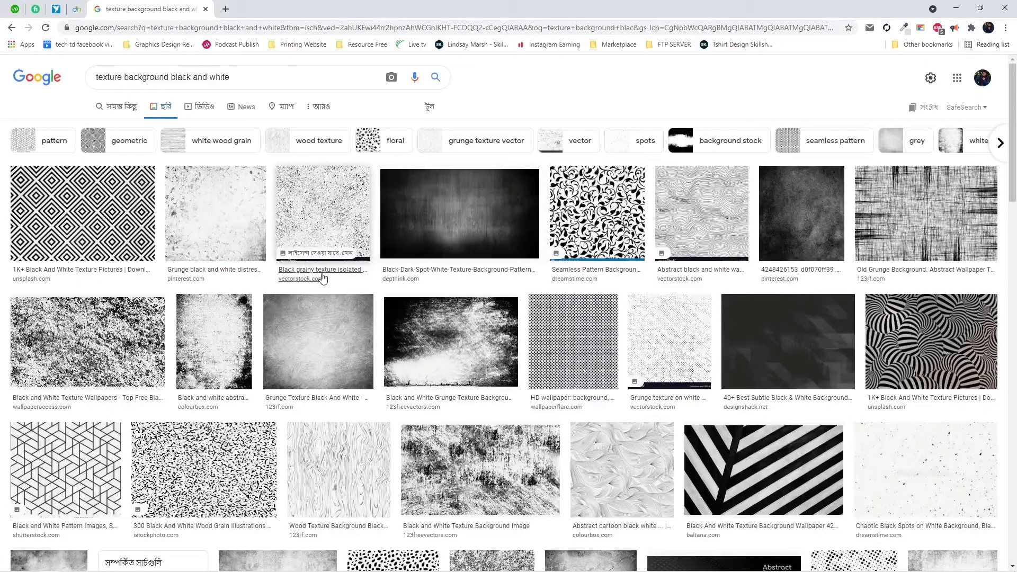
# Compare previews of black-and-white grunge textures and open the related Invert Distress Texture image from Depositphotos.
pyautogui.click(336, 199)
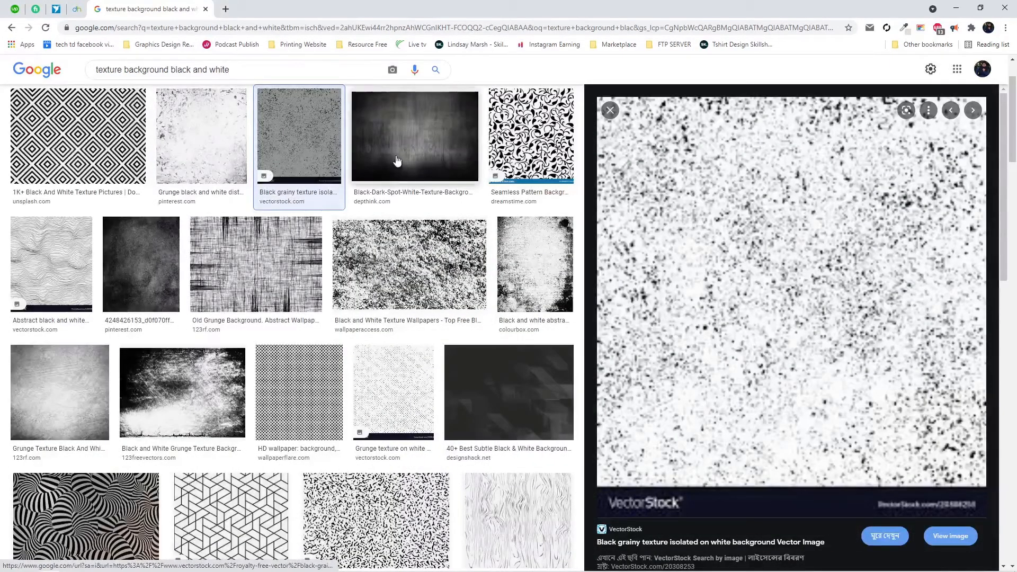
pyautogui.click(211, 159)
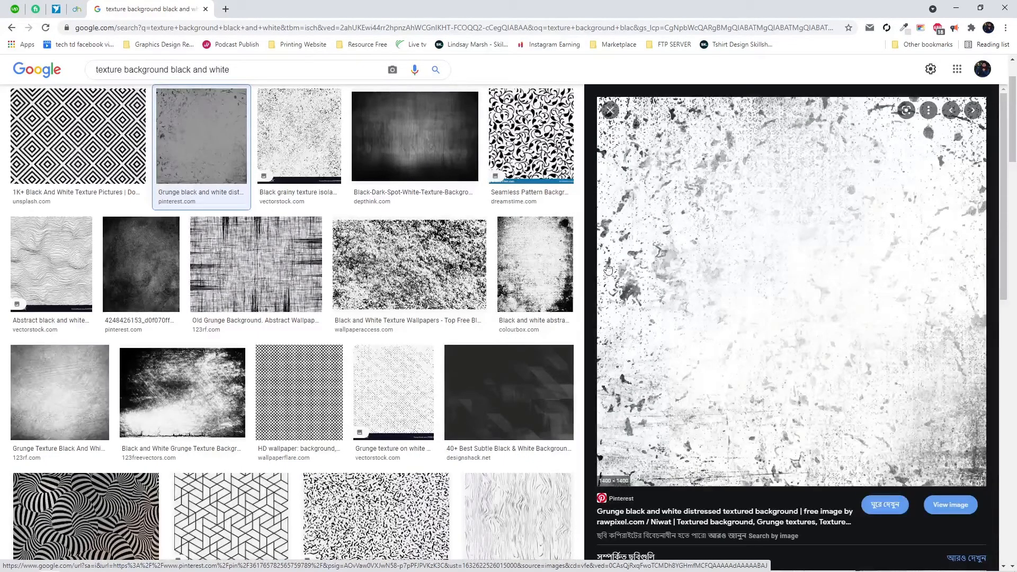
pyautogui.scroll(-6, 495, 349)
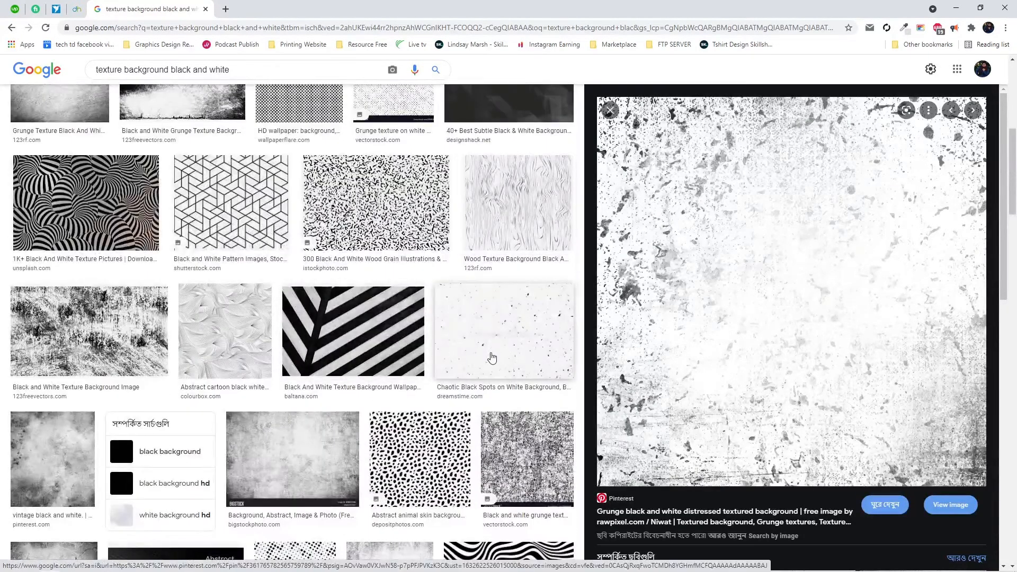
pyautogui.scroll(-4, 490, 358)
pyautogui.scroll(-6, 485, 368)
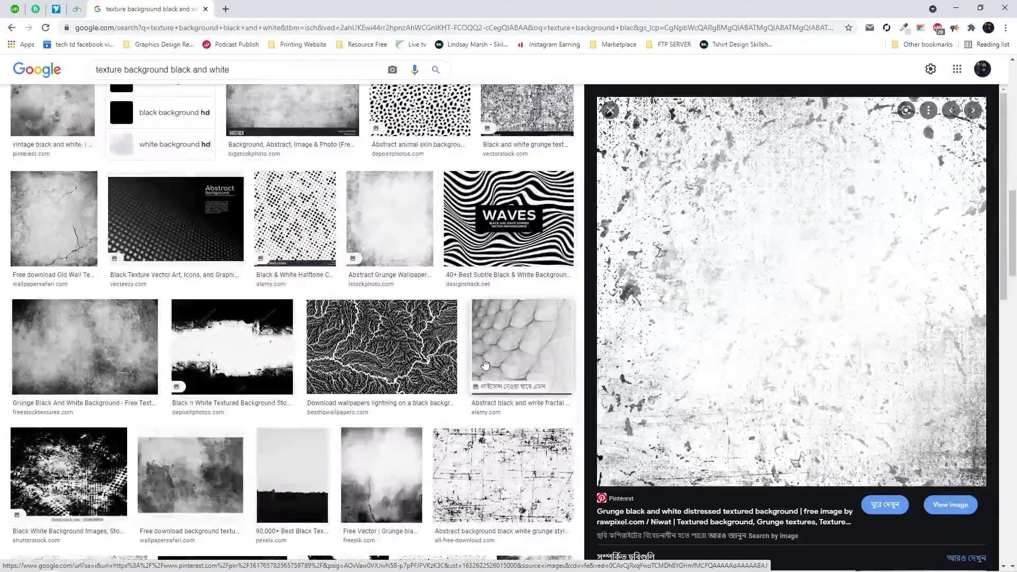
pyautogui.scroll(-6, 474, 393)
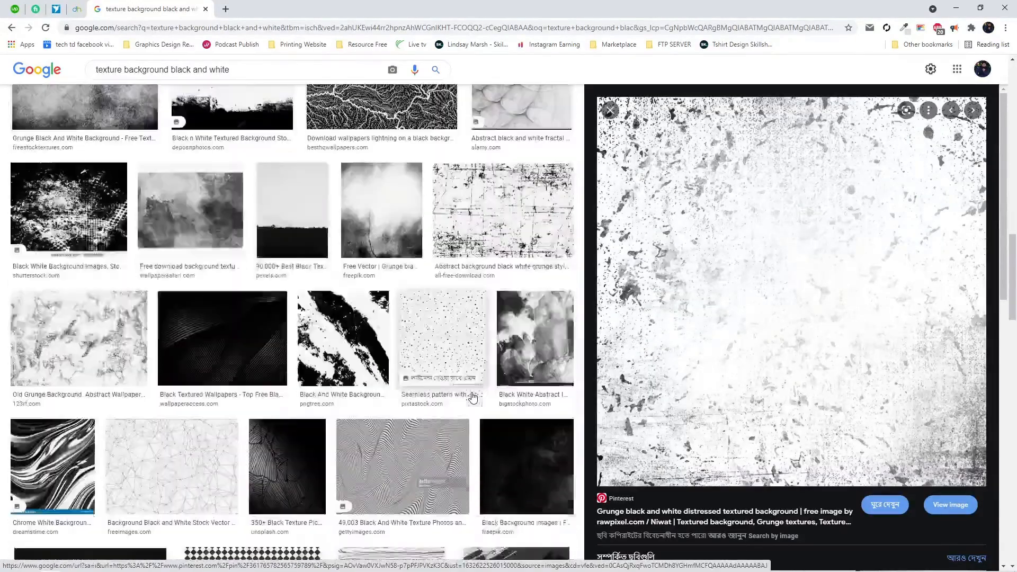
pyautogui.scroll(-3, 474, 398)
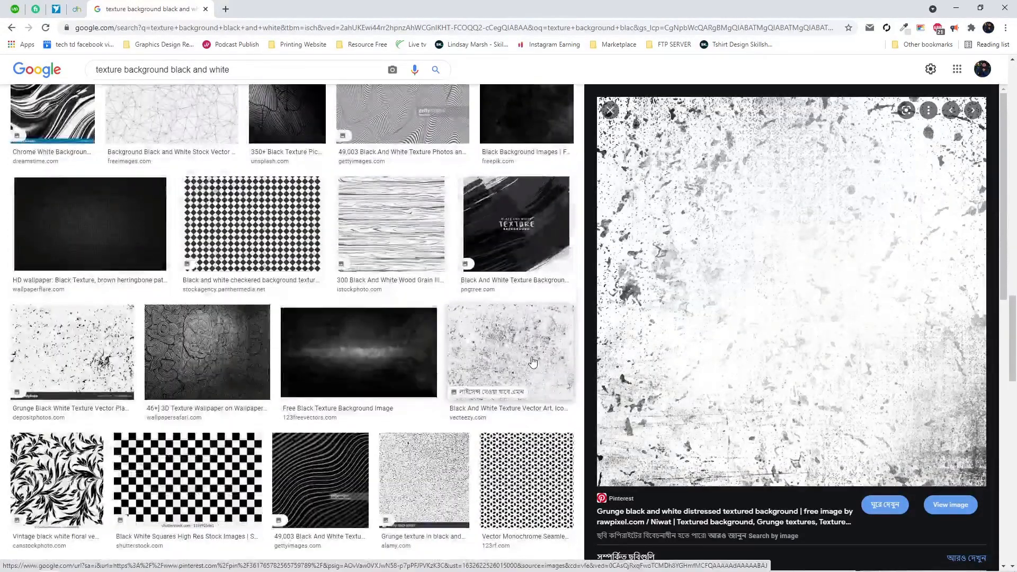
pyautogui.click(531, 361)
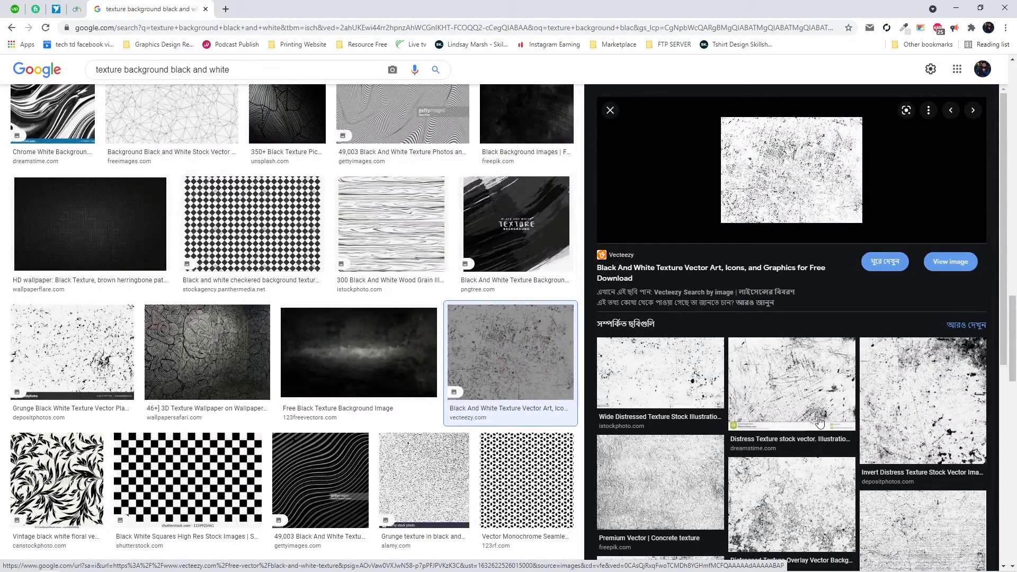
pyautogui.click(927, 396)
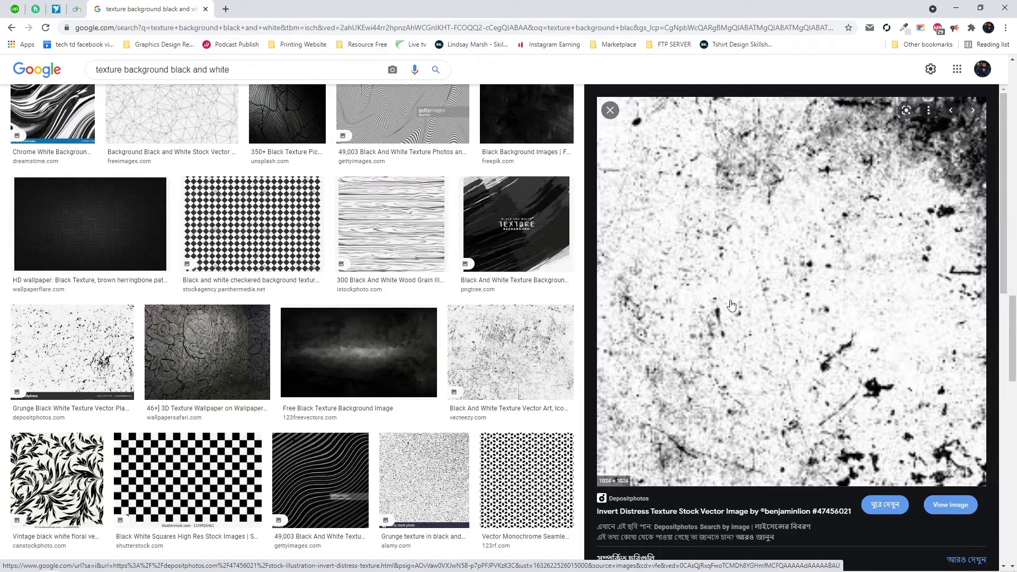
# Open the related Wide Distressed Texture image from iStock and copy the image.
pyautogui.scroll(-7, 830, 427)
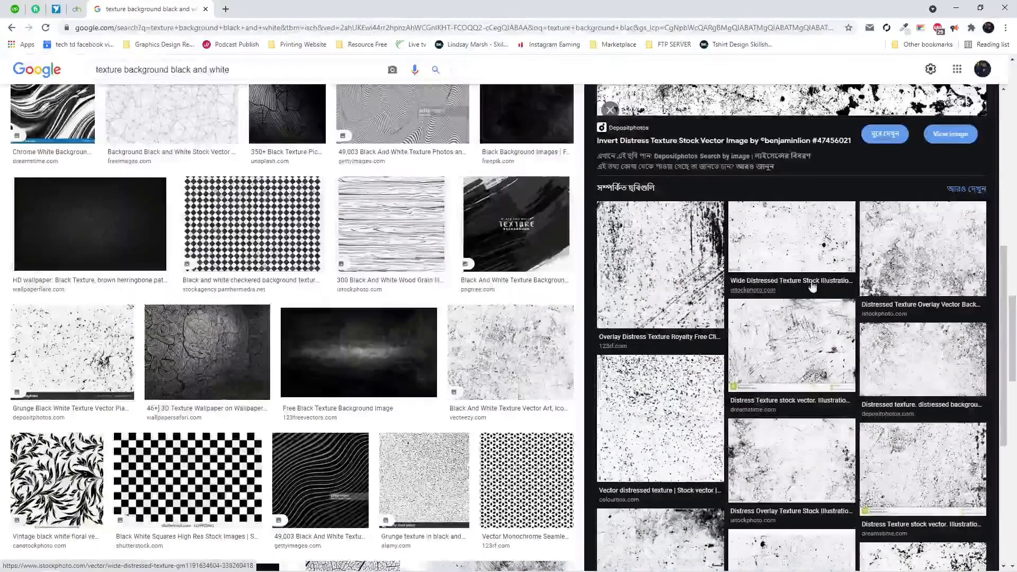
pyautogui.click(810, 265)
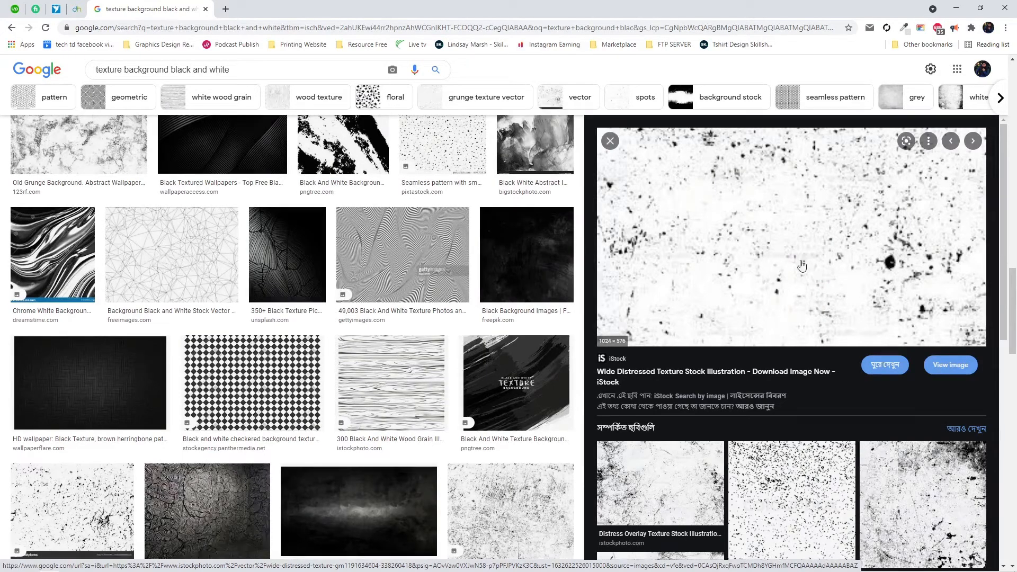
pyautogui.rightClick(784, 232)
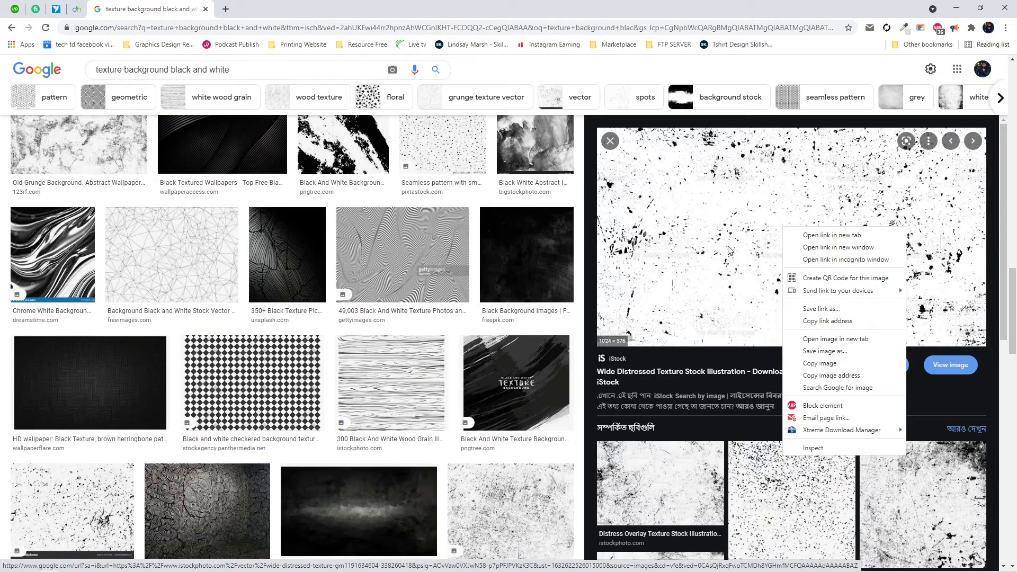
pyautogui.click(757, 376)
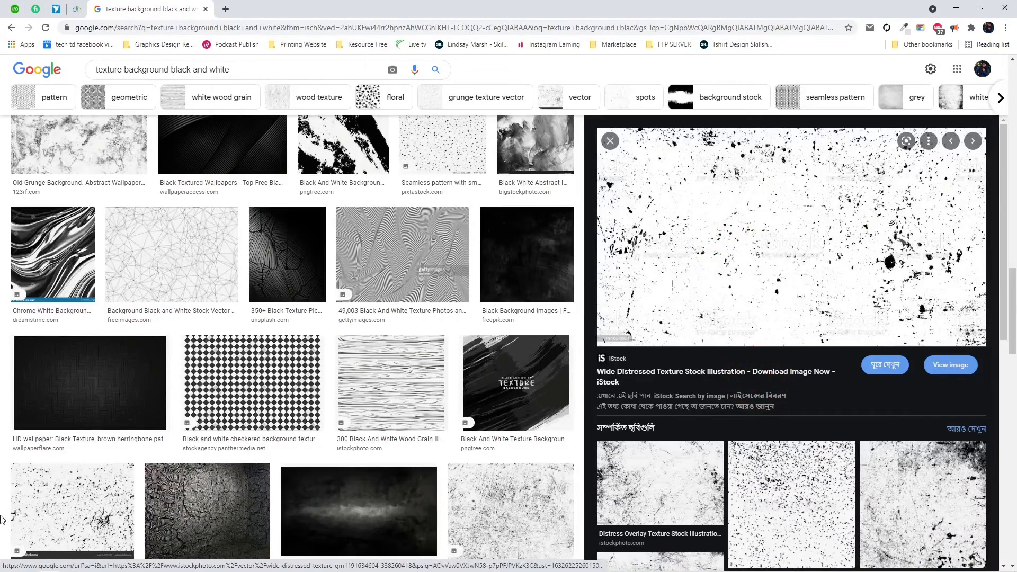
# Switch to Illustrator and paste the copied texture image onto the empty canvas beside the artboard.
pyautogui.click(68, 565)
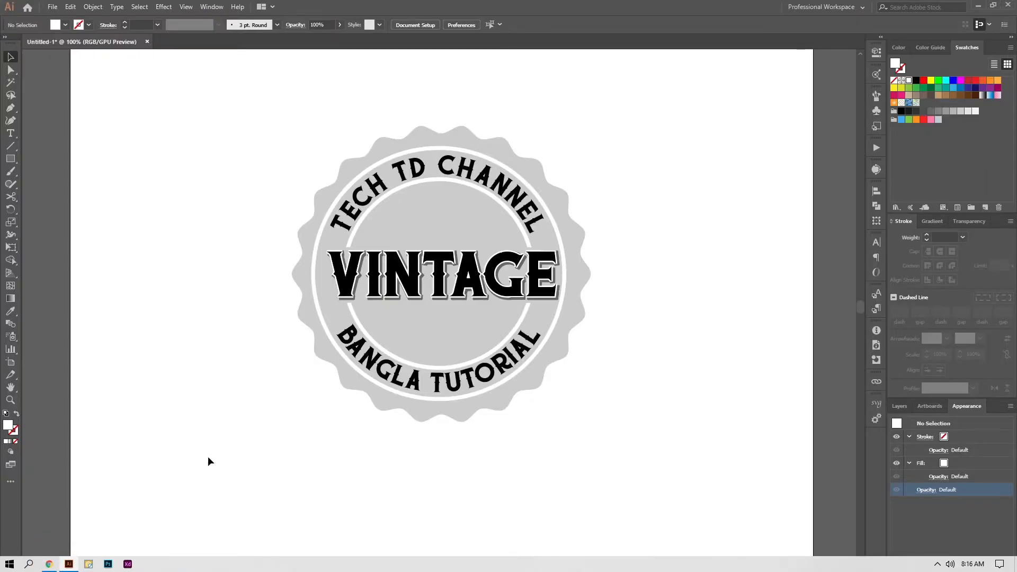
pyautogui.scroll(-2, 208, 457)
pyautogui.moveTo(205, 439); pyautogui.dragTo(564, 337)
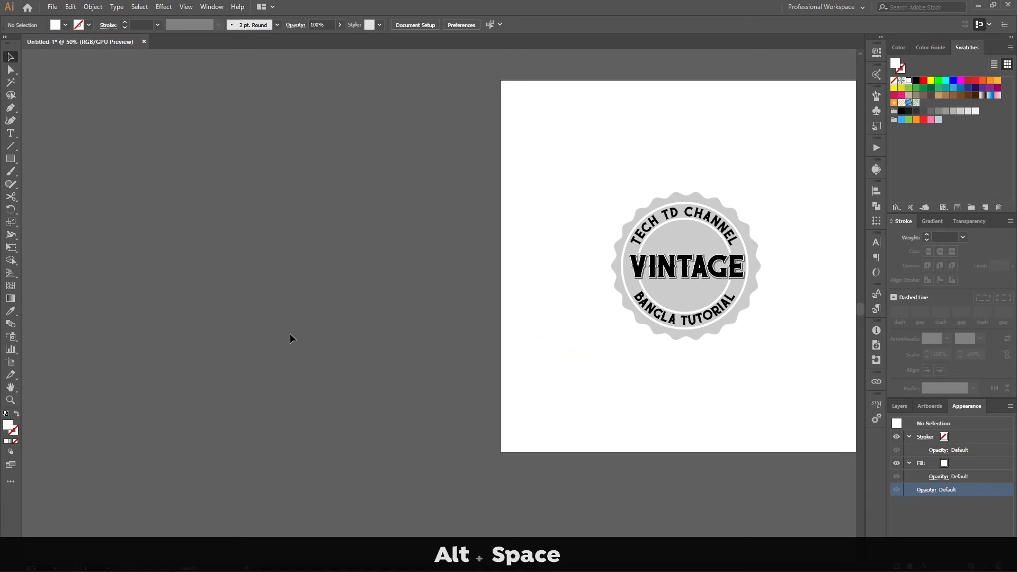
pyautogui.hotkey('ctrl', 'v')
pyautogui.moveTo(392, 355); pyautogui.dragTo(243, 316)
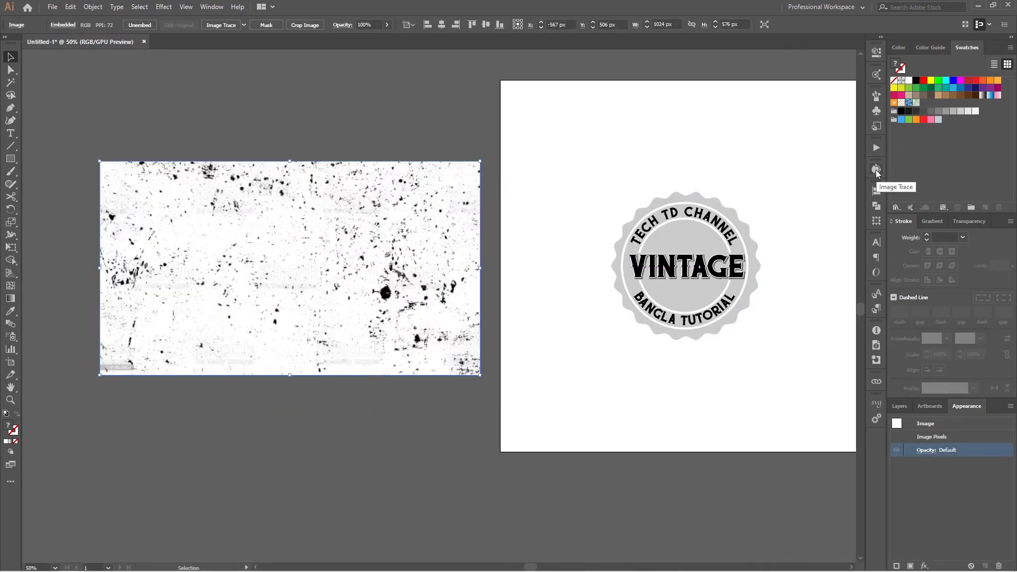
# Trace the texture with Image Trace in Black and White mode with Ignore White enabled, previewing the tracing result.
pyautogui.click(201, 8)
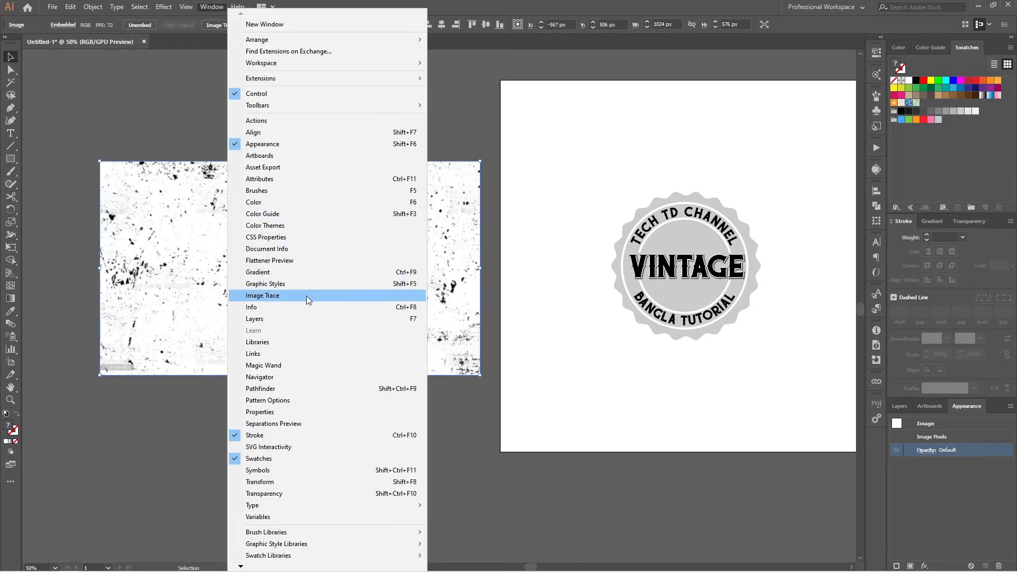
pyautogui.click(877, 168)
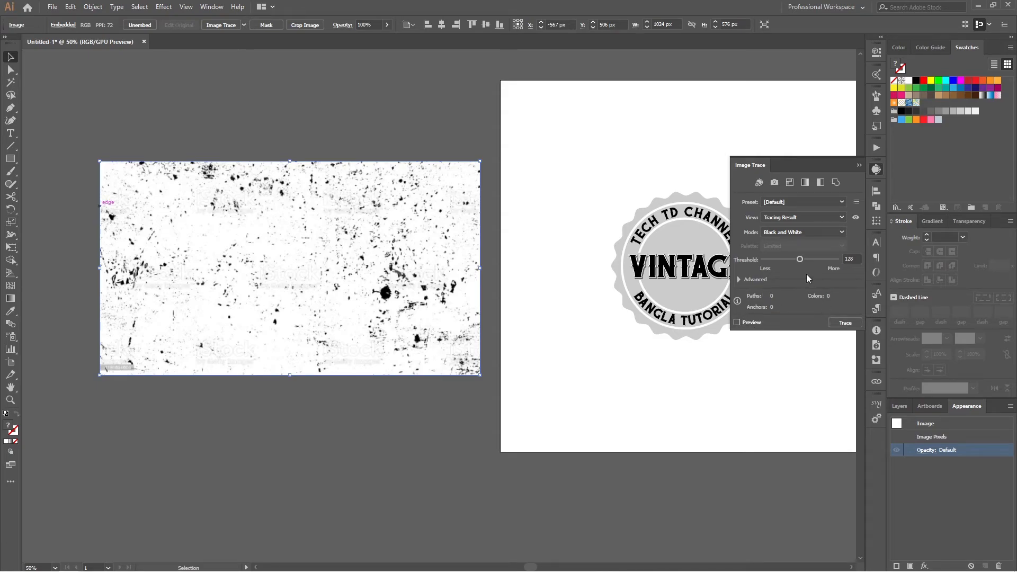
pyautogui.click(739, 279)
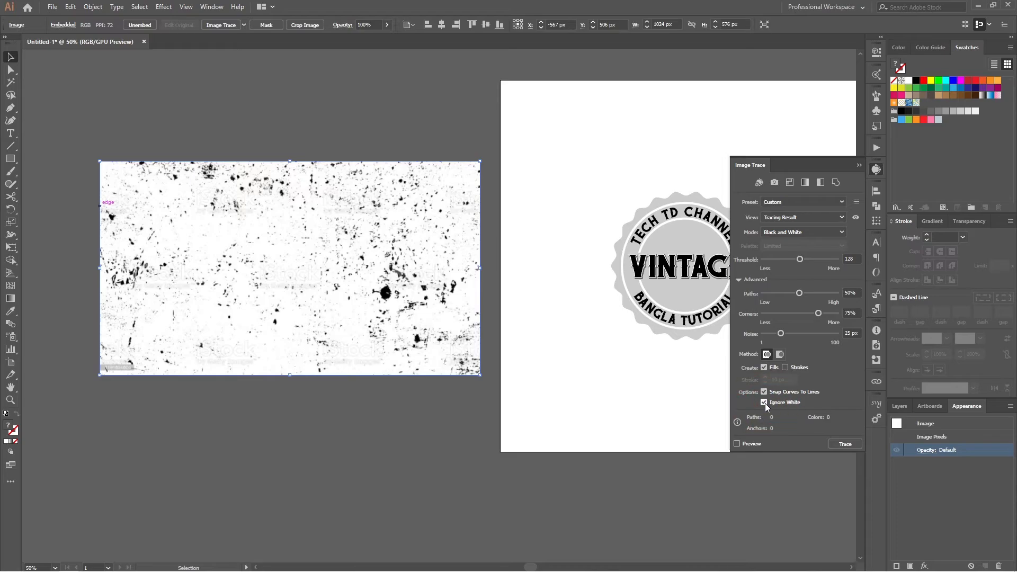
pyautogui.click(737, 444)
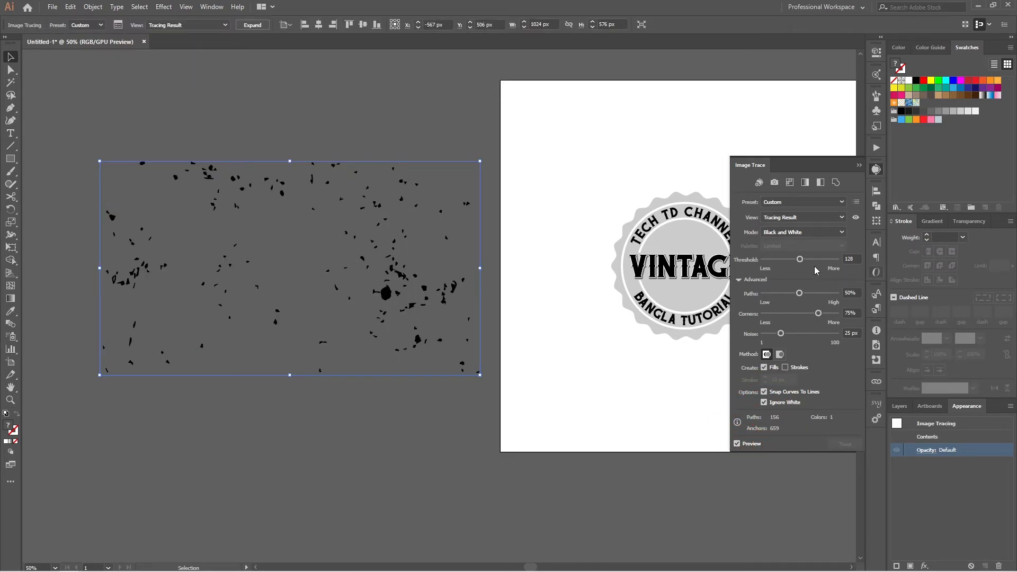
# Refine the texture tracing with threshold 215, paths 100%, corners 0% and noise 1 px.
pyautogui.moveTo(823, 260); pyautogui.dragTo(833, 260)
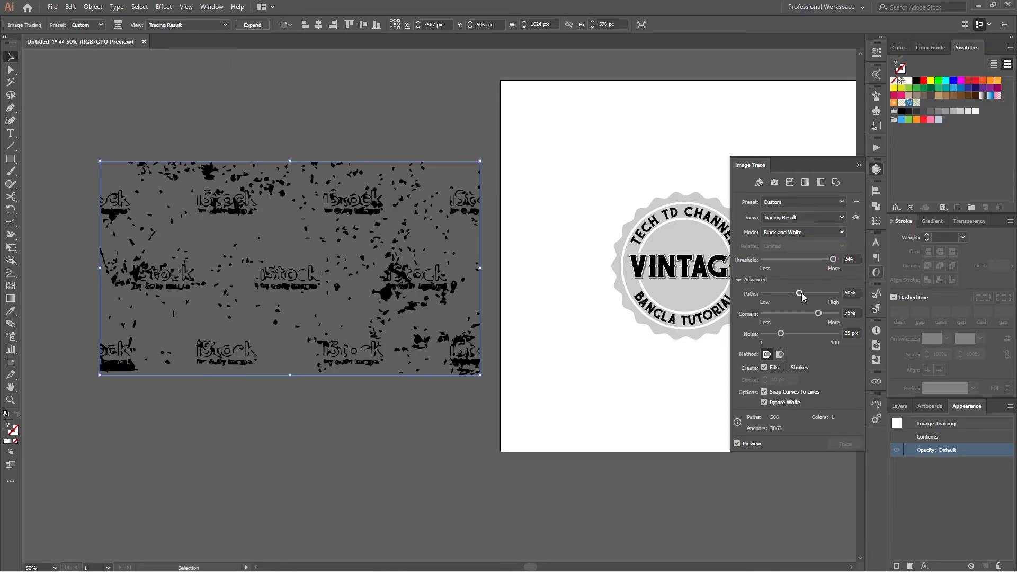
pyautogui.moveTo(833, 260); pyautogui.dragTo(825, 261)
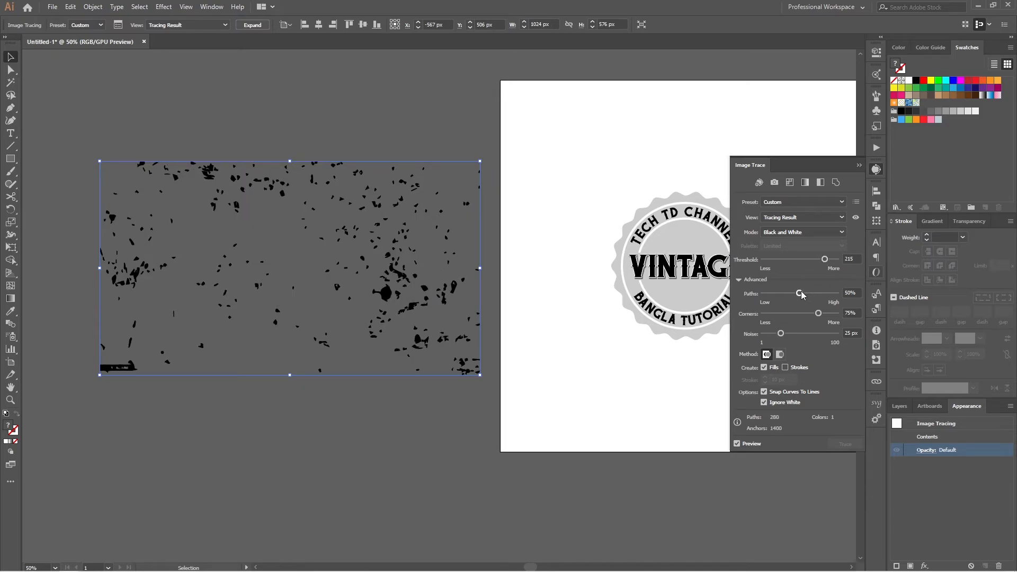
pyautogui.moveTo(815, 294); pyautogui.dragTo(829, 292)
pyautogui.moveTo(794, 293)
pyautogui.mouseDown()
pyautogui.moveTo(837, 293)
pyautogui.moveTo(836, 317)
pyautogui.moveTo(756, 317)
pyautogui.mouseUp()
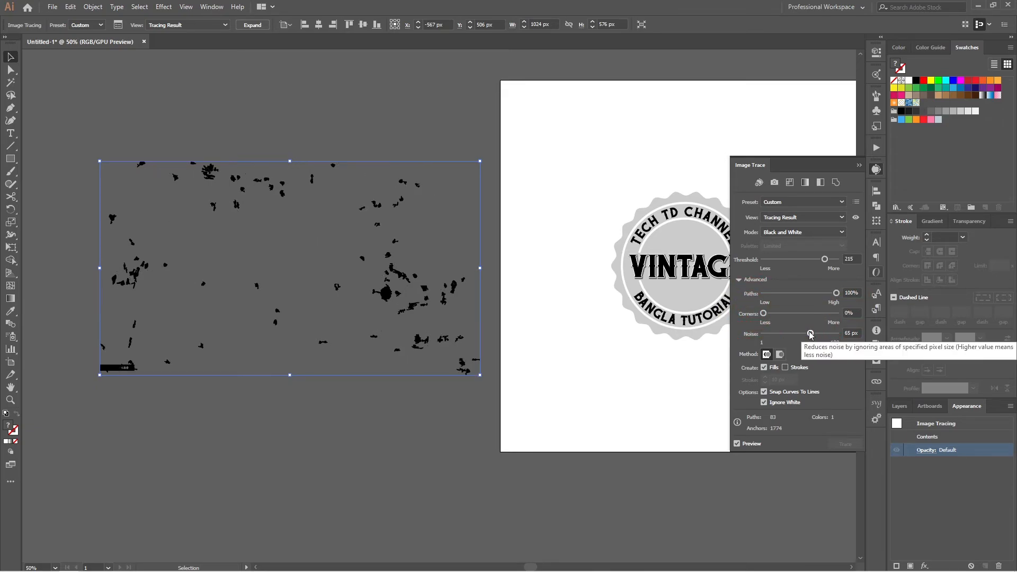
pyautogui.moveTo(772, 335); pyautogui.dragTo(764, 335)
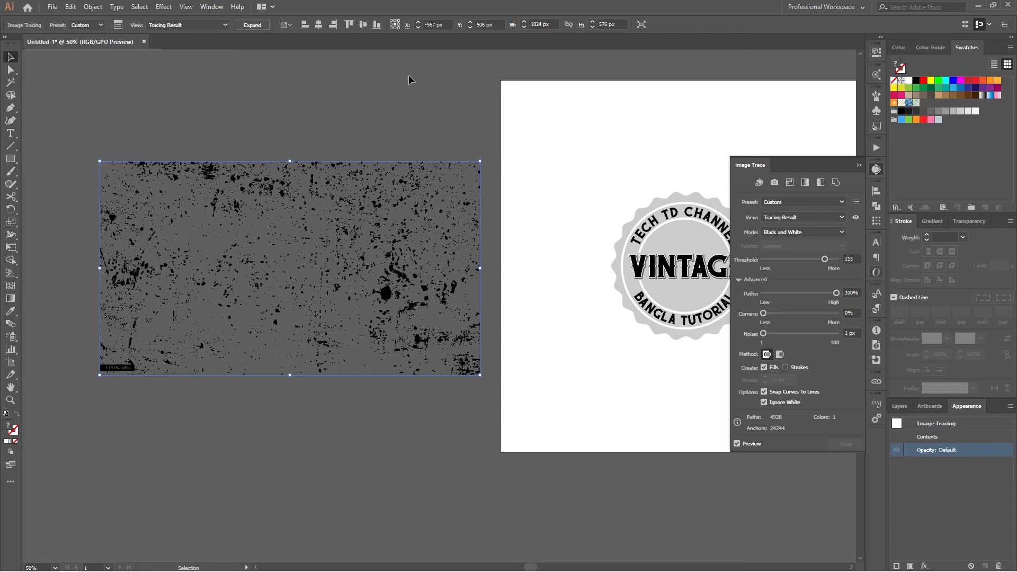
# Expand the traced texture into vector paths and cut it to the clipboard.
pyautogui.click(256, 29)
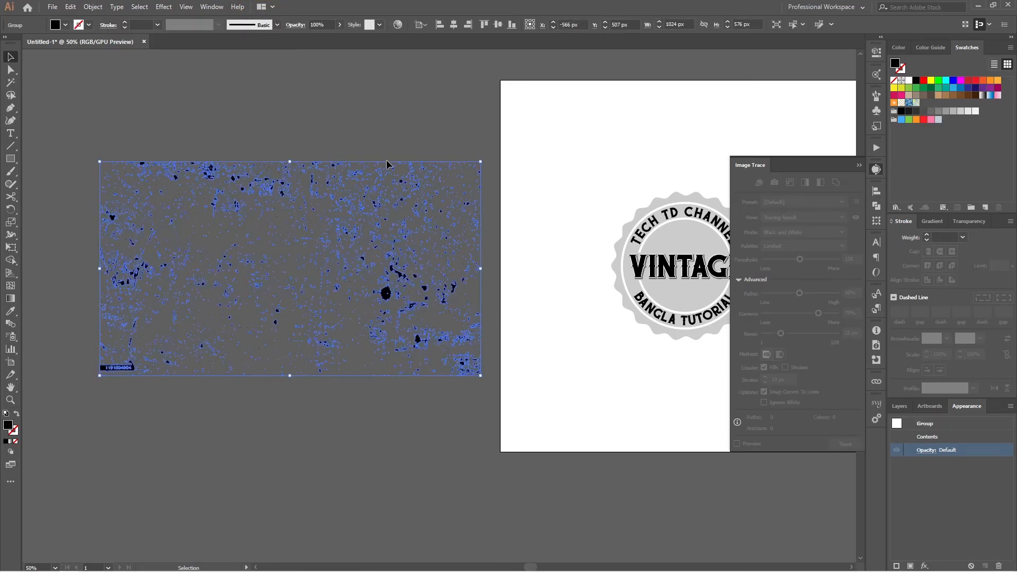
pyautogui.click(877, 170)
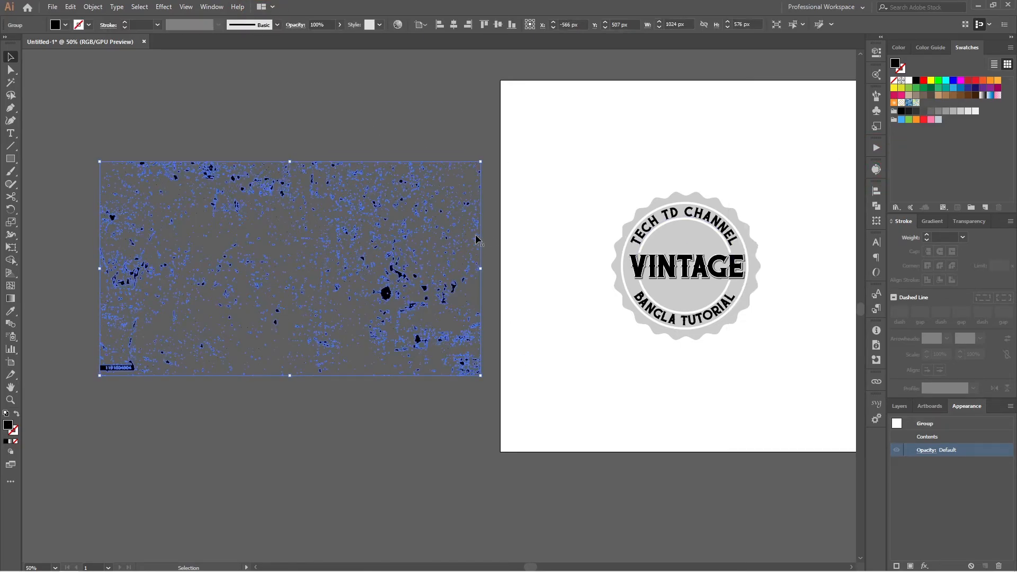
pyautogui.hotkey('ctrl', 'x')
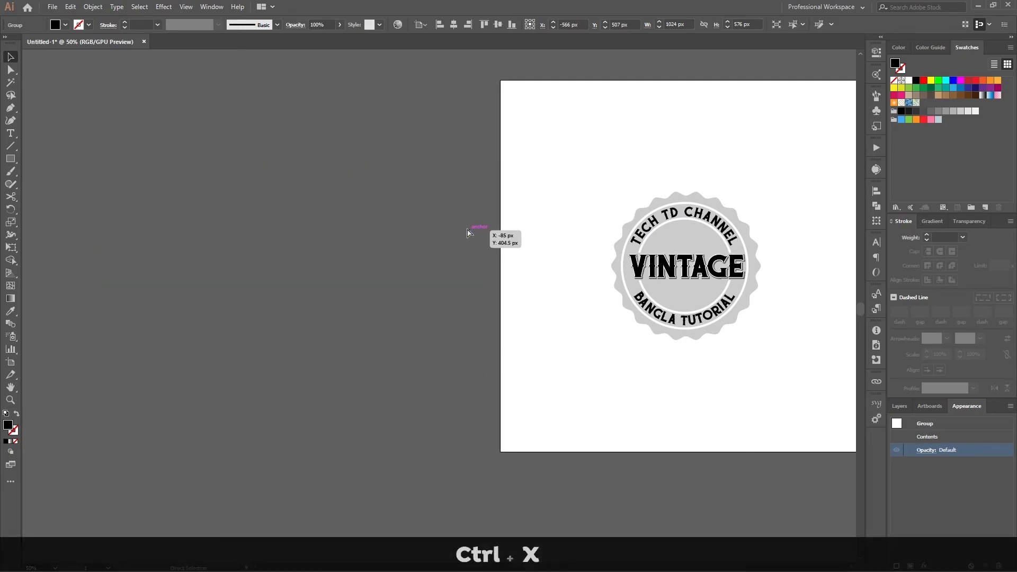
# Try an opacity mask on the scalloped background shape alone and release it.
pyautogui.press('space')
pyautogui.moveTo(790, 287); pyautogui.dragTo(558, 291)
pyautogui.click(451, 248)
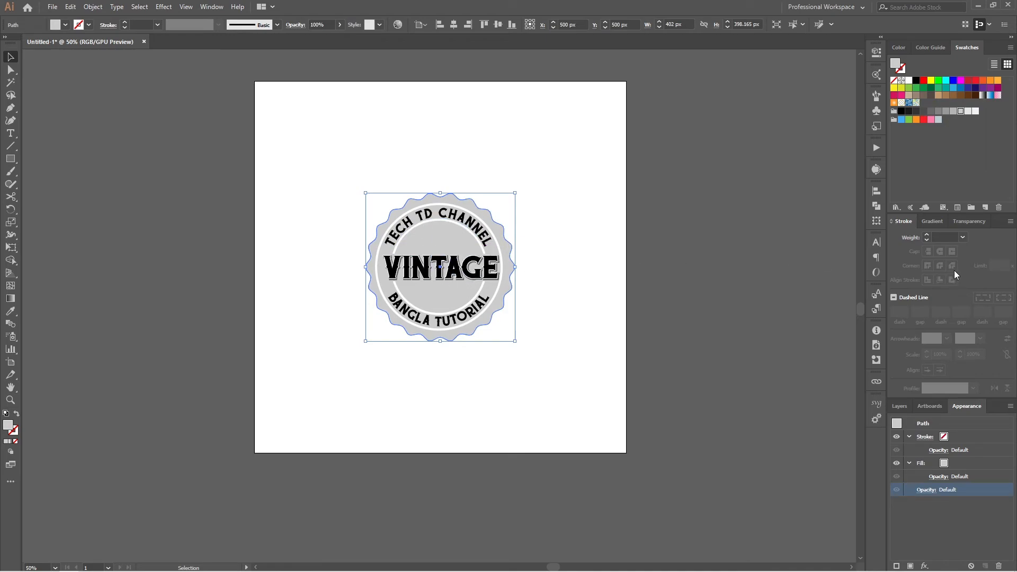
pyautogui.click(970, 222)
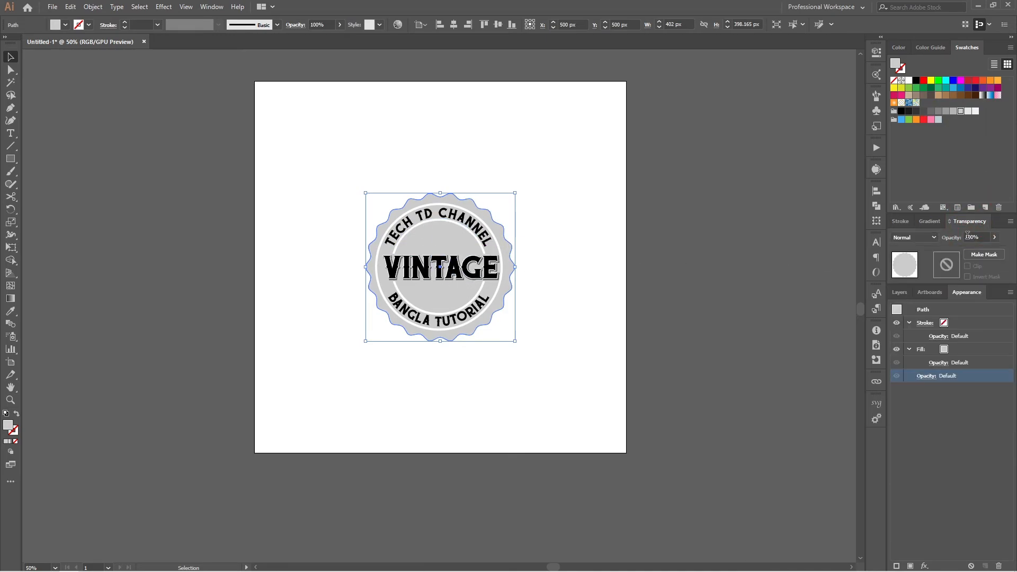
pyautogui.click(977, 253)
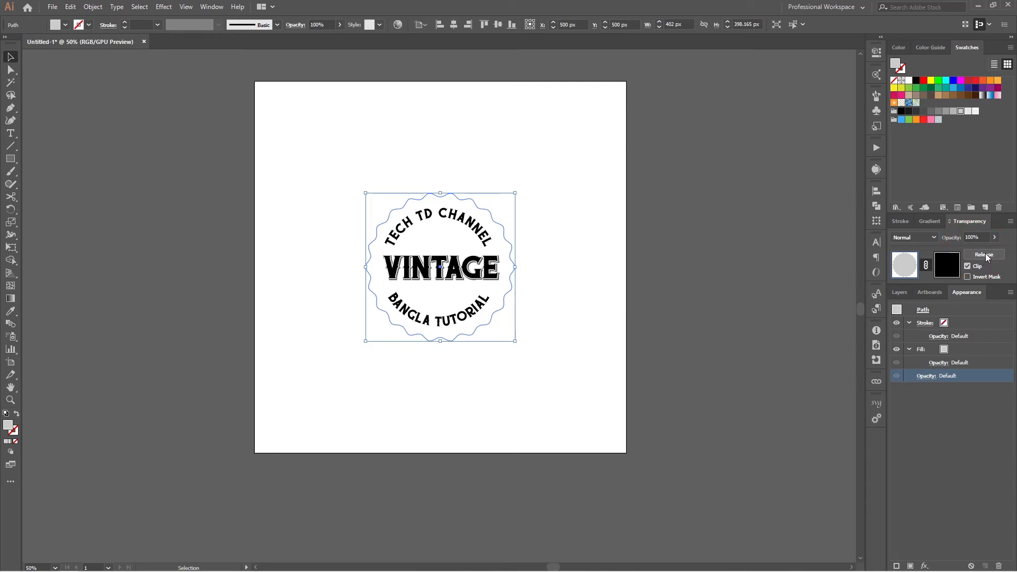
pyautogui.click(987, 257)
pyautogui.click(600, 291)
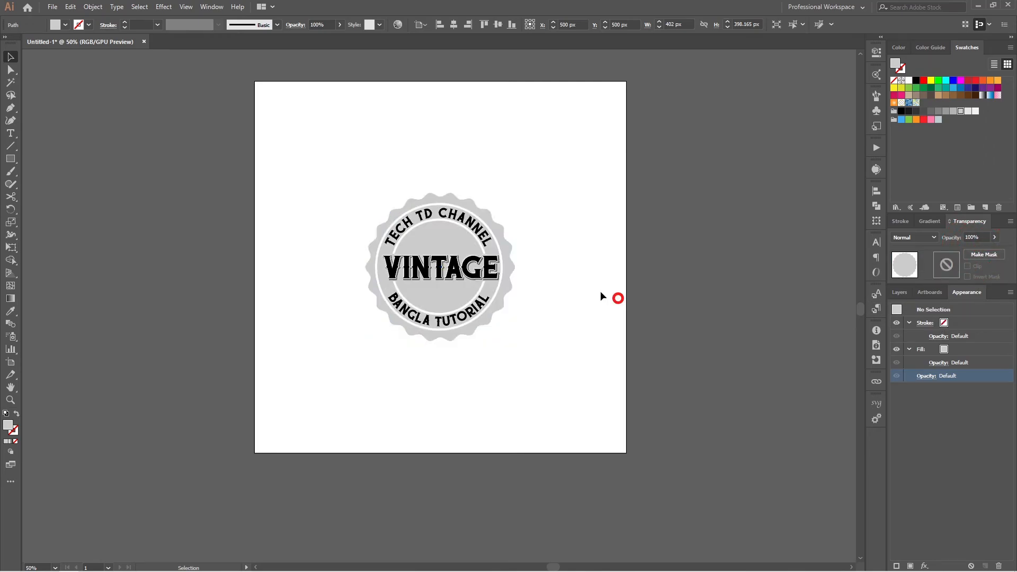
# Select the entire badge and convert its curved TECH TD CHANNEL and BANGLA TUTORIAL texts to outlines.
pyautogui.click(498, 266)
pyautogui.click(549, 251)
pyautogui.moveTo(504, 231); pyautogui.dragTo(321, 364)
pyautogui.hotkey('ctrl', 'shift', 'o')
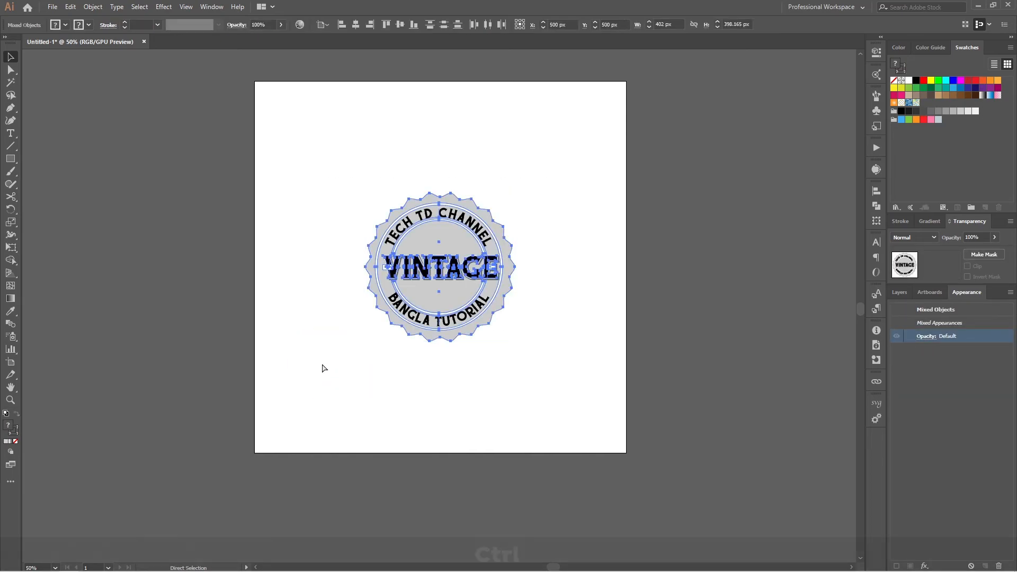
pyautogui.hotkey('ctrl', 'shift', 'o')
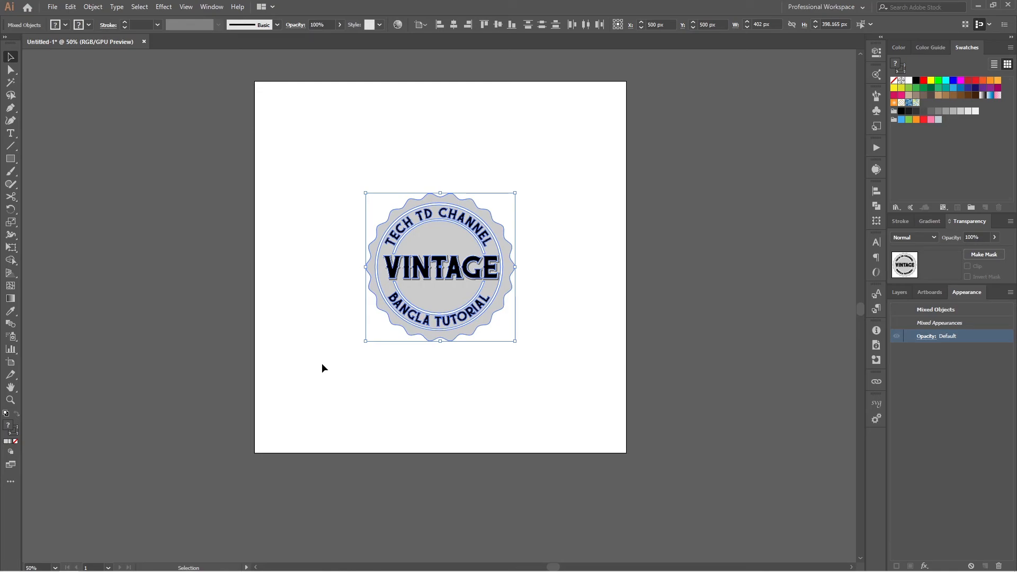
pyautogui.hotkey('ctrl', 'shift', '7')
pyautogui.hotkey('ctrl', 'shift', '7')
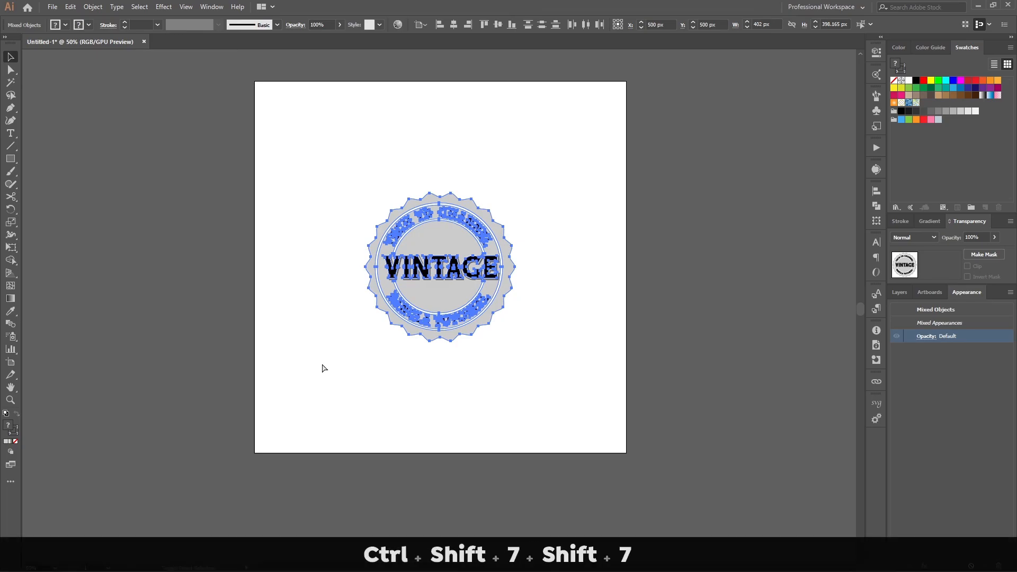
pyautogui.hotkey('ctrl', 'shift', 'Up')
pyautogui.hotkey('ctrl', 'shift', 'Up')
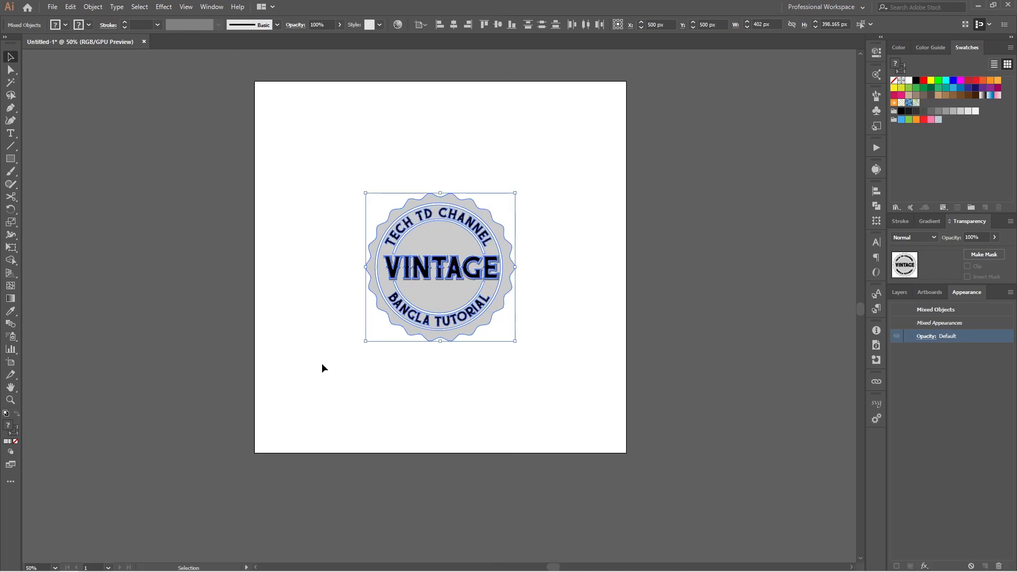
pyautogui.click(374, 404)
# Group all parts of the badge into a single object.
pyautogui.keyDown('alt'); pyautogui.scroll(3, 411, 278); pyautogui.keyUp('alt')
pyautogui.keyDown('alt'); pyautogui.scroll(-2, 421, 286); pyautogui.keyUp('alt')
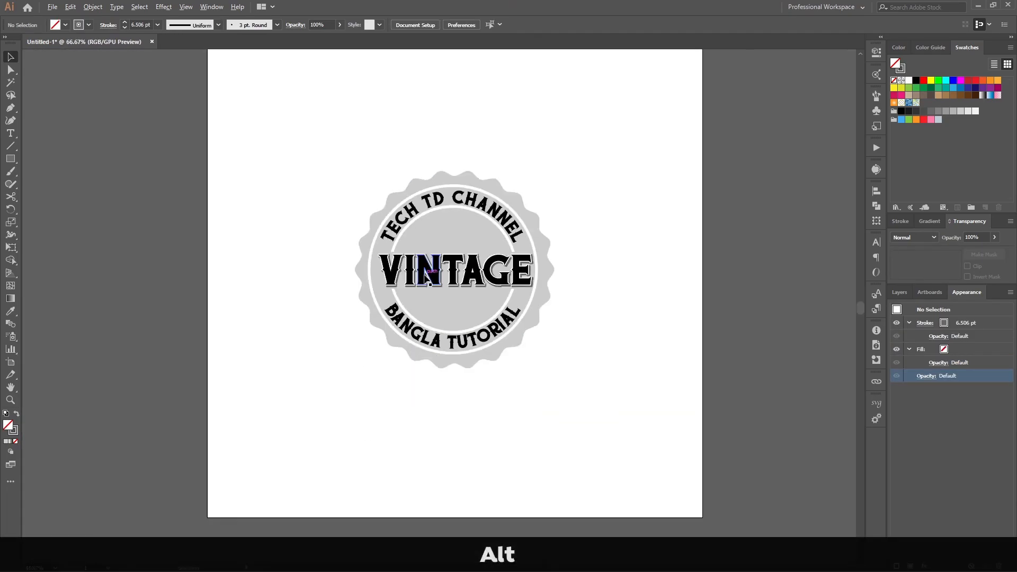
pyautogui.moveTo(574, 159); pyautogui.dragTo(303, 425)
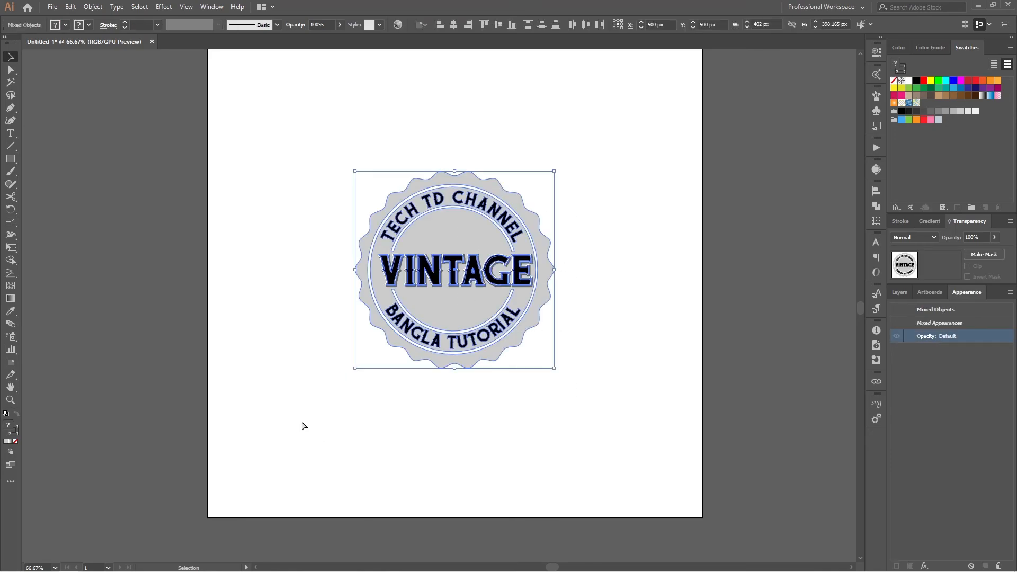
pyautogui.hotkey('ctrl', 'g')
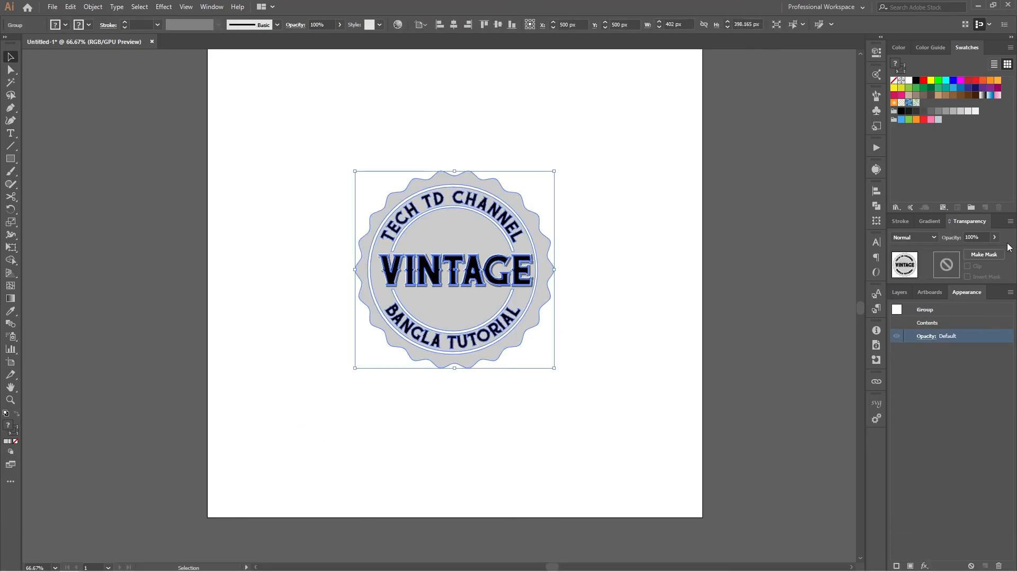
# Make an opacity mask for the badge group with Clip turned off, and start editing the mask.
pyautogui.click(980, 252)
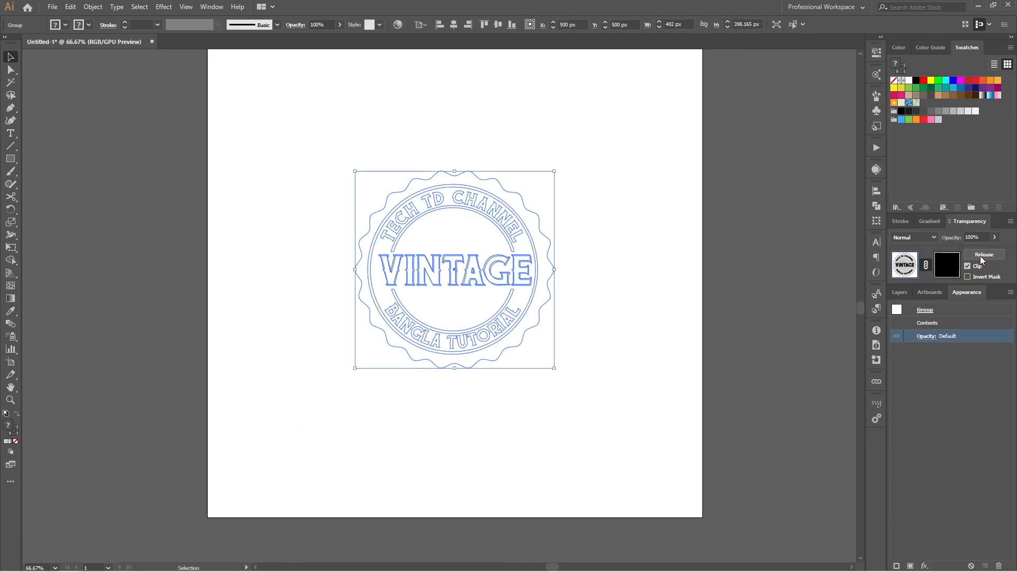
pyautogui.click(968, 266)
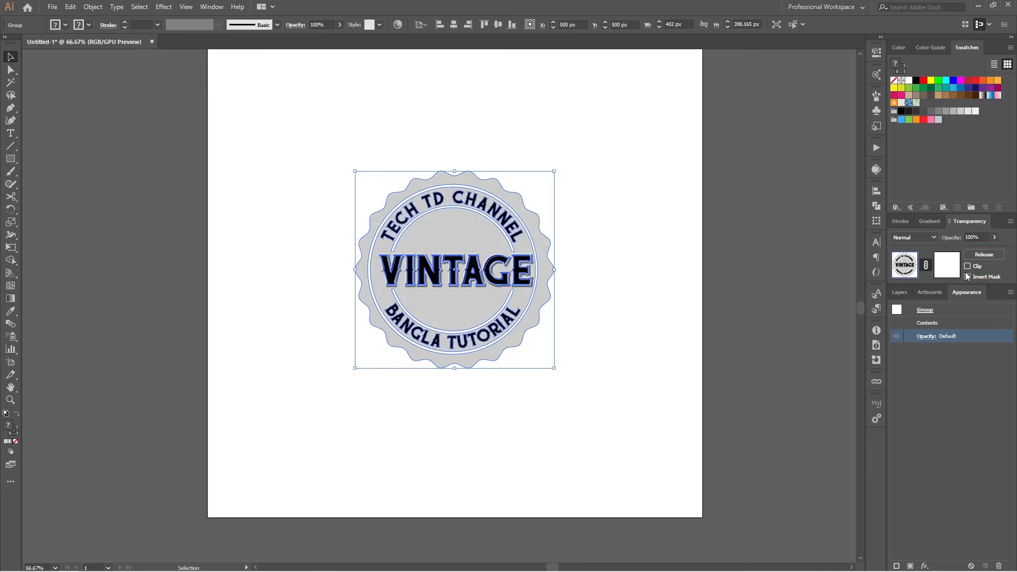
pyautogui.click(946, 265)
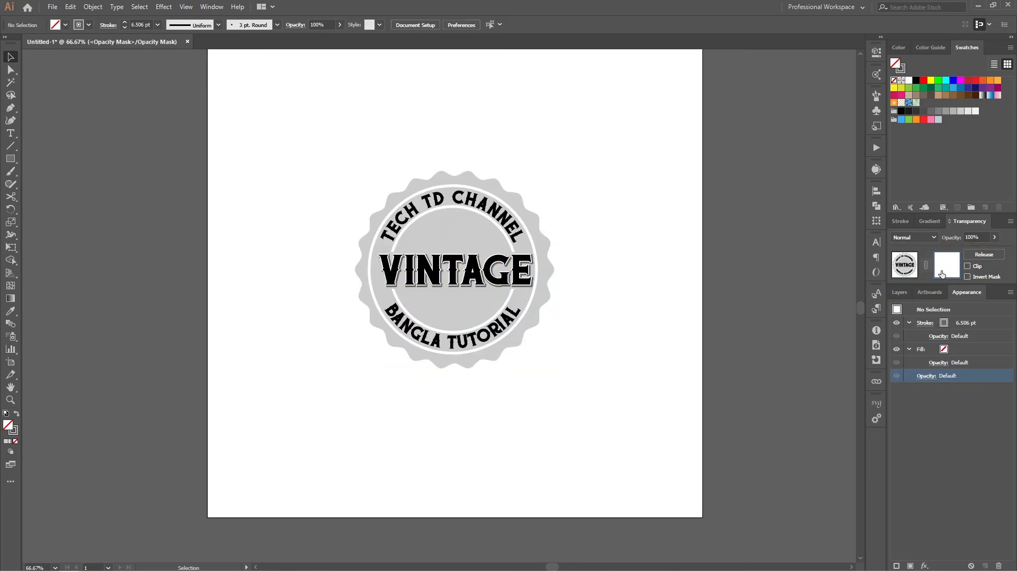
# Paste the texture into the opacity mask, scale it to about 746 × 420 px and position it over the badge.
pyautogui.hotkey('ctrl', 'v')
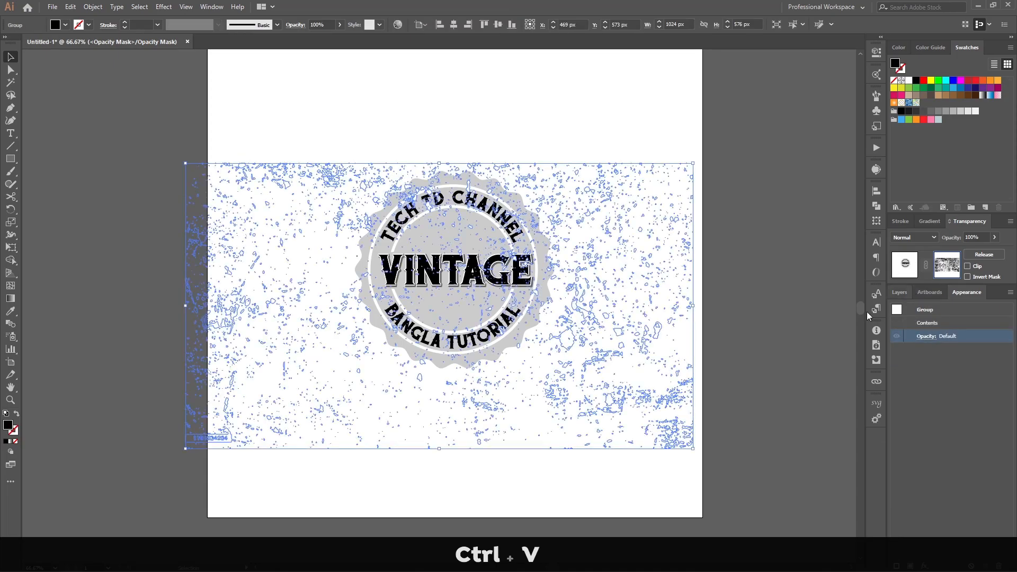
pyautogui.moveTo(598, 374); pyautogui.dragTo(623, 336)
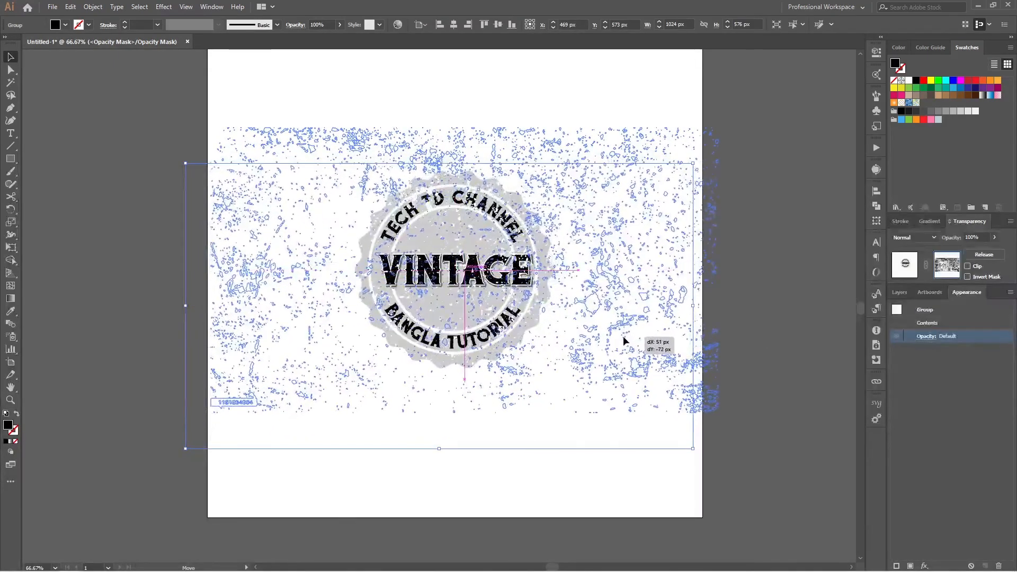
pyautogui.moveTo(719, 411); pyautogui.dragTo(651, 398)
pyautogui.moveTo(574, 314); pyautogui.dragTo(578, 318)
pyautogui.moveTo(582, 316); pyautogui.dragTo(581, 316)
# Leave mask editing, deselect the badge and show the textured artwork at 100%.
pyautogui.click(904, 263)
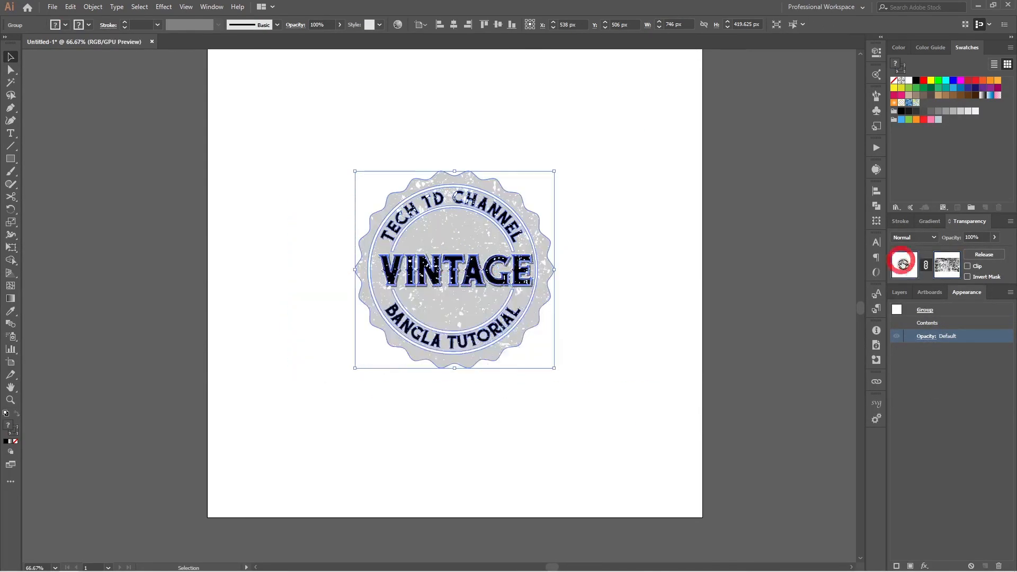
pyautogui.click(631, 342)
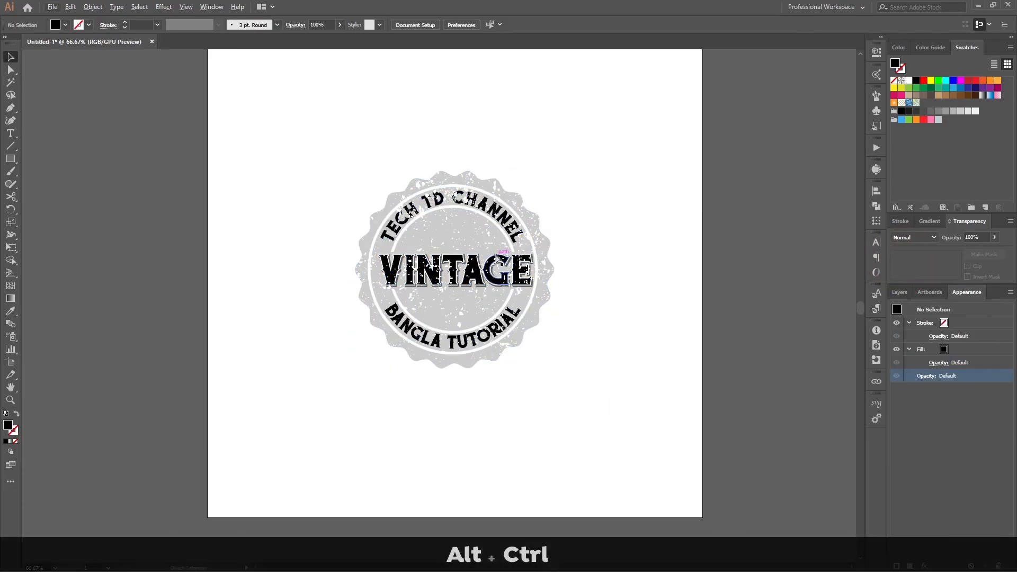
pyautogui.hotkey('ctrl', 'alt', '0')
pyautogui.hotkey('ctrl', '1')
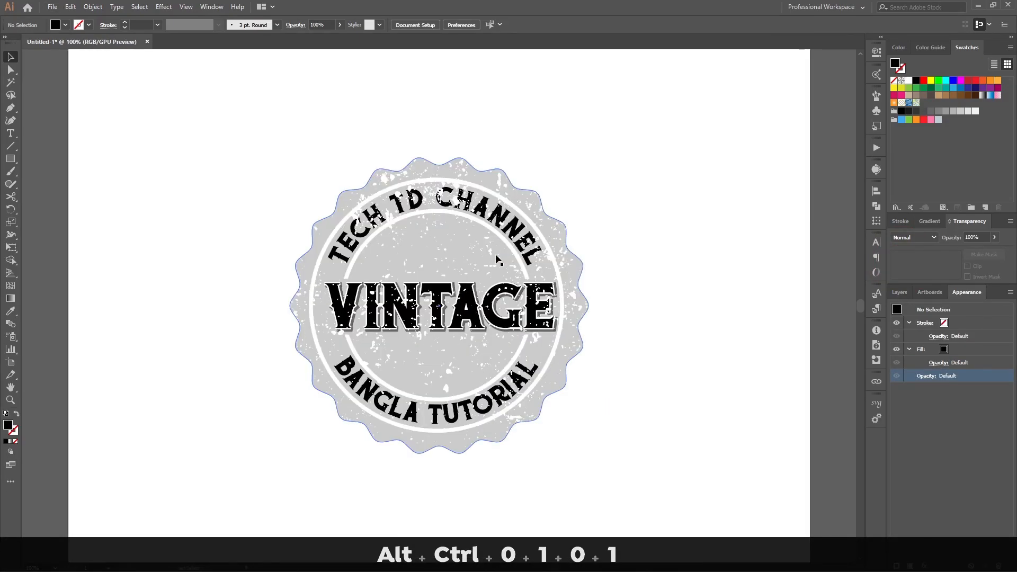
pyautogui.click(718, 361)
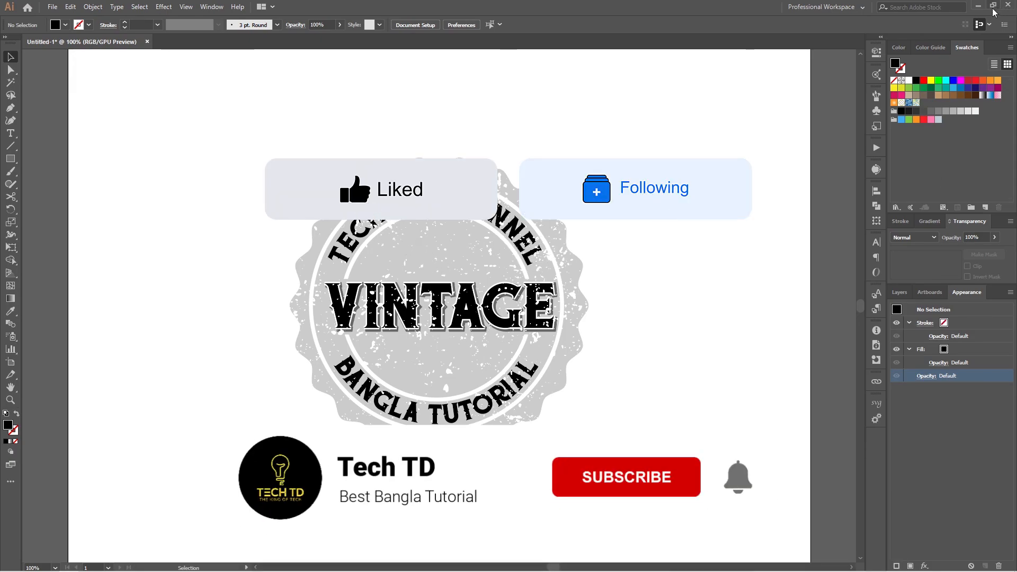
# Minimize Illustrator and Chrome to show the desktop.
pyautogui.click(979, 6)
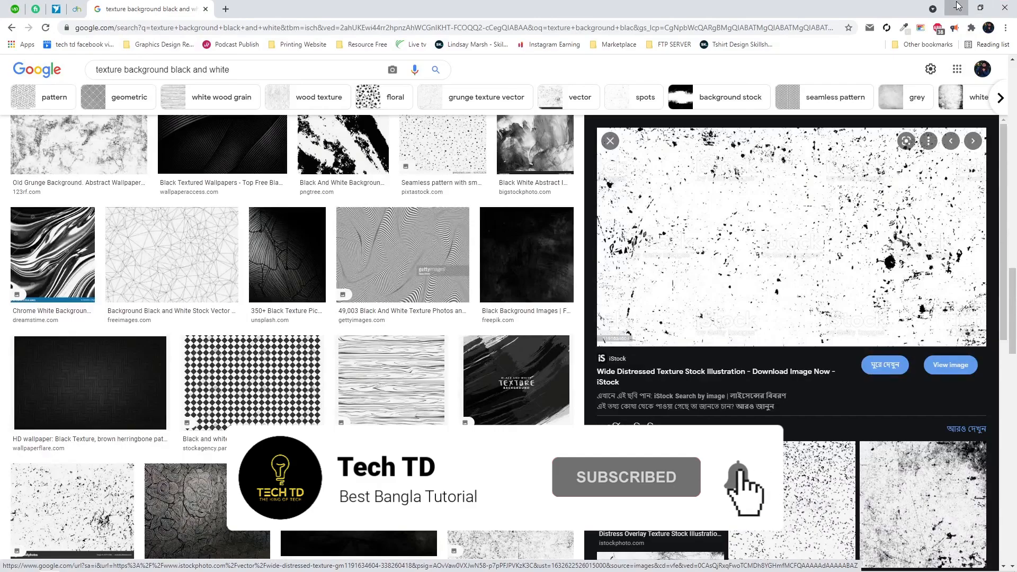
pyautogui.click(958, 6)
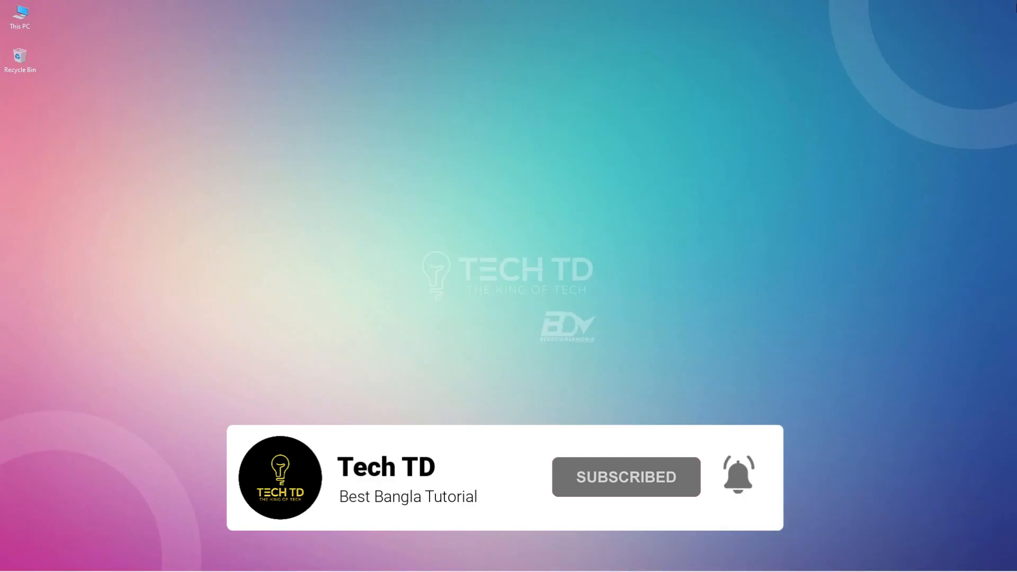